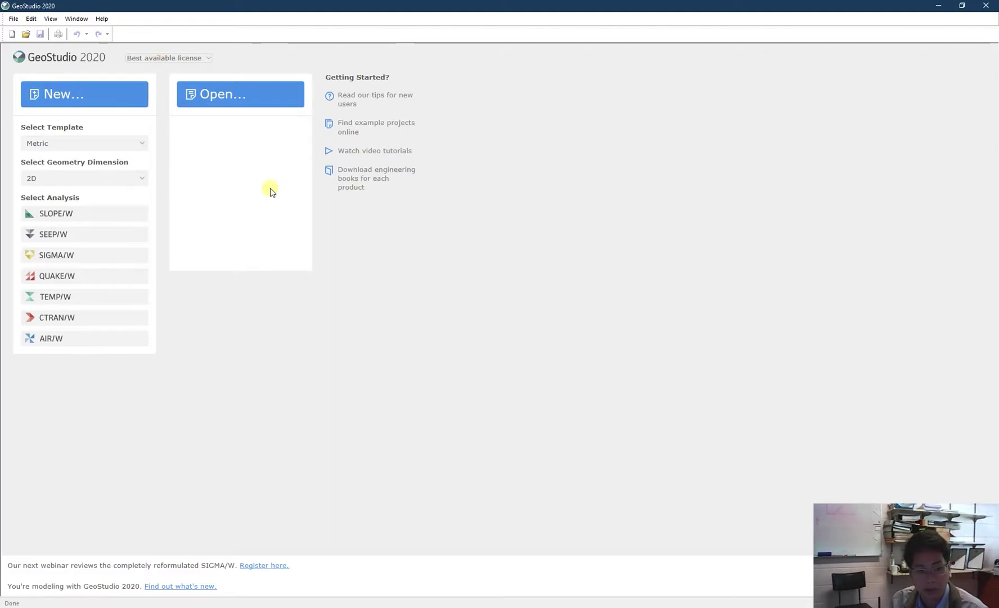
# Create a new 2D project from the Metric template with a SEEP/W analysis, leaving the license on the best available option
pyautogui.click(157, 58)
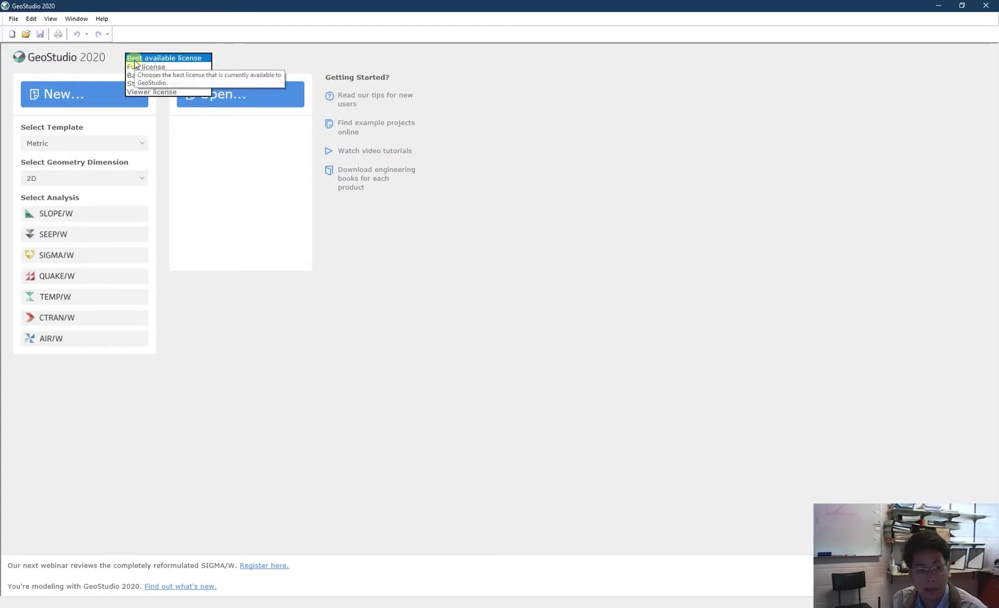
pyautogui.click(256, 60)
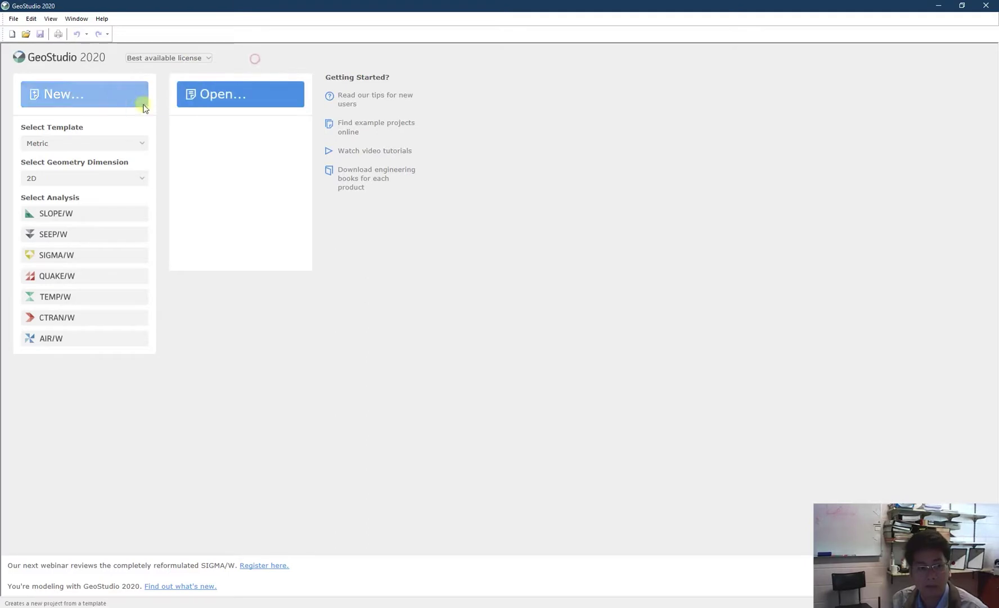
pyautogui.click(105, 146)
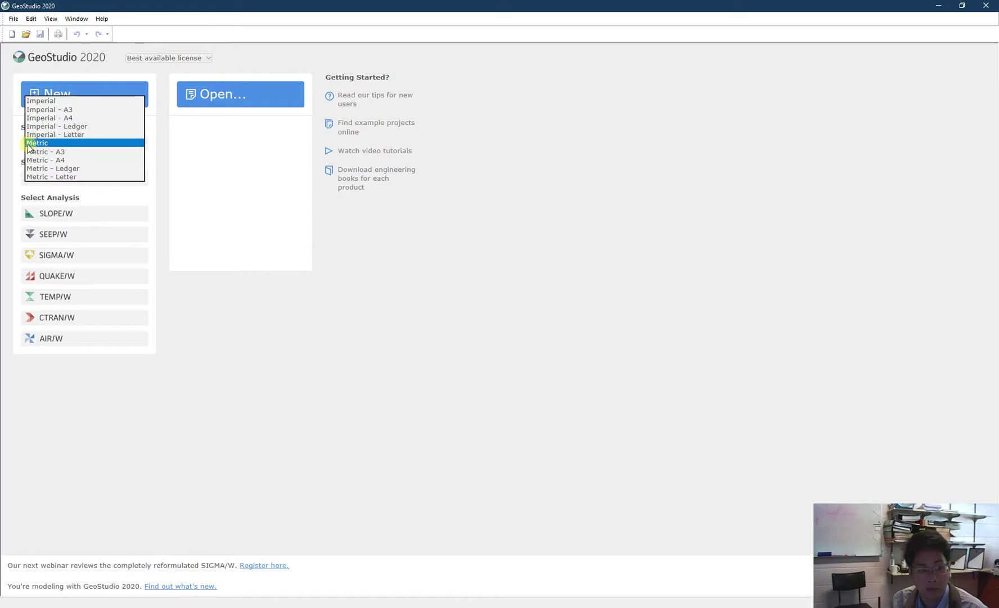
pyautogui.click(66, 143)
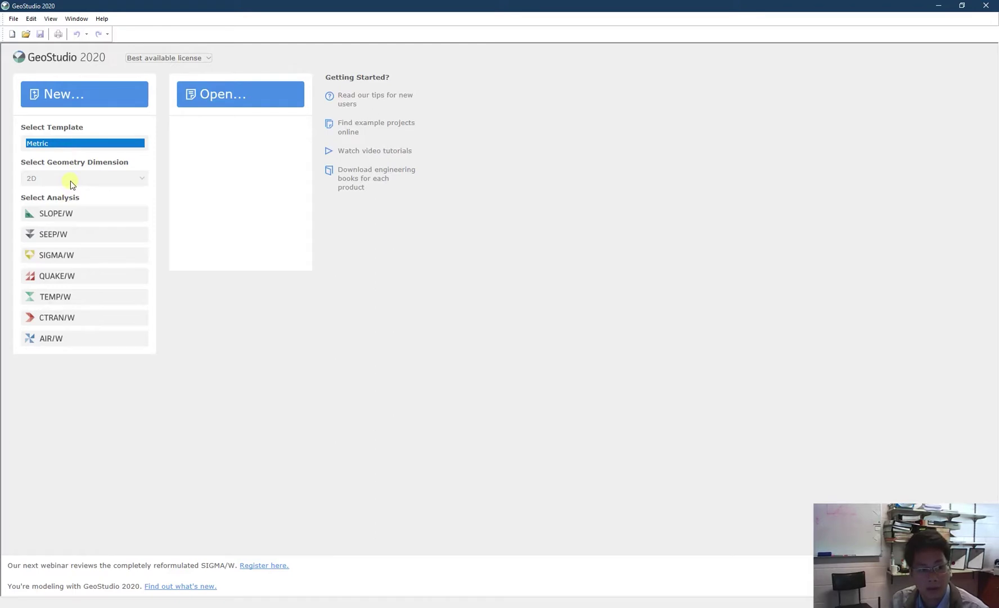
pyautogui.click(71, 179)
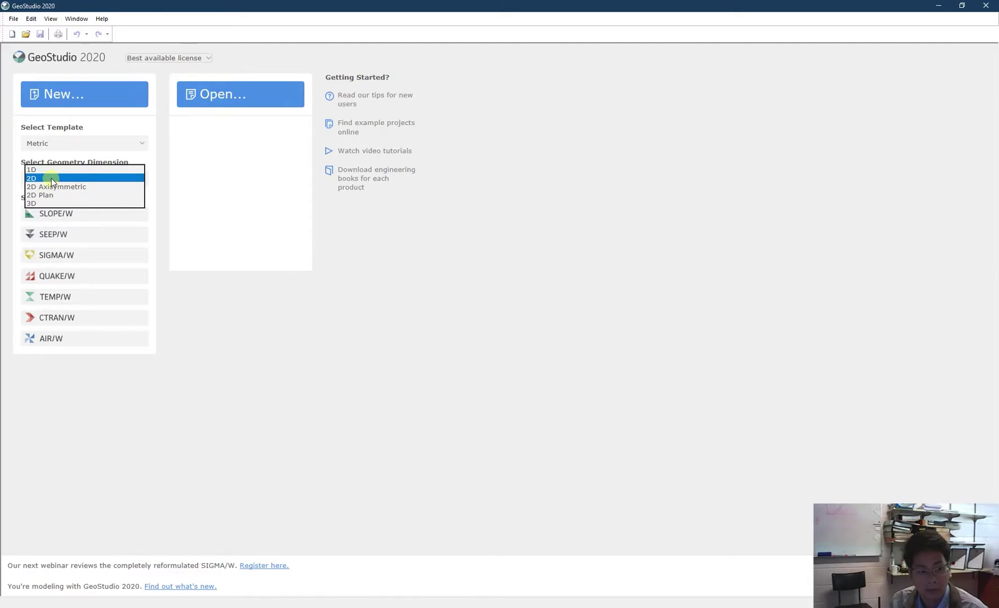
pyautogui.click(52, 178)
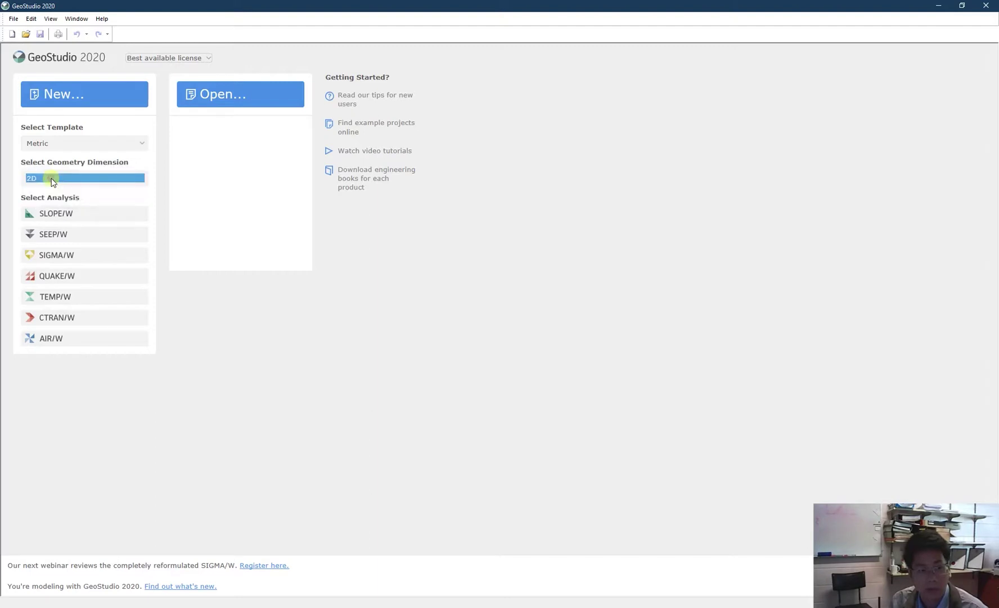
pyautogui.click(82, 242)
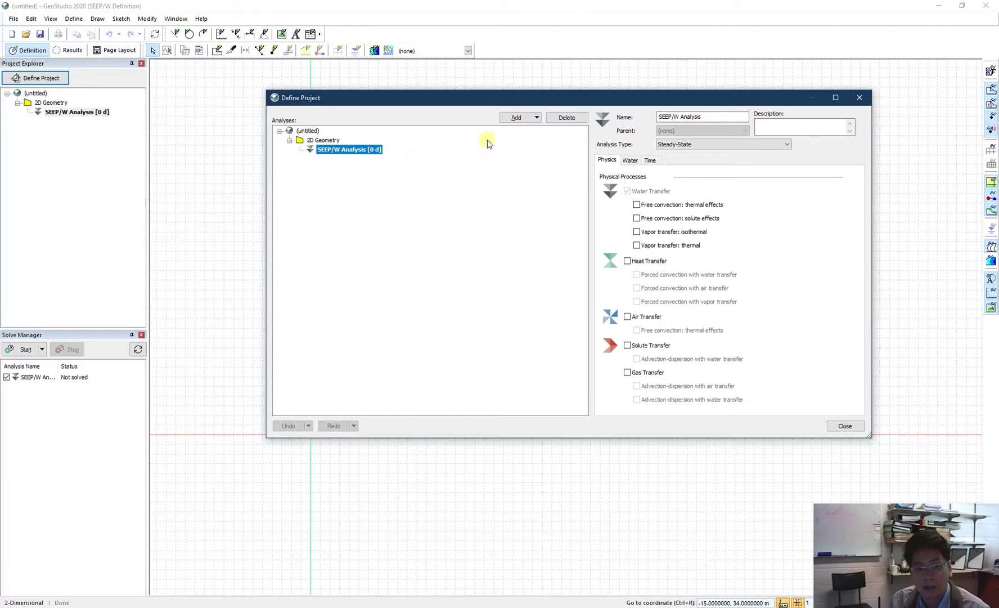
# Add a SLOPE/W Limit Equilibrium analysis beneath the SEEP/W analysis
pyautogui.click(516, 120)
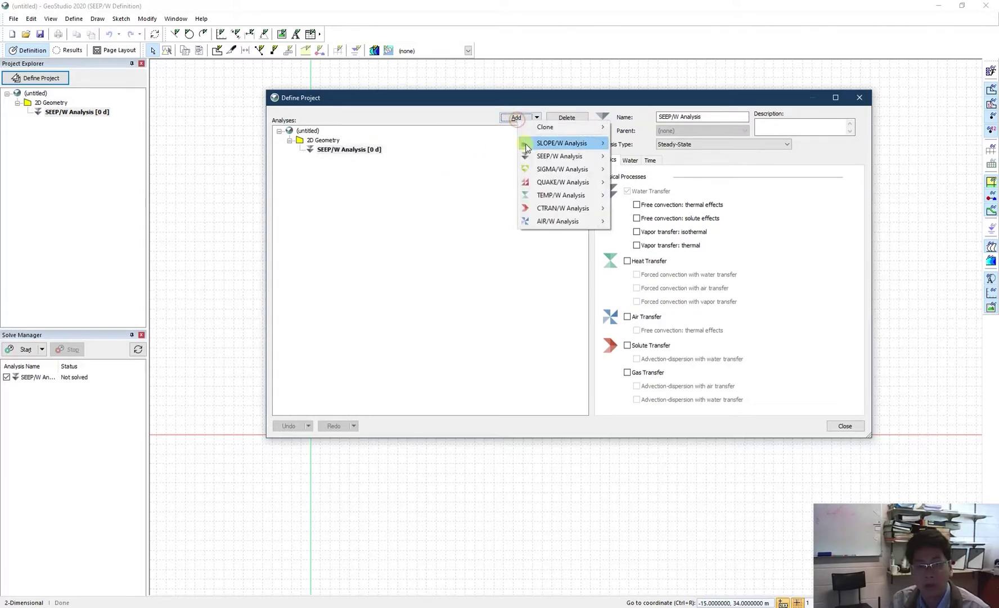
pyautogui.moveTo(526, 144)
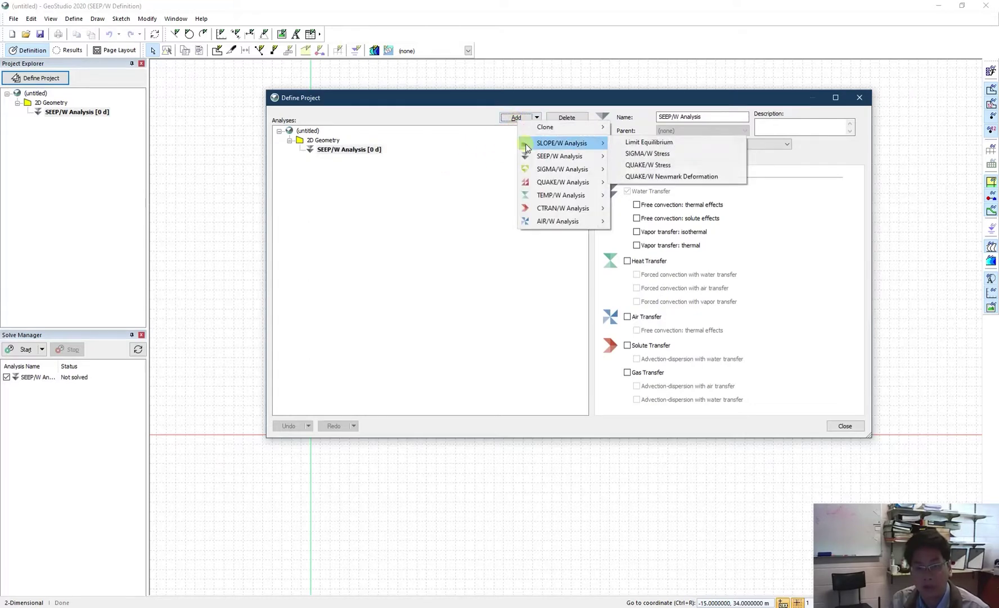
pyautogui.click(649, 142)
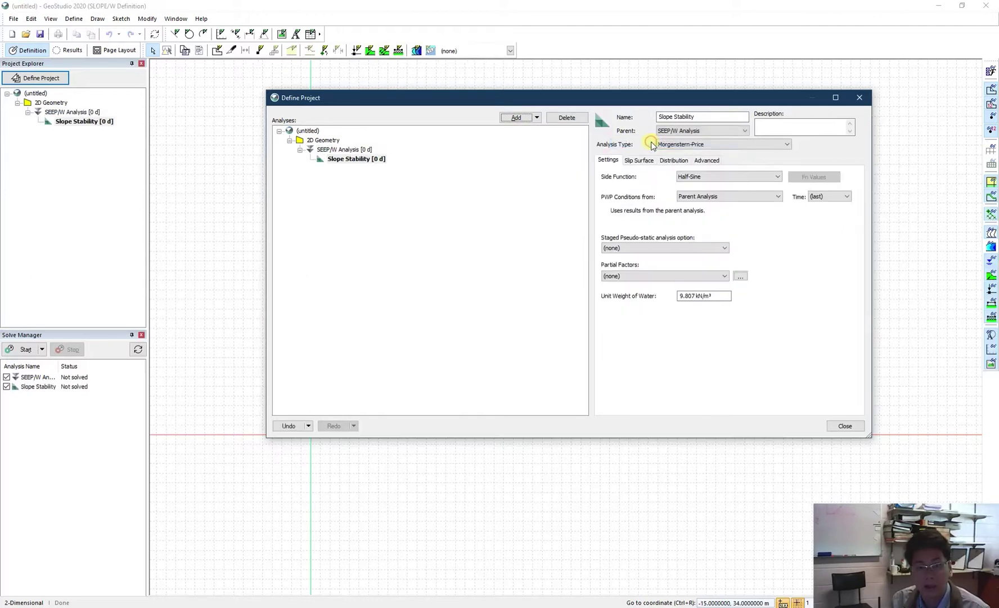
# Review the SEEP/W analysis type and its physics, water and time settings
pyautogui.click(354, 159)
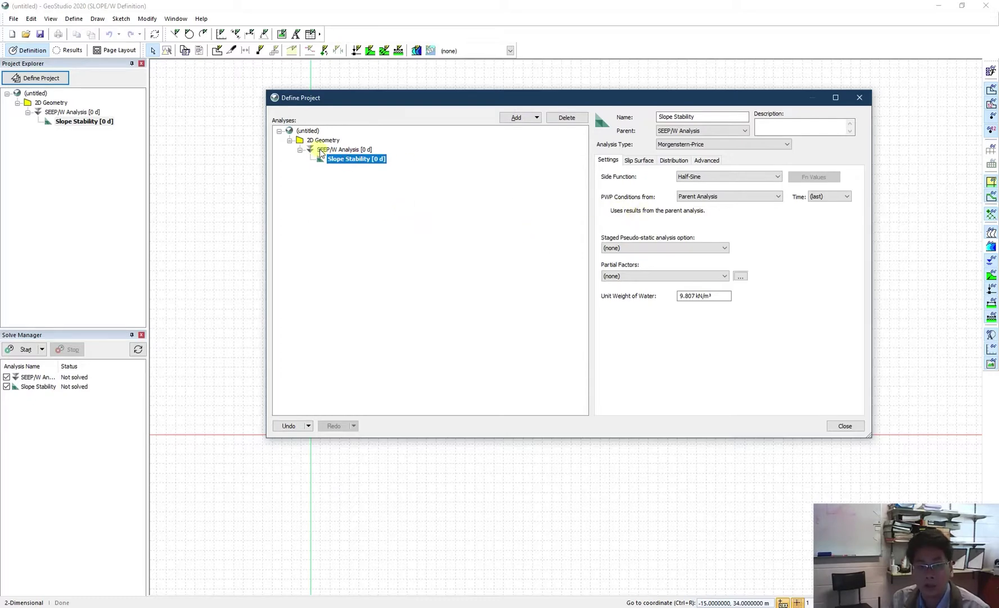
pyautogui.click(367, 151)
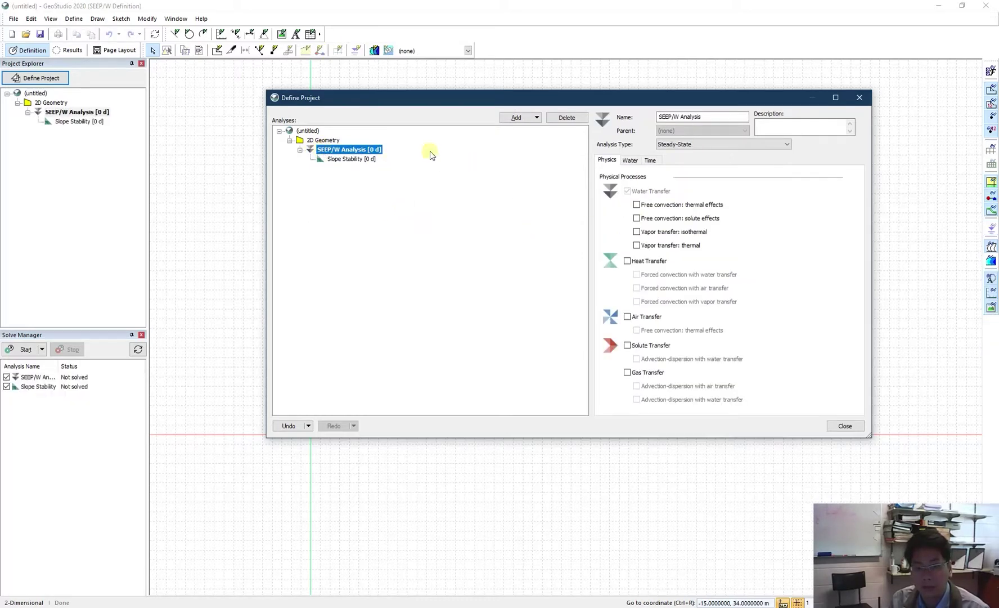
pyautogui.click(677, 146)
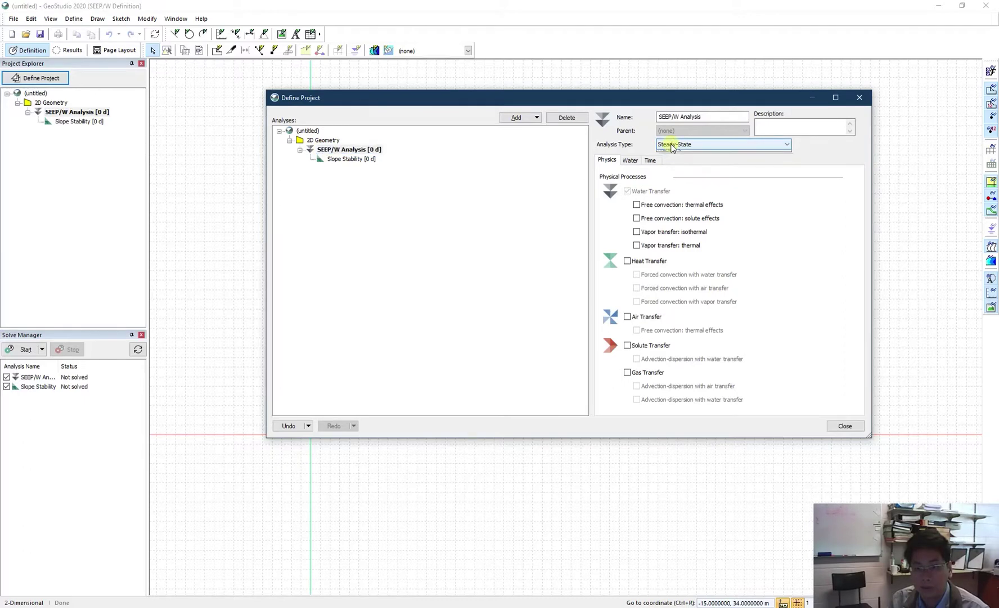
pyautogui.click(821, 151)
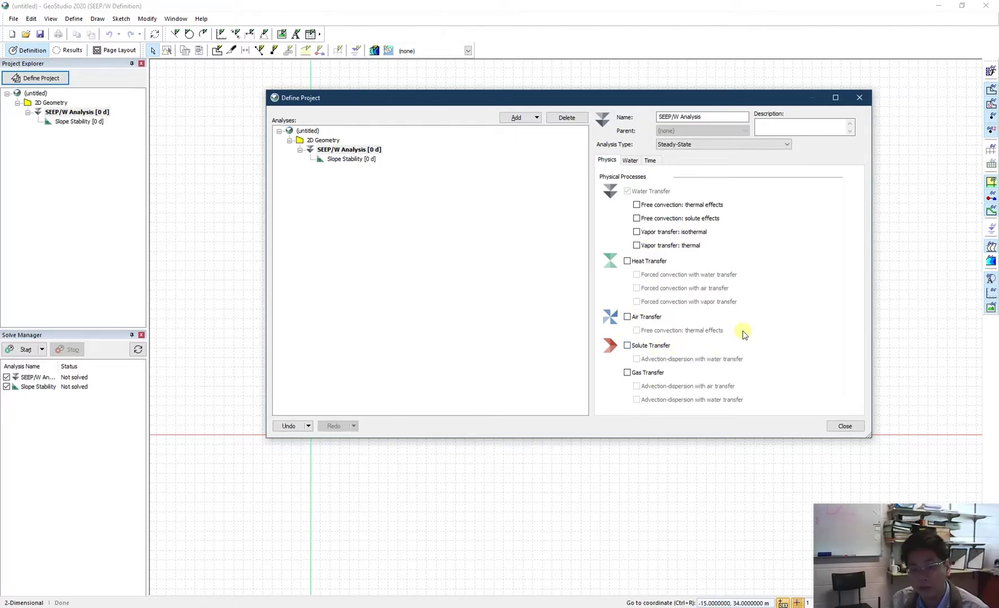
pyautogui.click(629, 161)
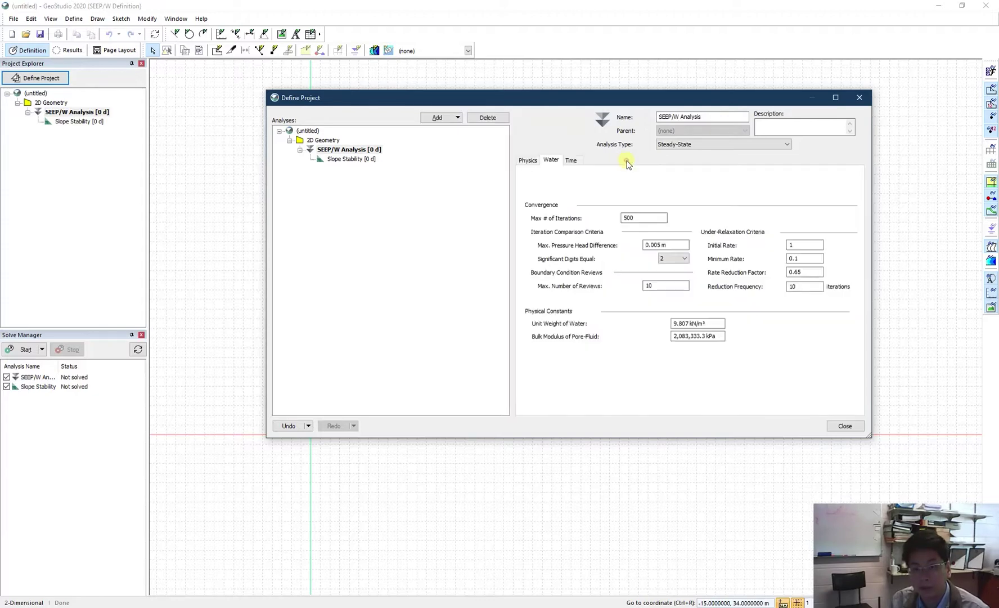
pyautogui.click(576, 165)
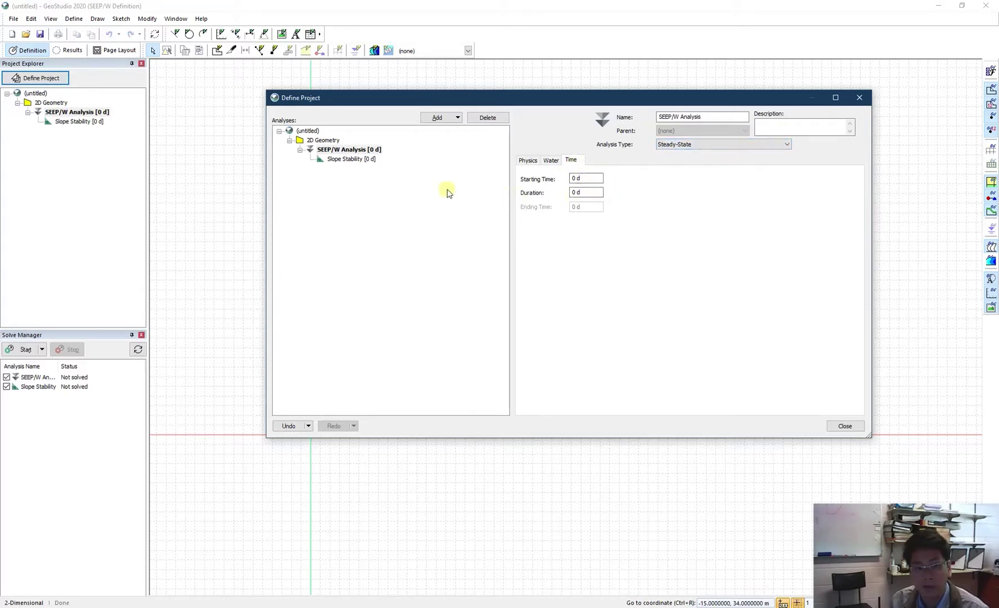
# Review the slope stability analysis's side function, slip surface, distribution and advanced settings, including number of slices and minimum slip surface depth
pyautogui.click(350, 160)
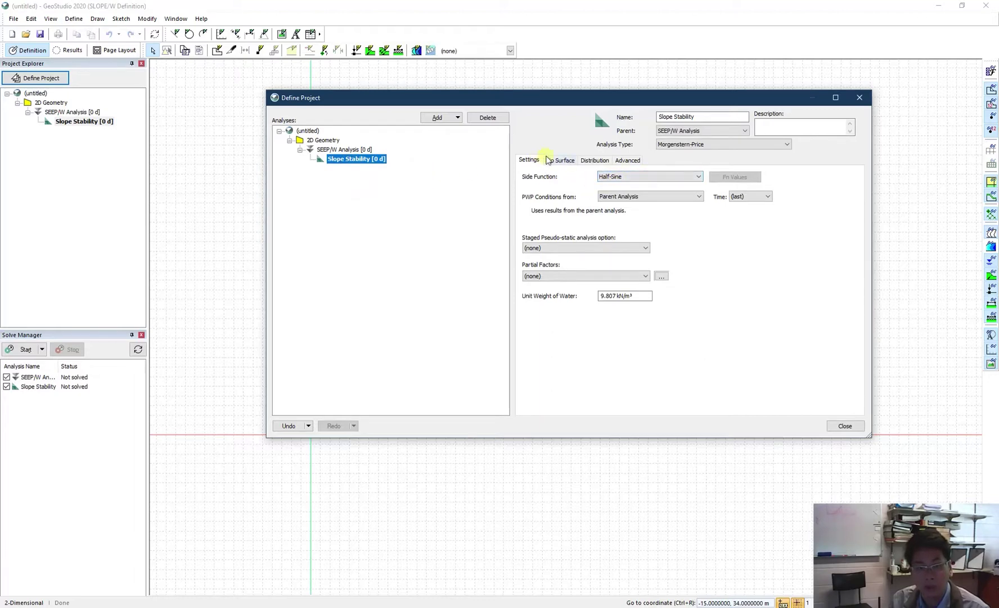
pyautogui.click(622, 179)
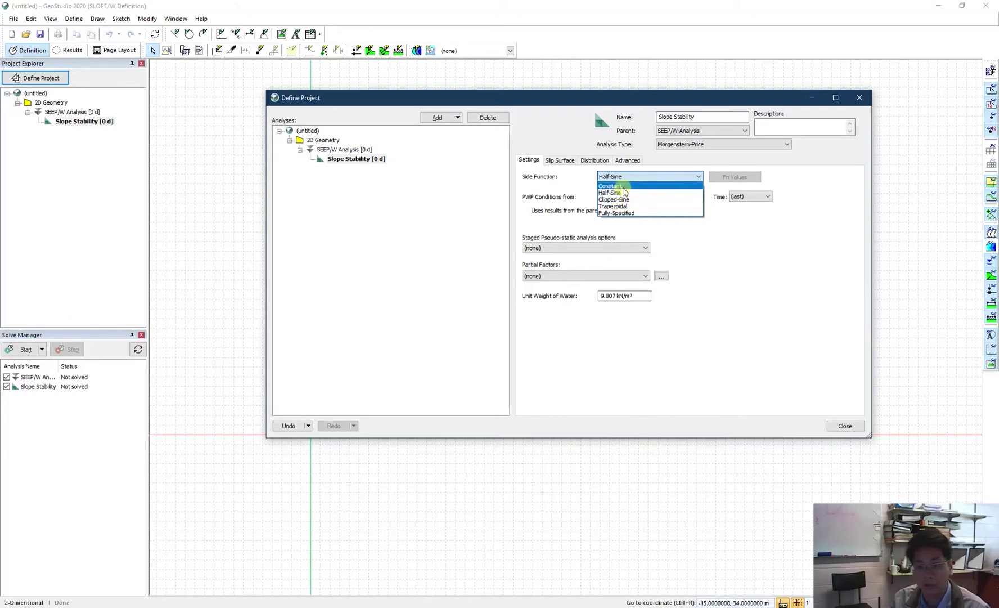
pyautogui.click(670, 223)
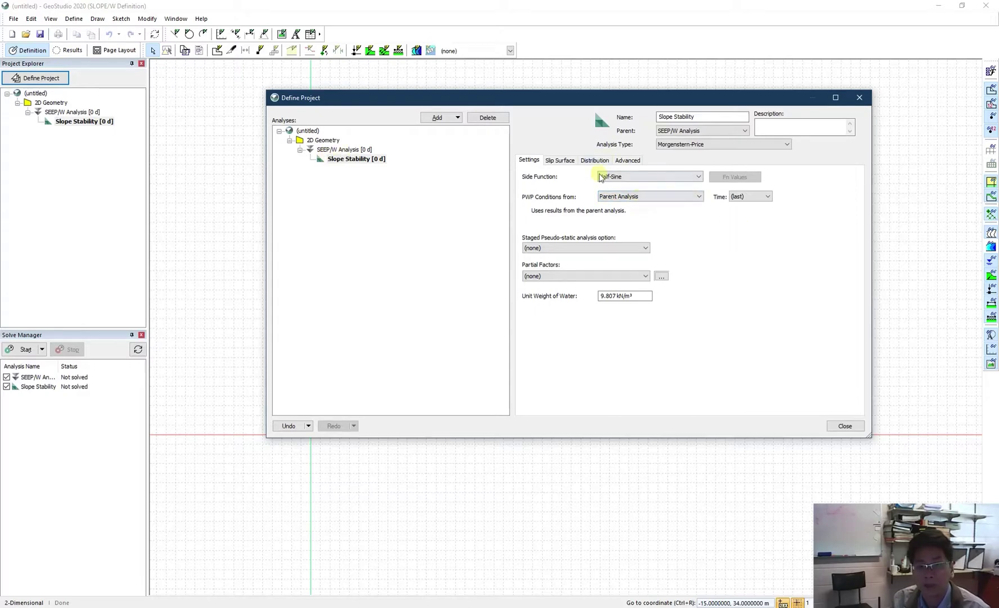
pyautogui.click(560, 160)
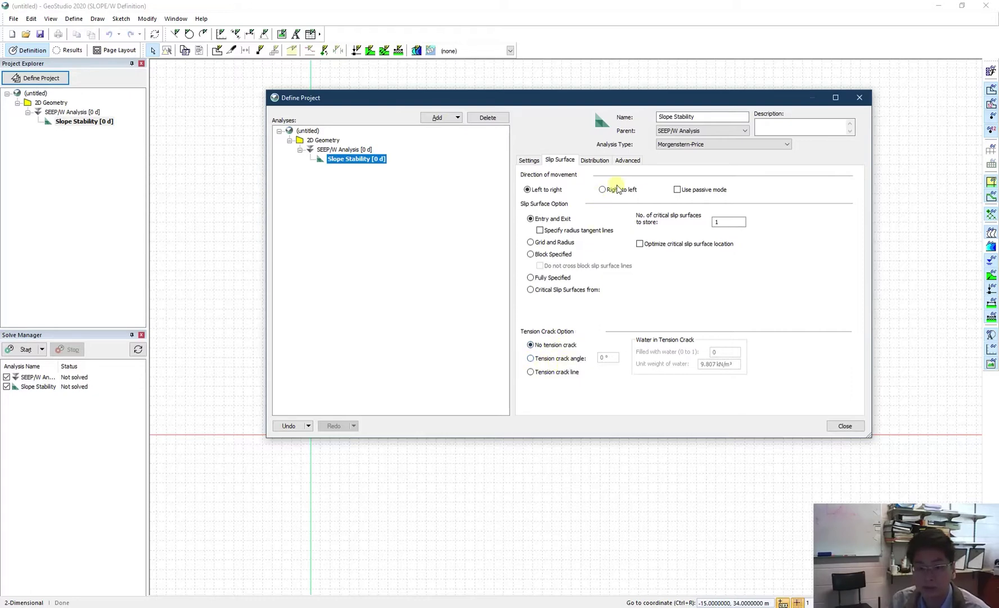
pyautogui.click(598, 162)
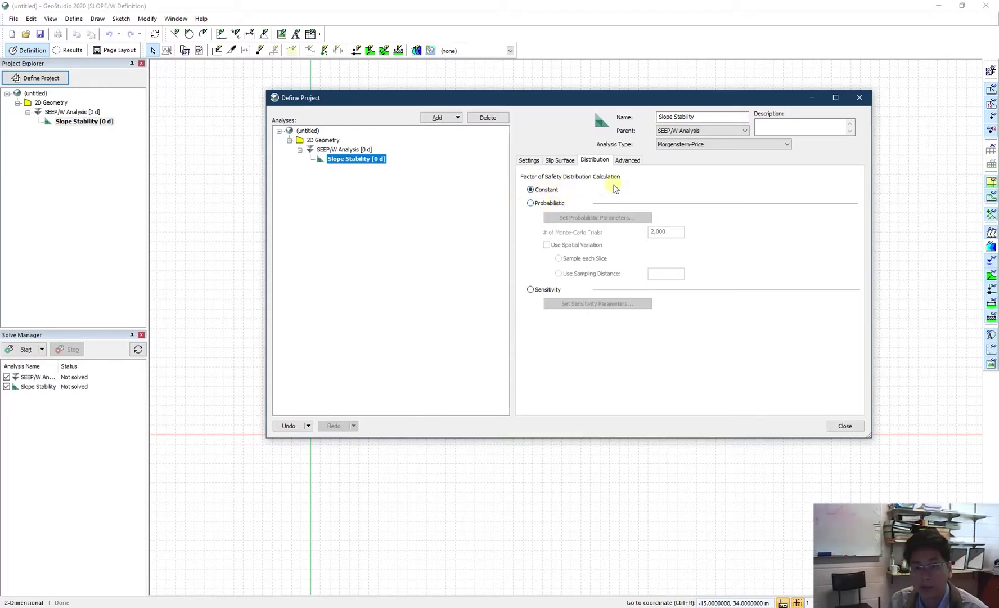
pyautogui.click(630, 163)
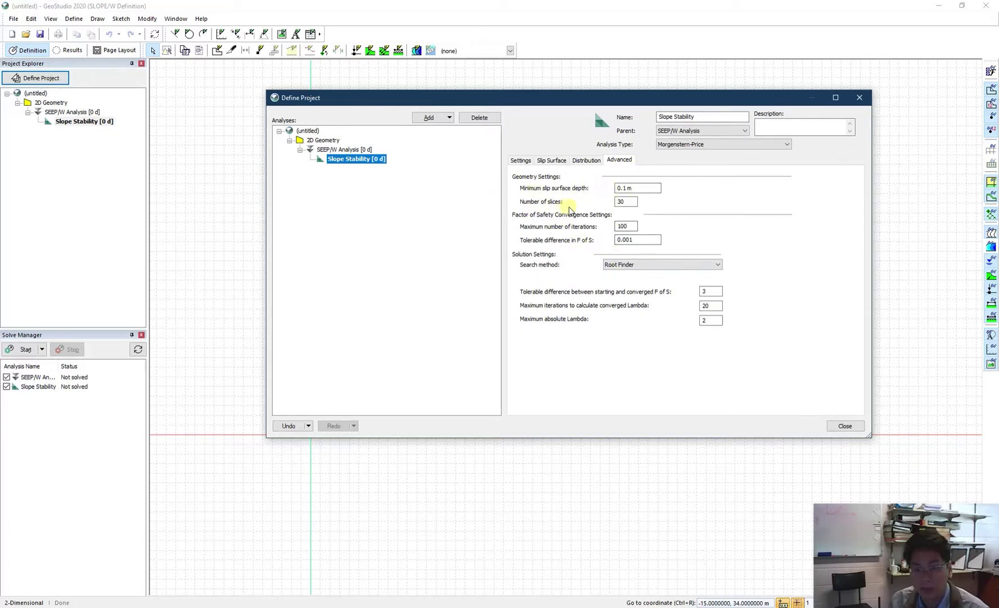
pyautogui.click(626, 202)
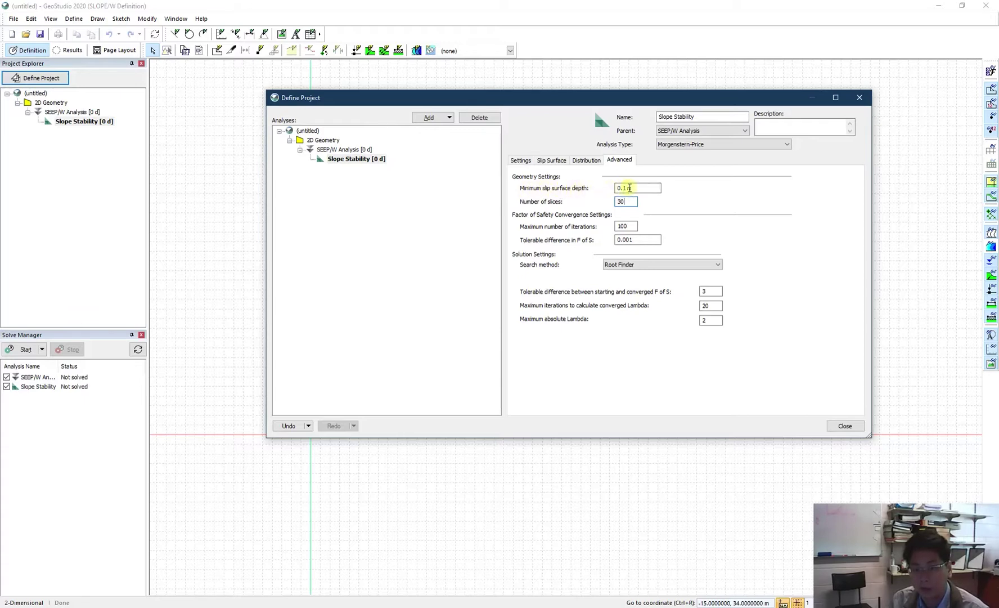
pyautogui.click(634, 187)
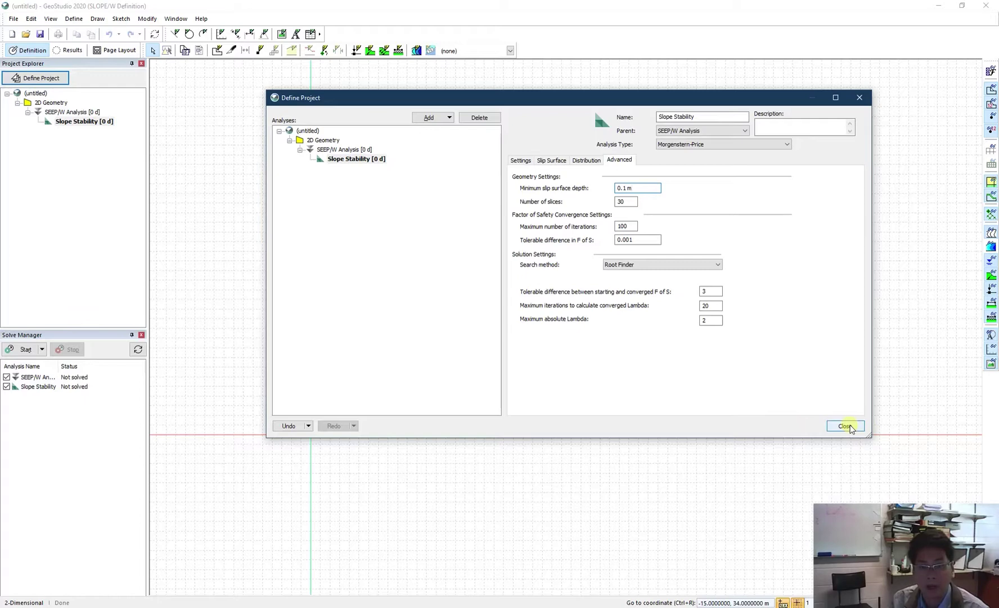
# Check the available slope stability analysis types, keep Morgenstern-Price, and close the project definition
pyautogui.click(693, 144)
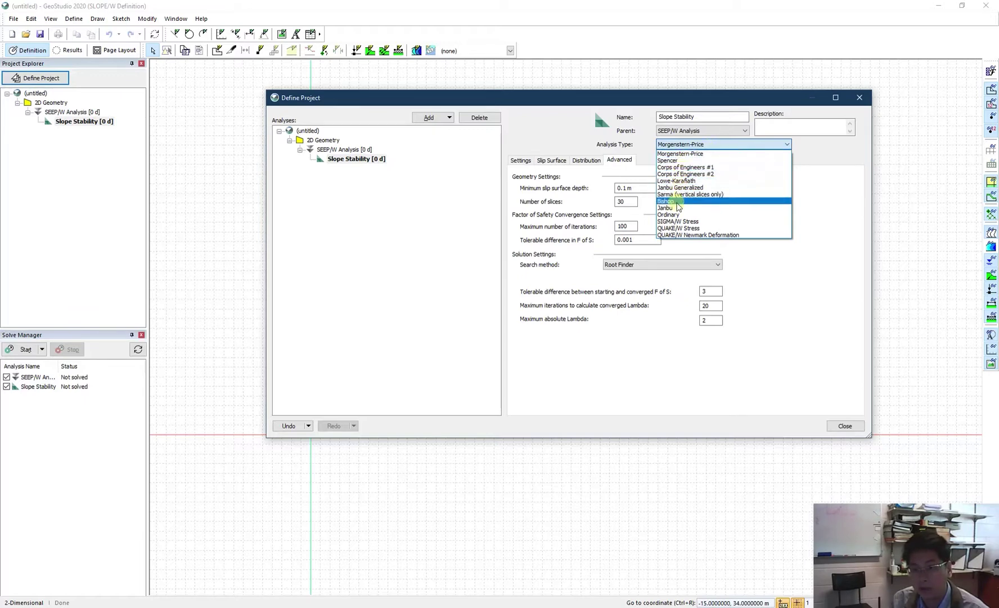
pyautogui.click(688, 145)
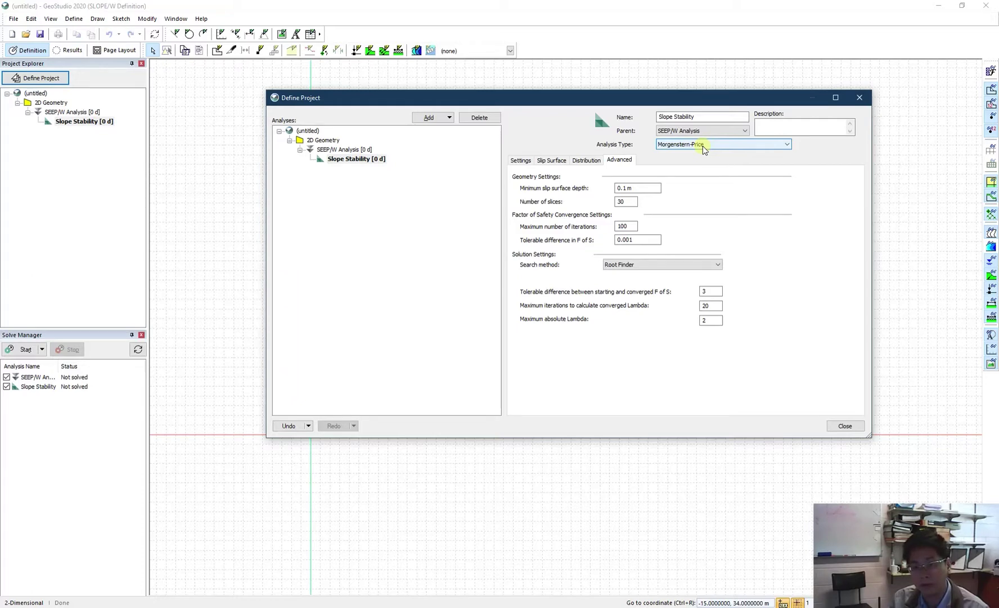
pyautogui.click(702, 146)
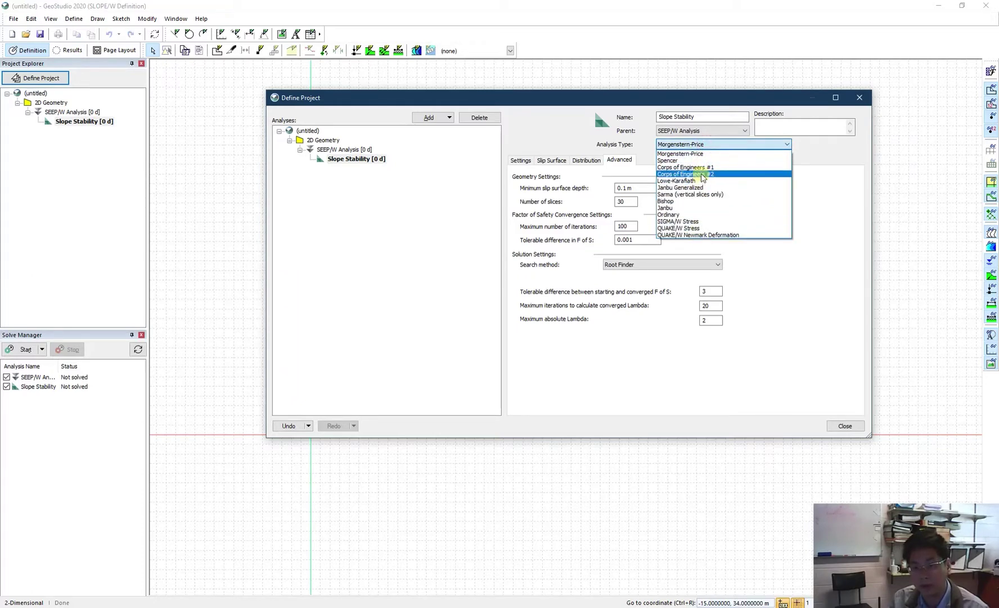
pyautogui.click(647, 152)
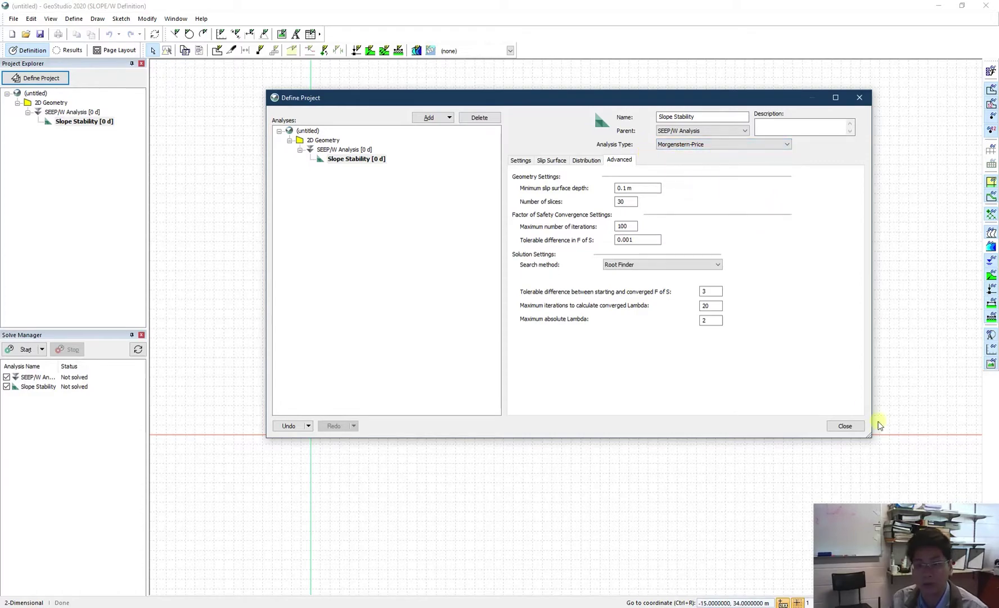
pyautogui.click(845, 426)
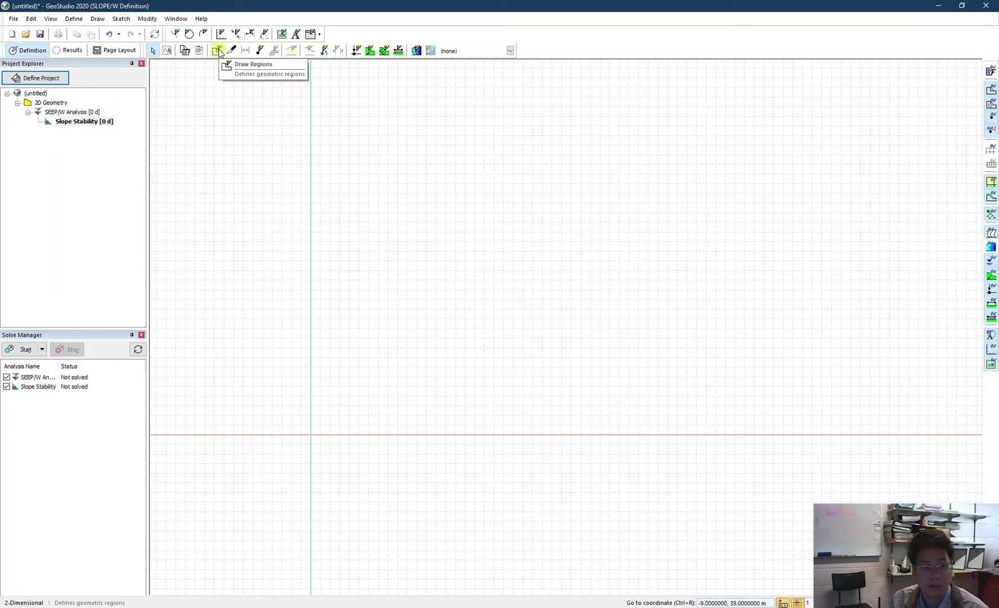
# Sketch axes from the origin to 70 m horizontally and 19 m vertically, titled Distance and Elevation
pyautogui.click(219, 52)
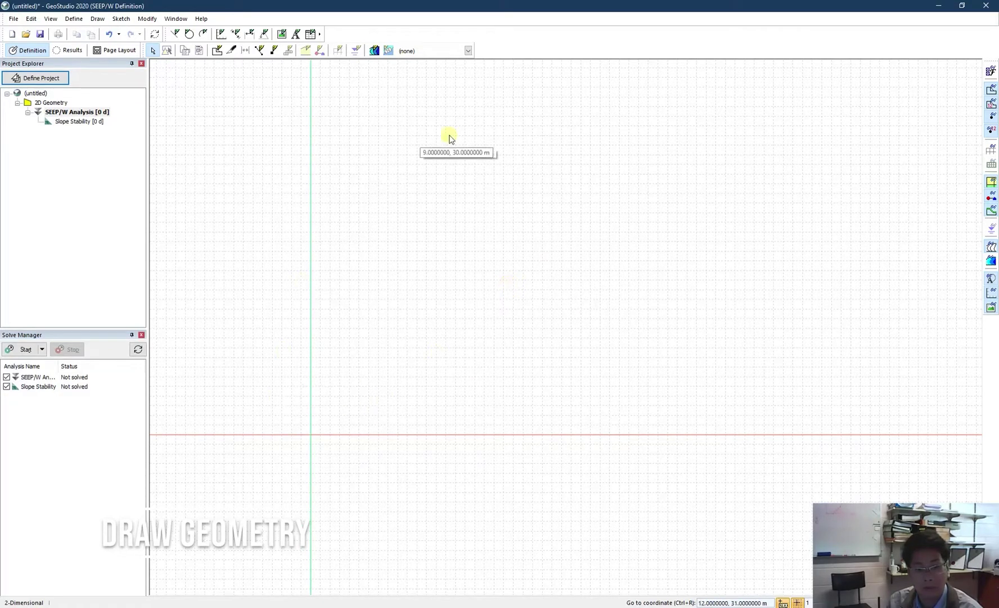
pyautogui.click(221, 34)
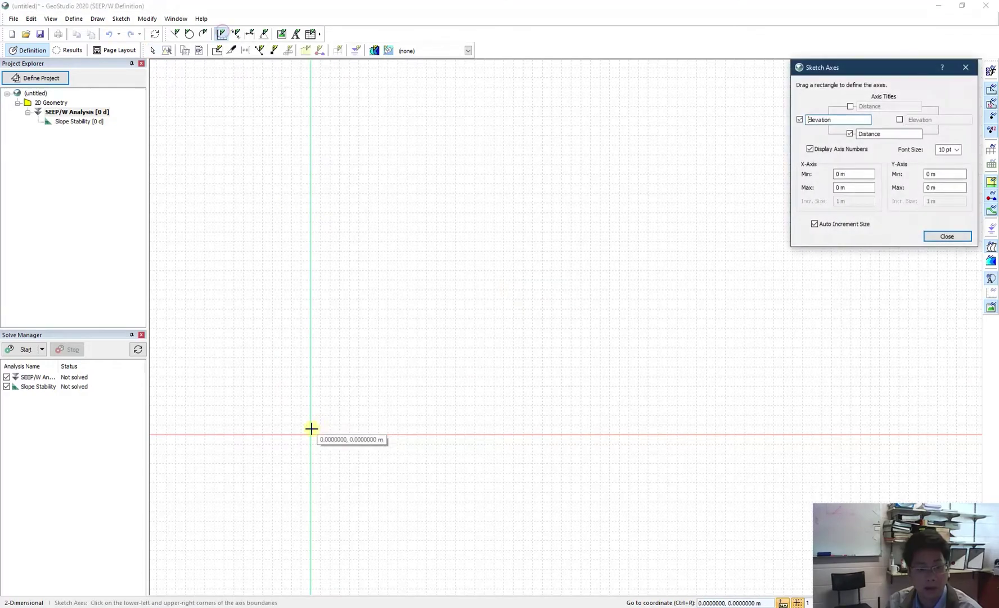
pyautogui.moveTo(310, 433)
pyautogui.mouseDown()
pyautogui.moveTo(753, 274)
pyautogui.moveTo(938, 233)
pyautogui.moveTo(994, 237)
pyautogui.moveTo(959, 238)
pyautogui.moveTo(964, 251)
pyautogui.moveTo(921, 250)
pyautogui.moveTo(945, 249)
pyautogui.mouseUp()
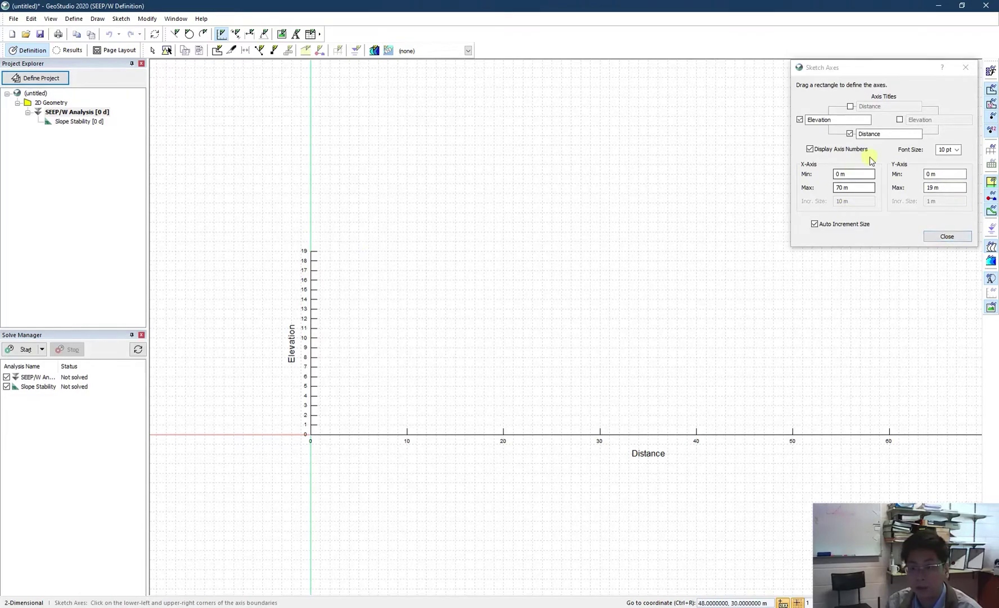
pyautogui.click(943, 239)
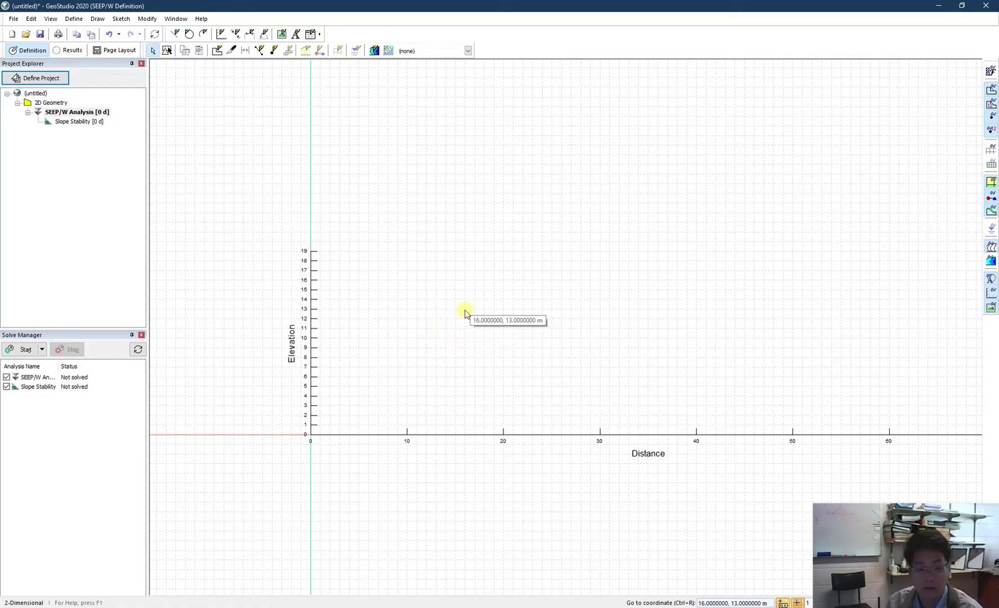
pyautogui.click(217, 51)
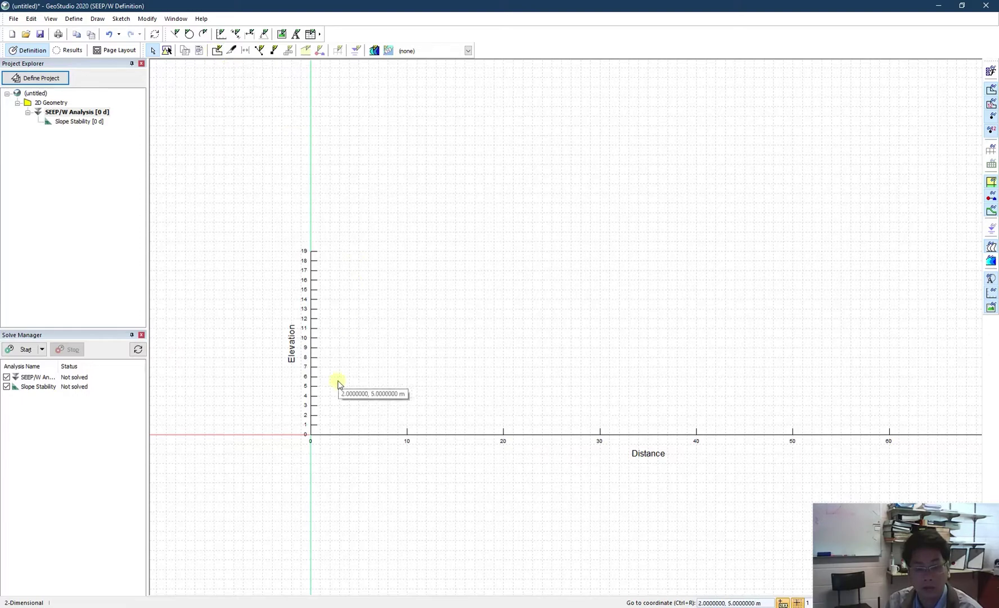
pyautogui.click(152, 52)
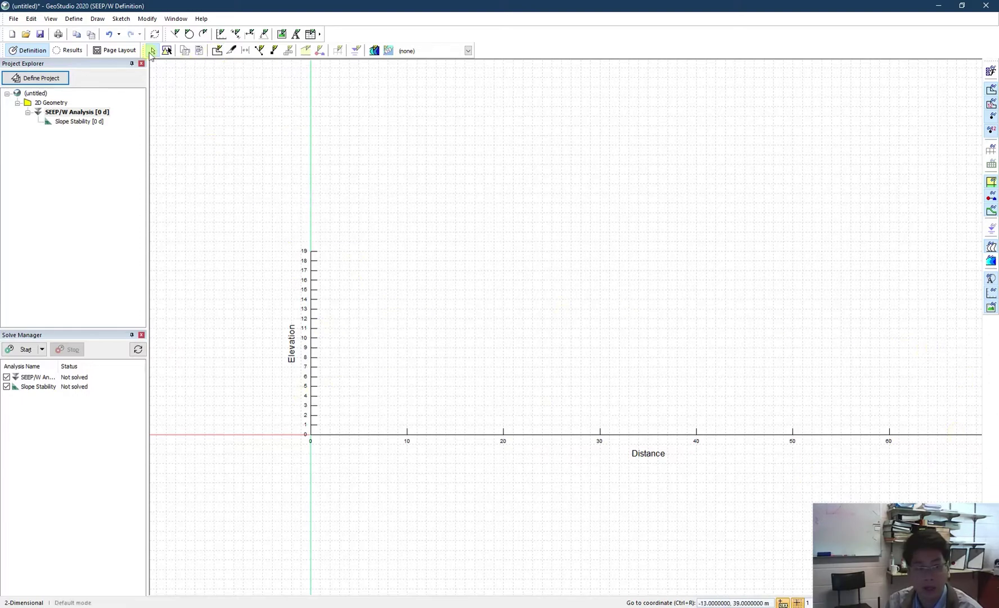
# Draw a rectangular foundation region from (0, 0) through (0, 5), (60, 5) and (60, 0) m
pyautogui.click(217, 51)
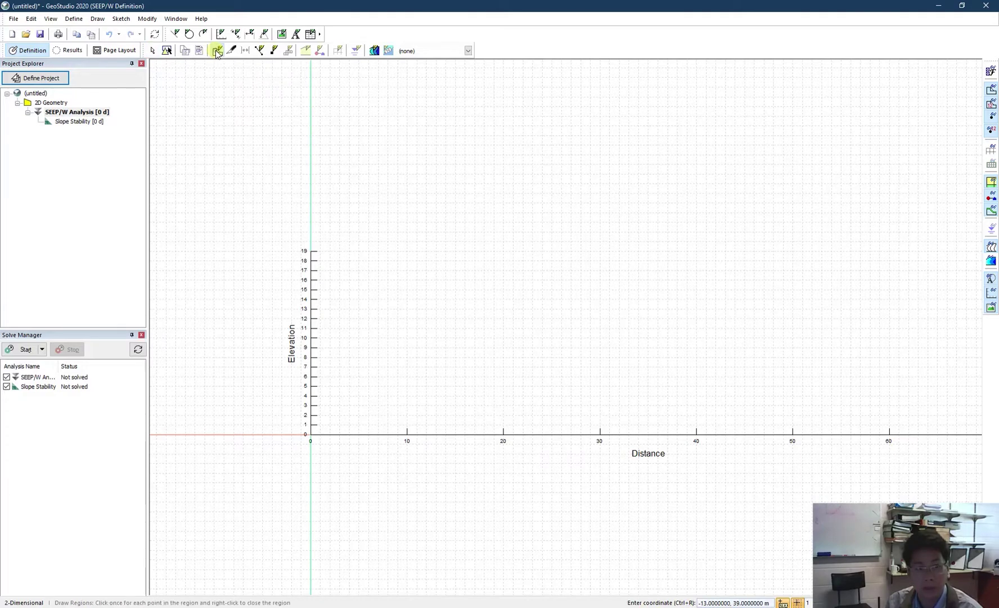
pyautogui.click(310, 434)
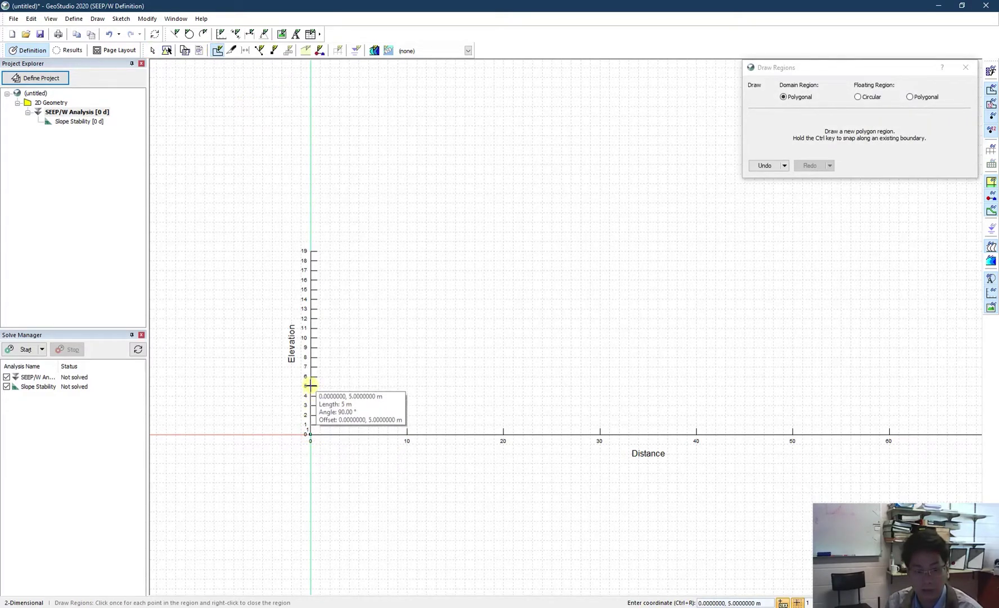
pyautogui.click(310, 385)
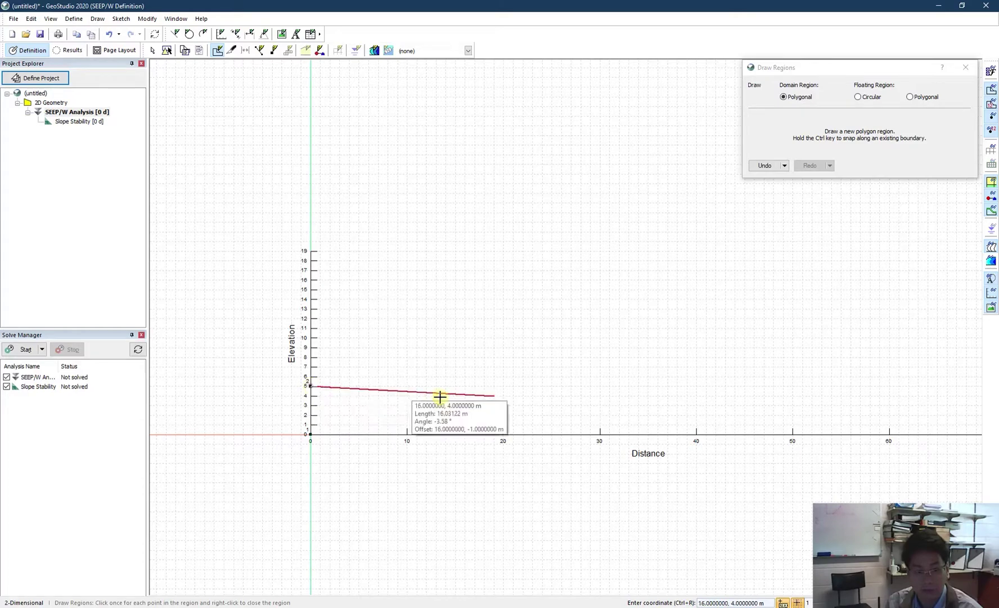
pyautogui.click(892, 387)
pyautogui.click(888, 434)
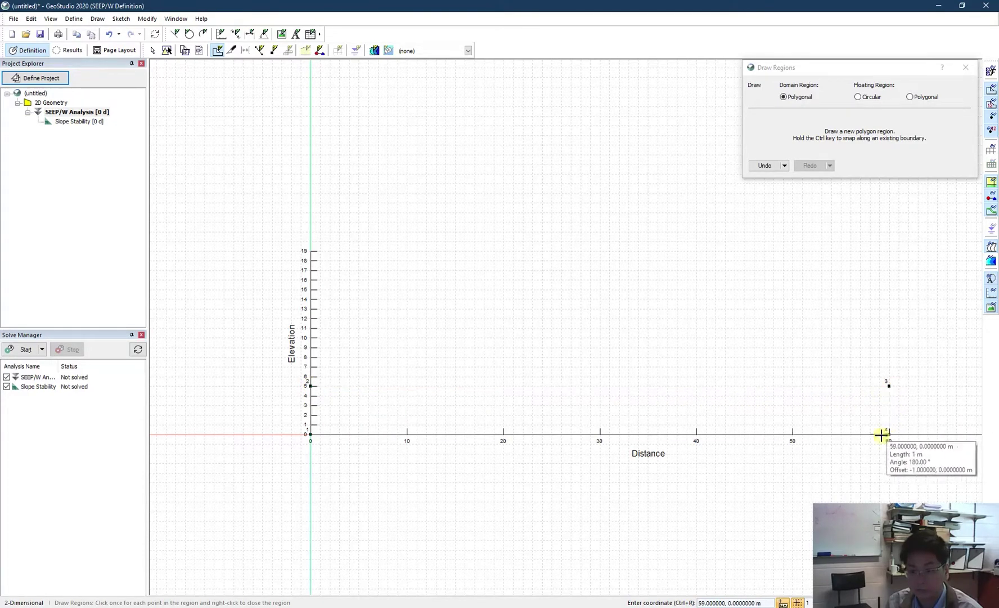
pyautogui.click(311, 433)
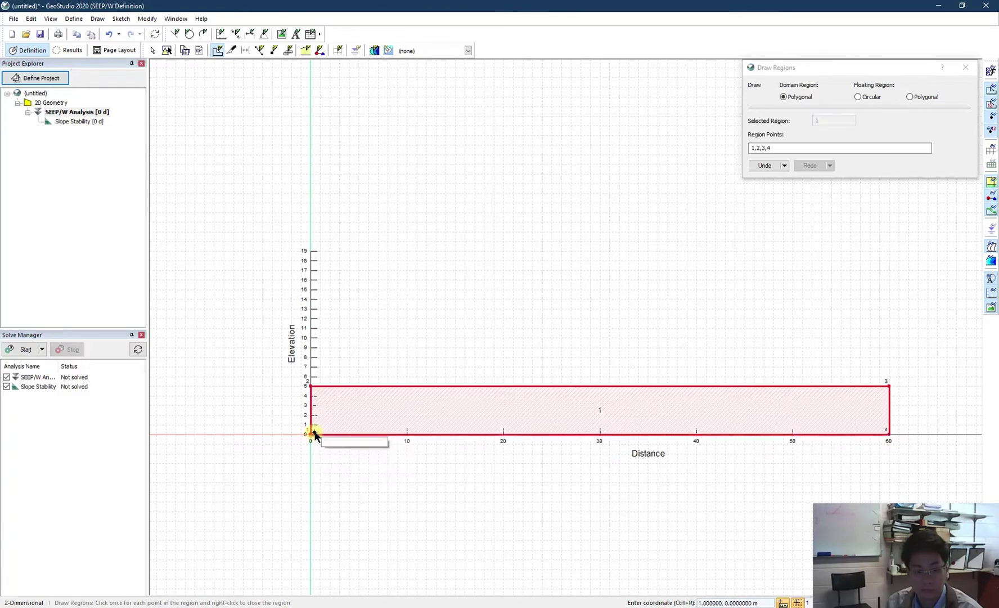
pyautogui.click(974, 68)
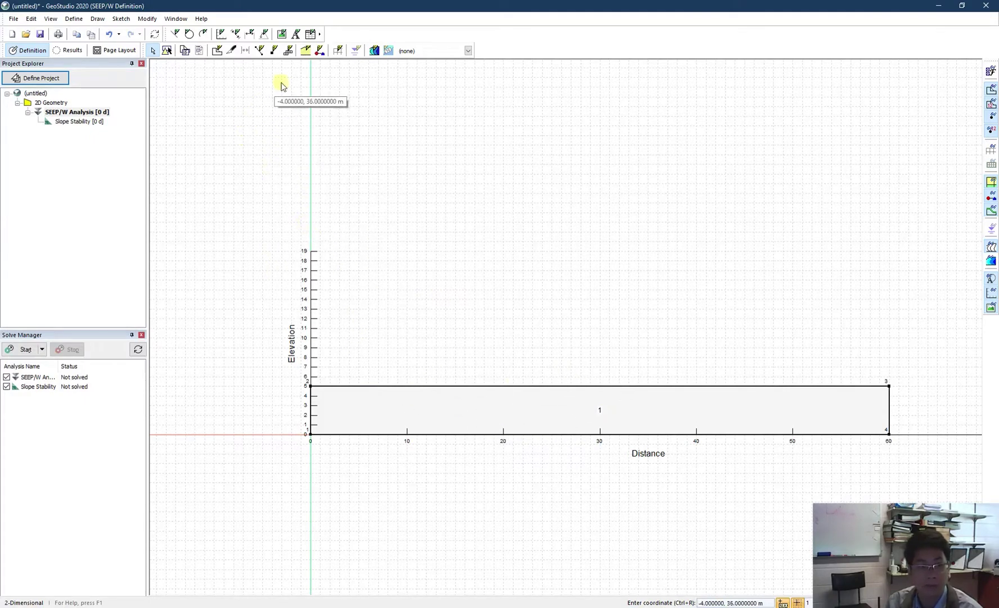
# Draw the embankment region on the foundation through (9, 5), (14, 8), (16, 8), (23, 13), (25, 13), (29, 16), (31, 16), (47, 8) and (44, 5) m
pyautogui.click(217, 51)
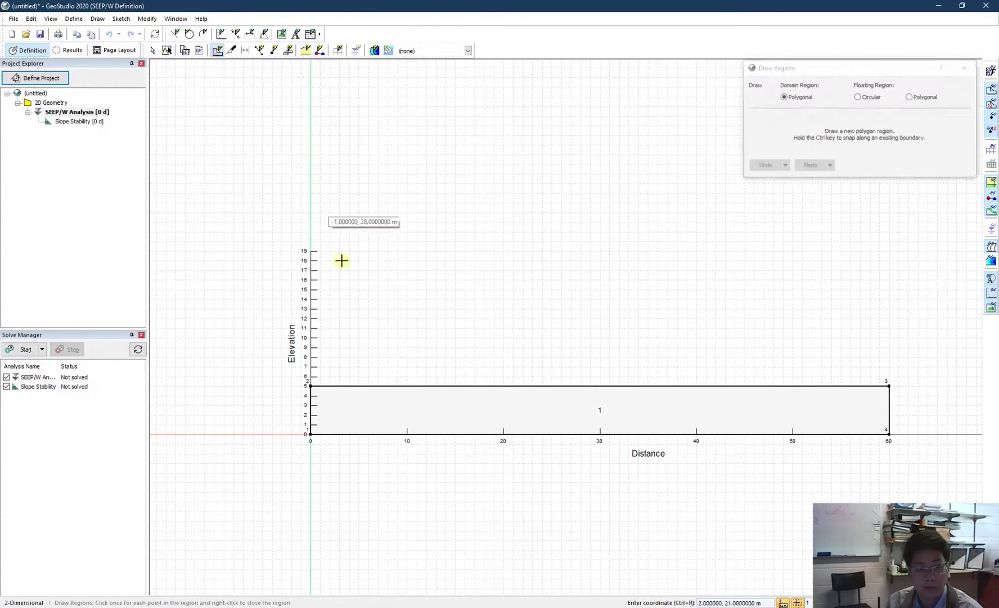
pyautogui.click(397, 386)
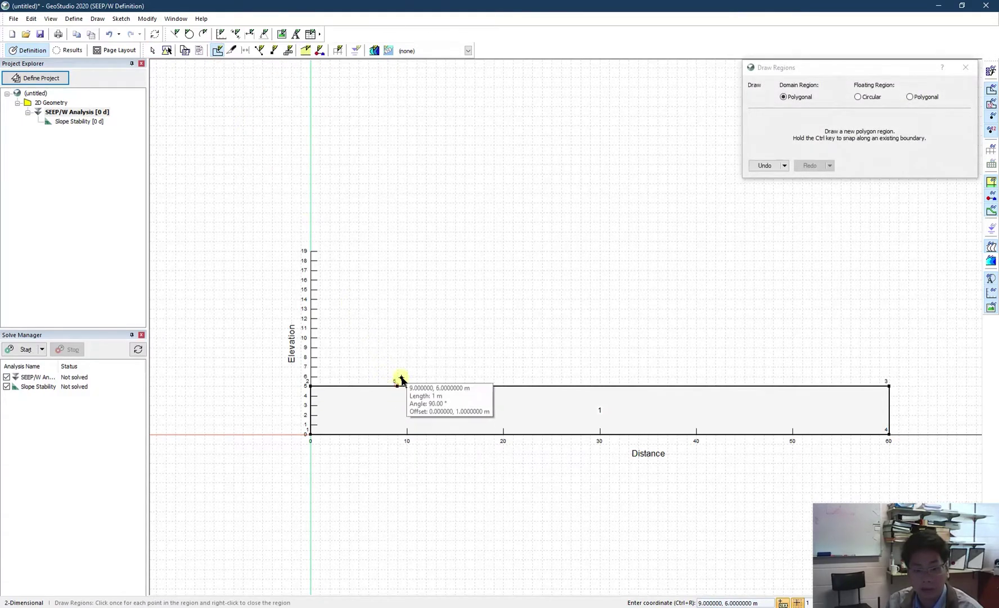
pyautogui.click(444, 357)
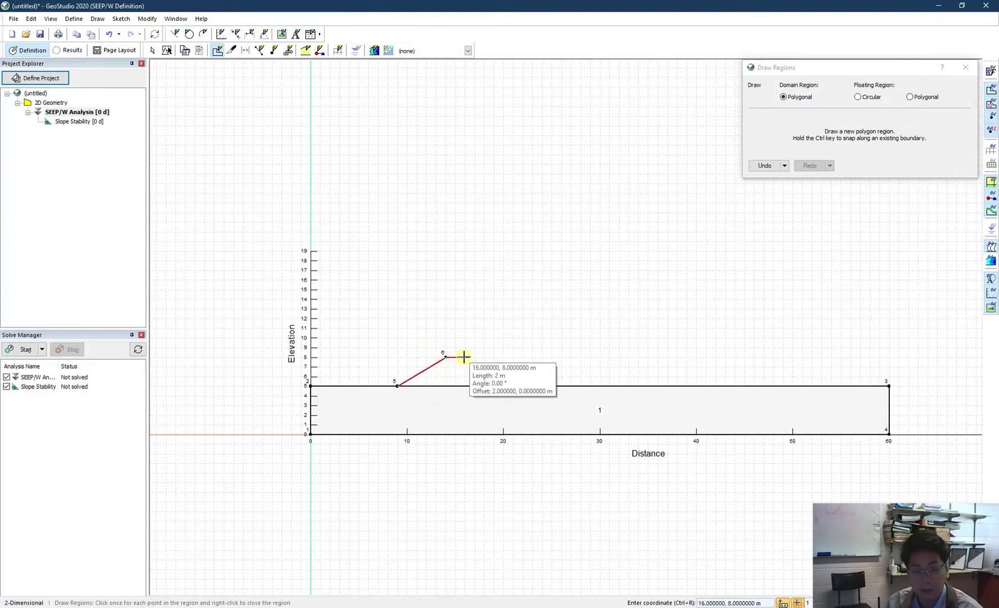
pyautogui.click(464, 356)
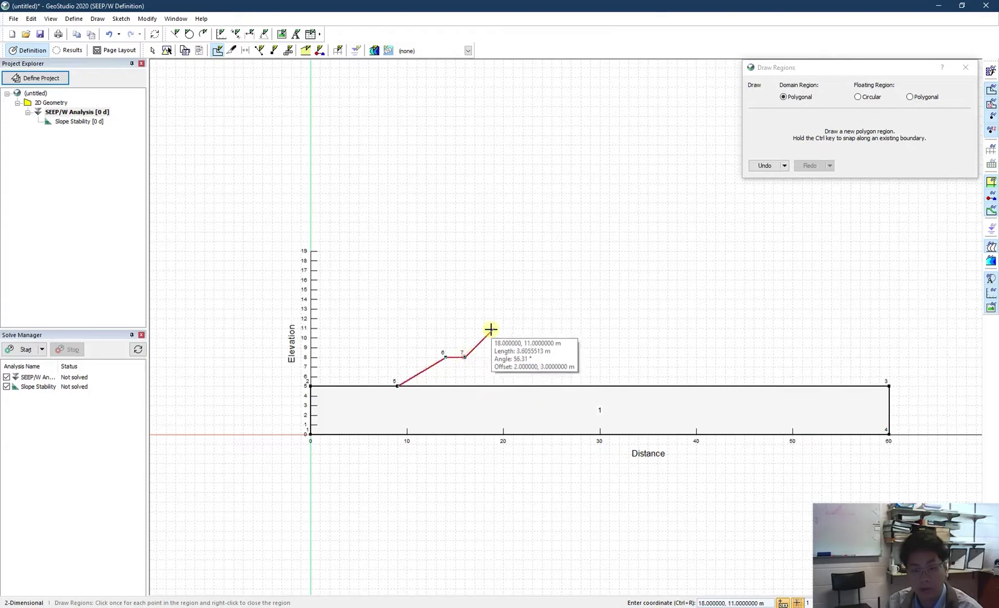
pyautogui.click(534, 309)
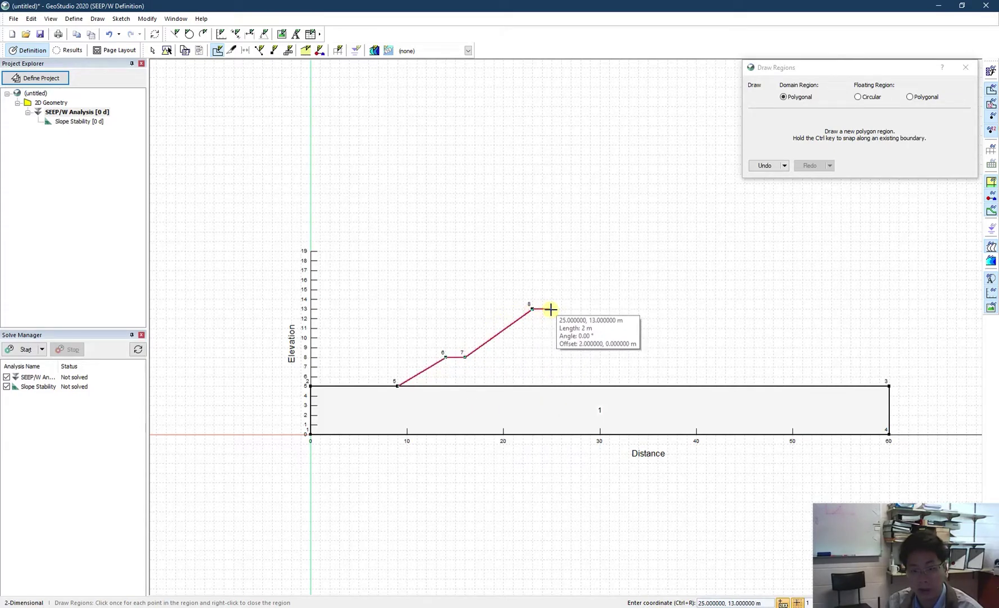
pyautogui.click(550, 309)
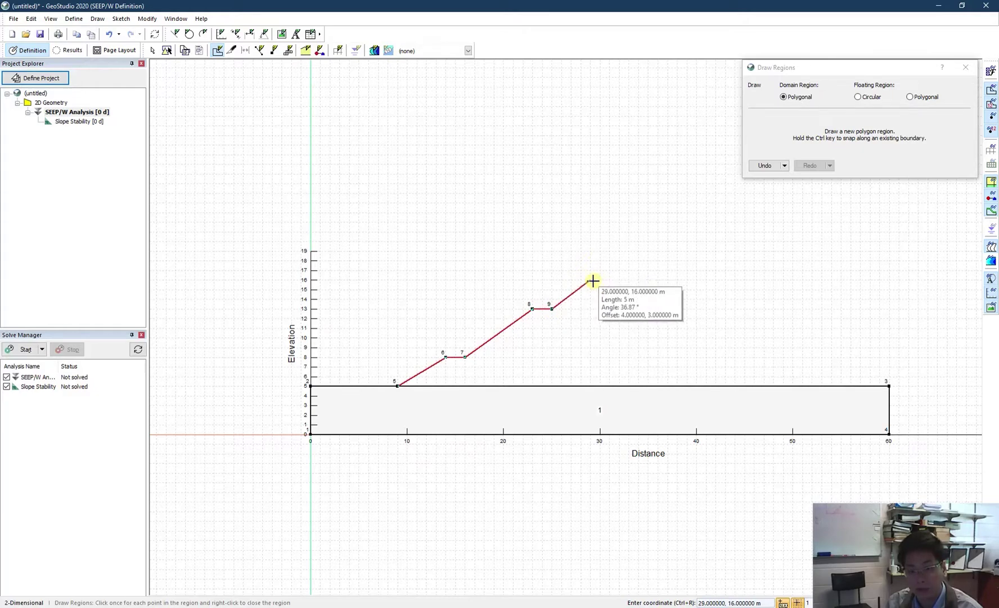
pyautogui.click(592, 280)
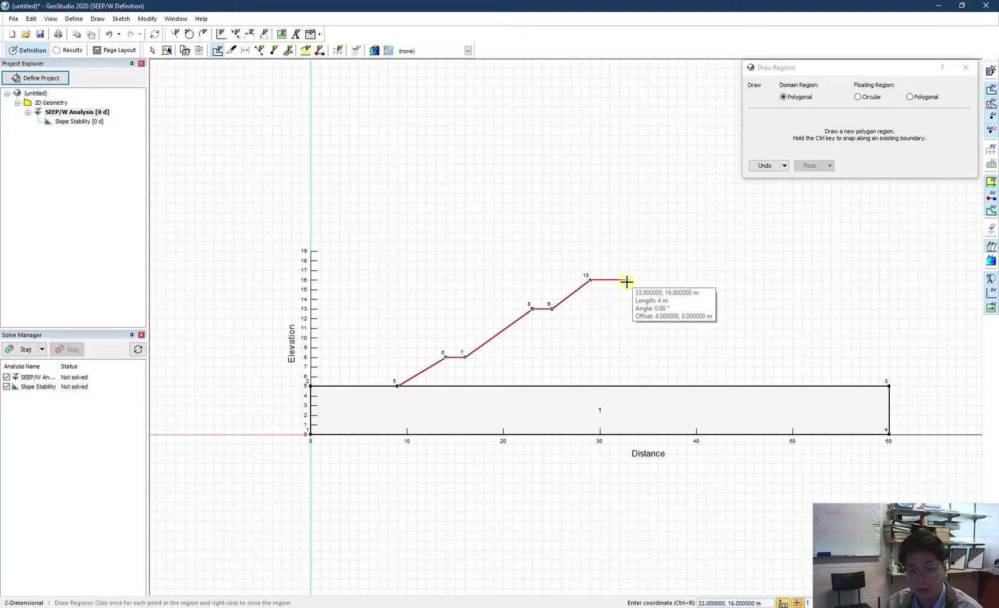
pyautogui.click(609, 279)
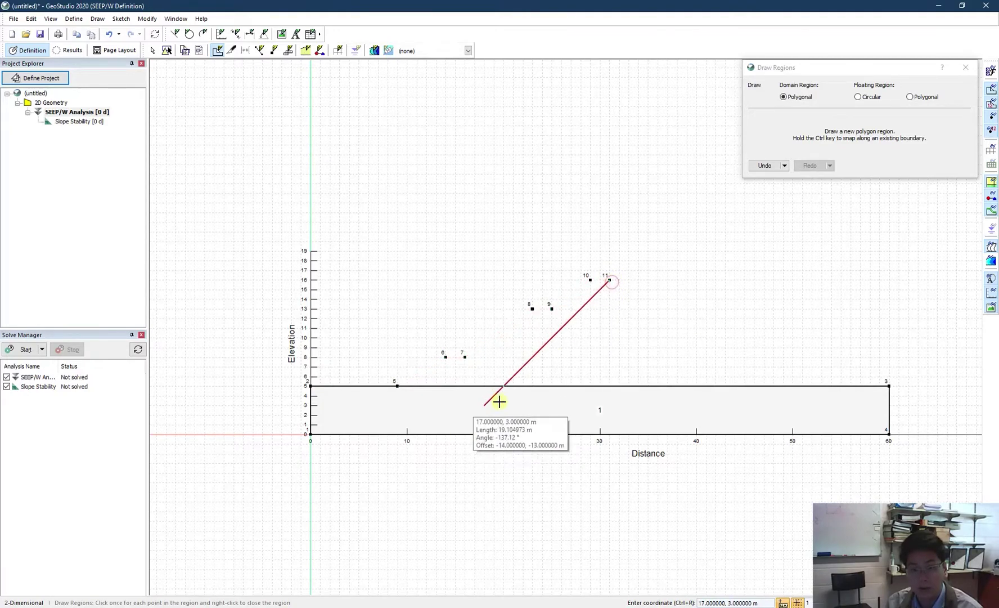
pyautogui.click(768, 355)
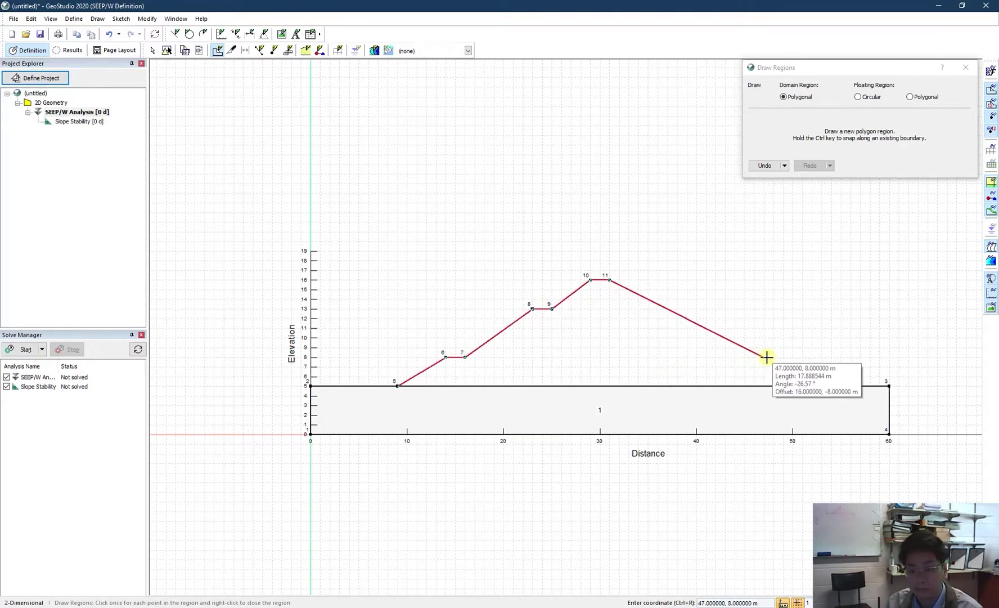
pyautogui.click(733, 382)
pyautogui.click(397, 387)
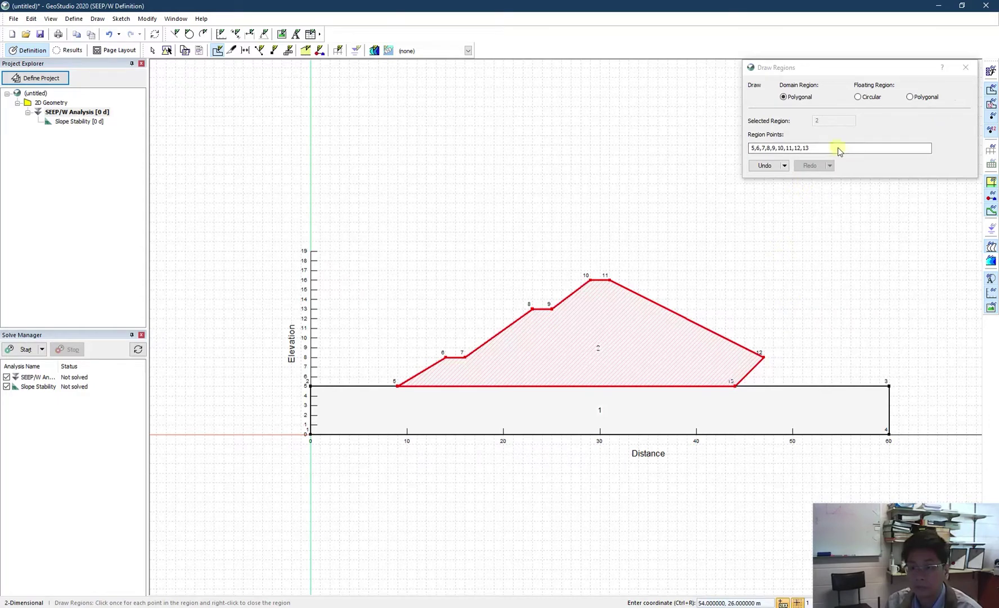
pyautogui.click(965, 67)
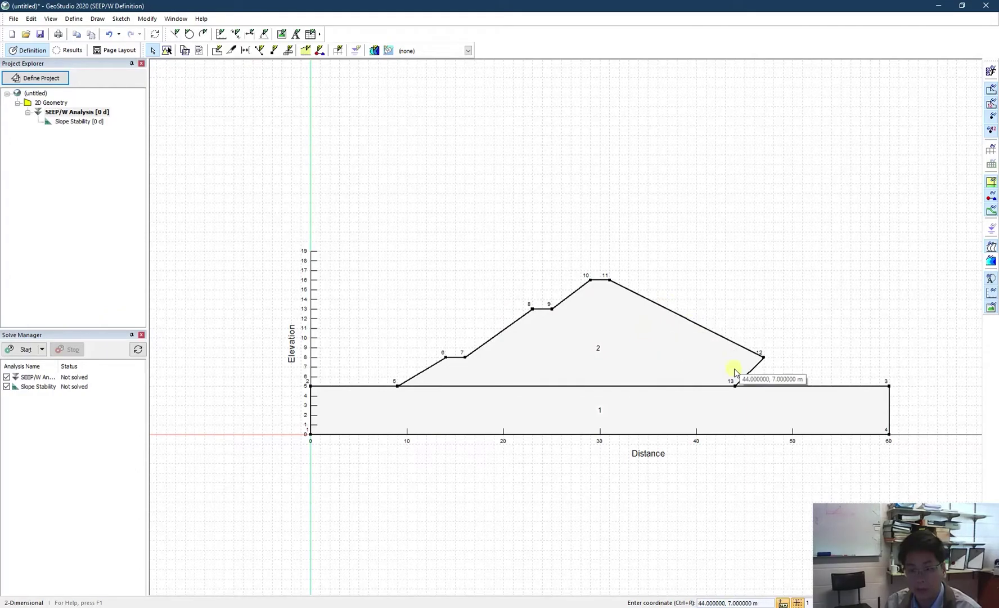
# Try placing a trial point above the embankment at (44, 24) m and set its X coordinate to 20.5 m
pyautogui.click(275, 51)
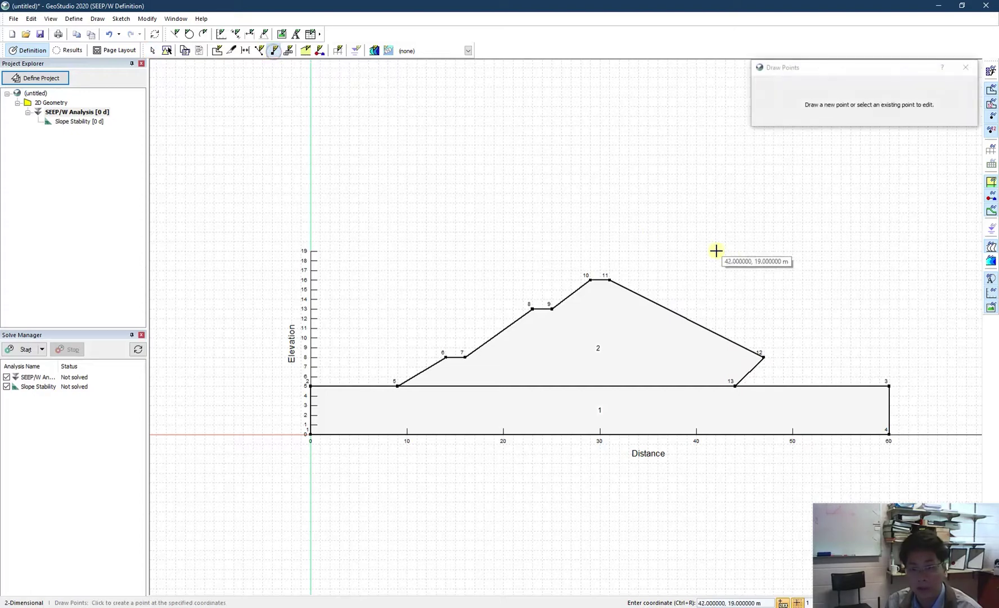
pyautogui.click(735, 202)
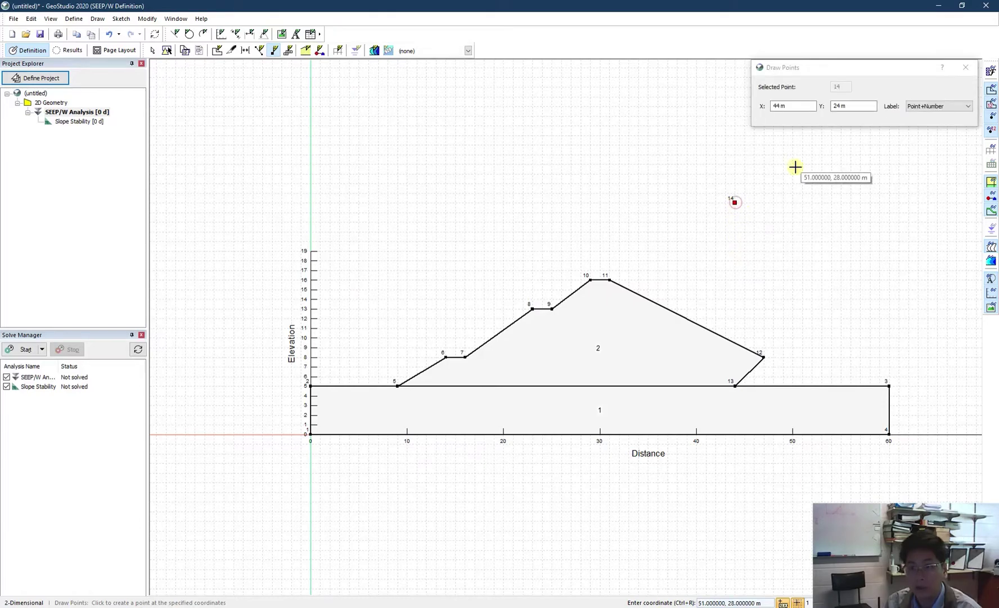
pyautogui.click(797, 107)
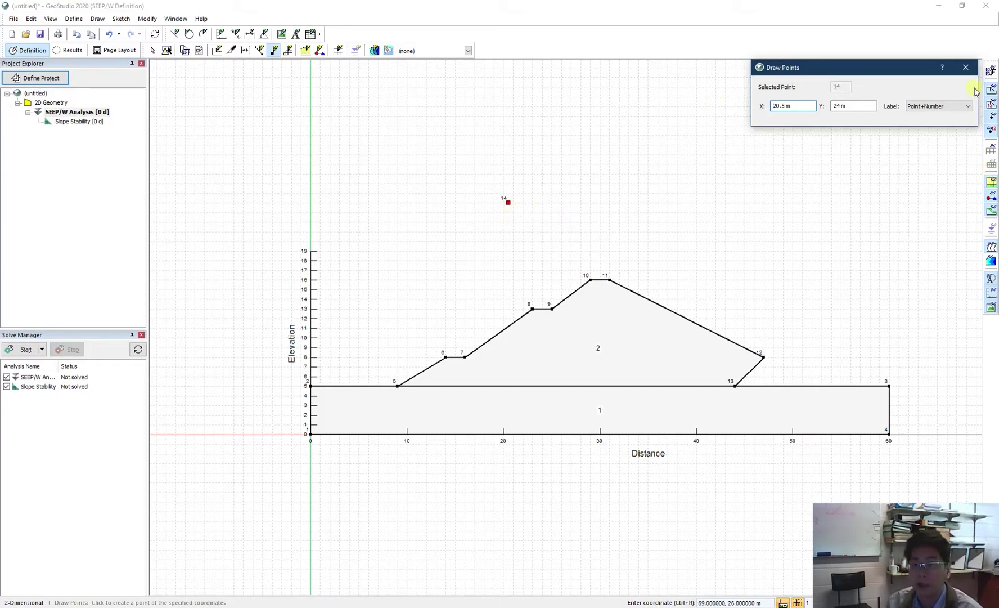
pyautogui.click(966, 67)
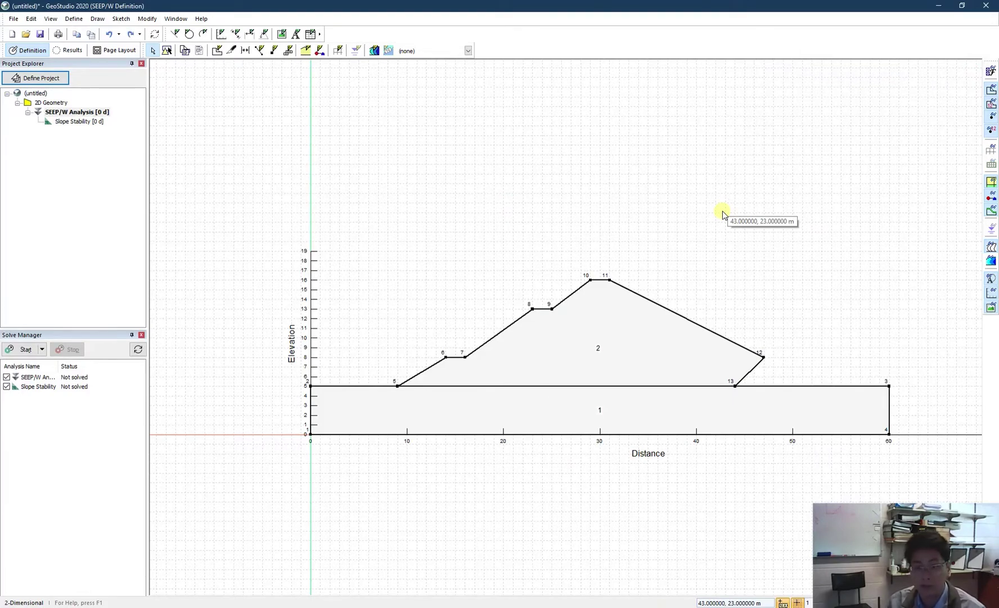
# Draw a trapezoidal toe region beside the embankment through (44, 5), (47, 8), (49, 8) and (52, 5) m
pyautogui.click(218, 51)
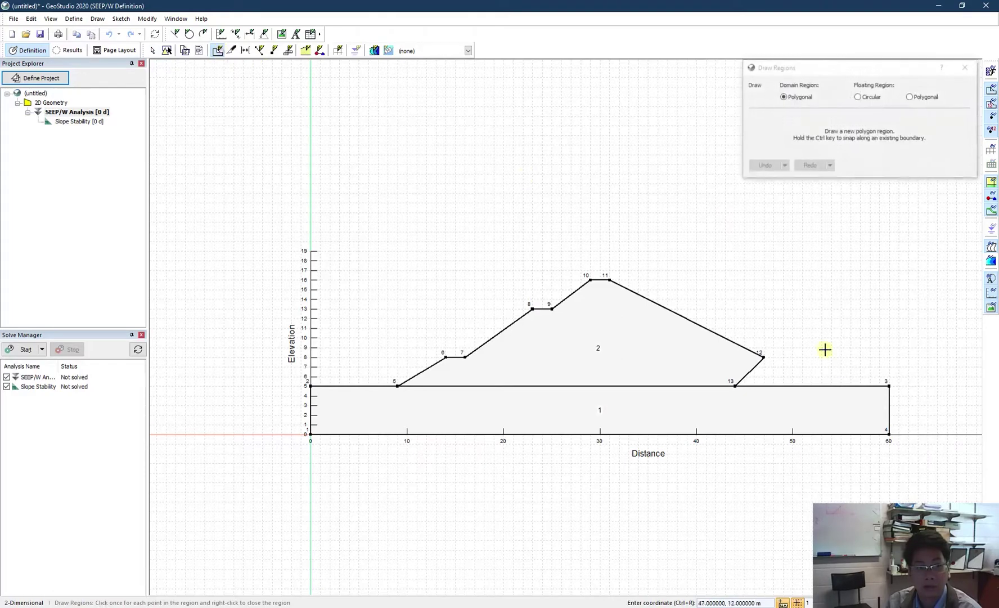
pyautogui.click(736, 386)
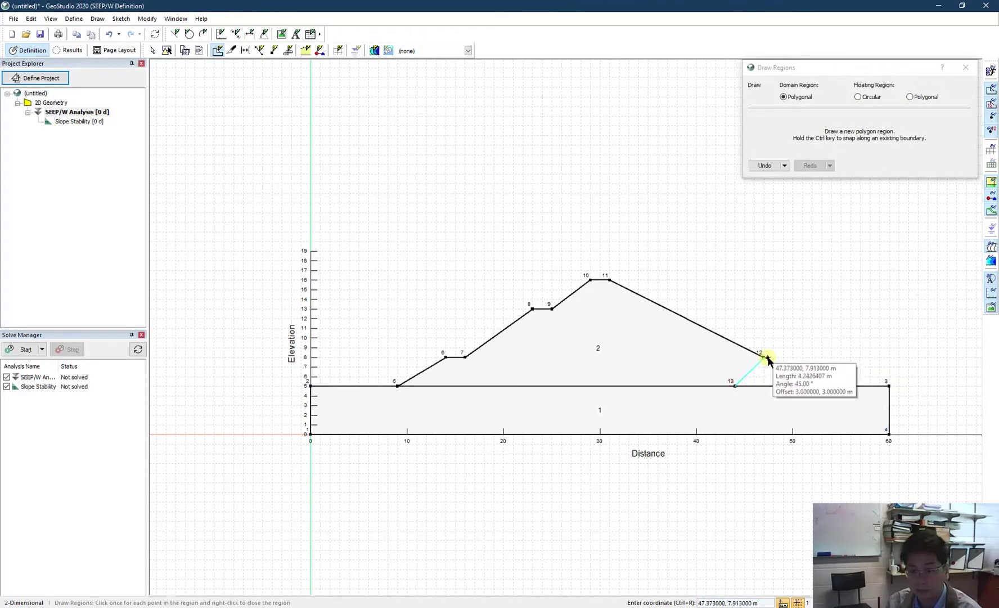
pyautogui.click(764, 357)
pyautogui.click(782, 357)
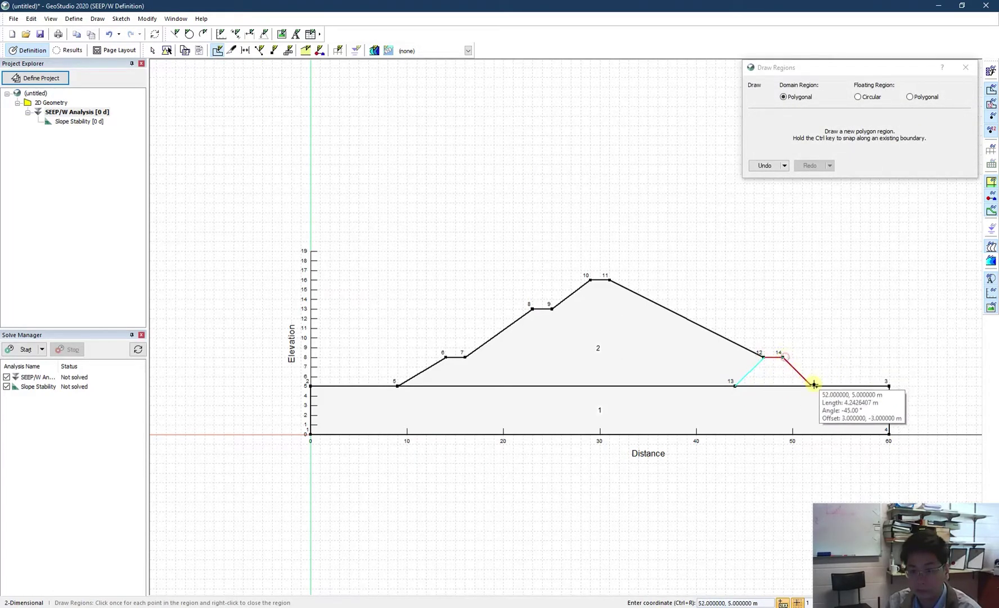
pyautogui.click(814, 385)
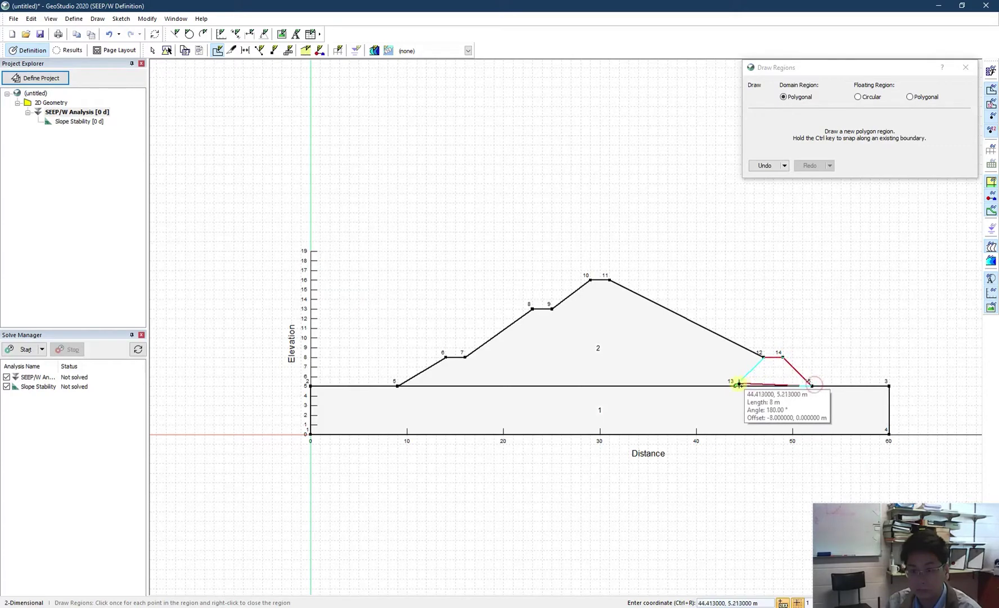
pyautogui.click(737, 386)
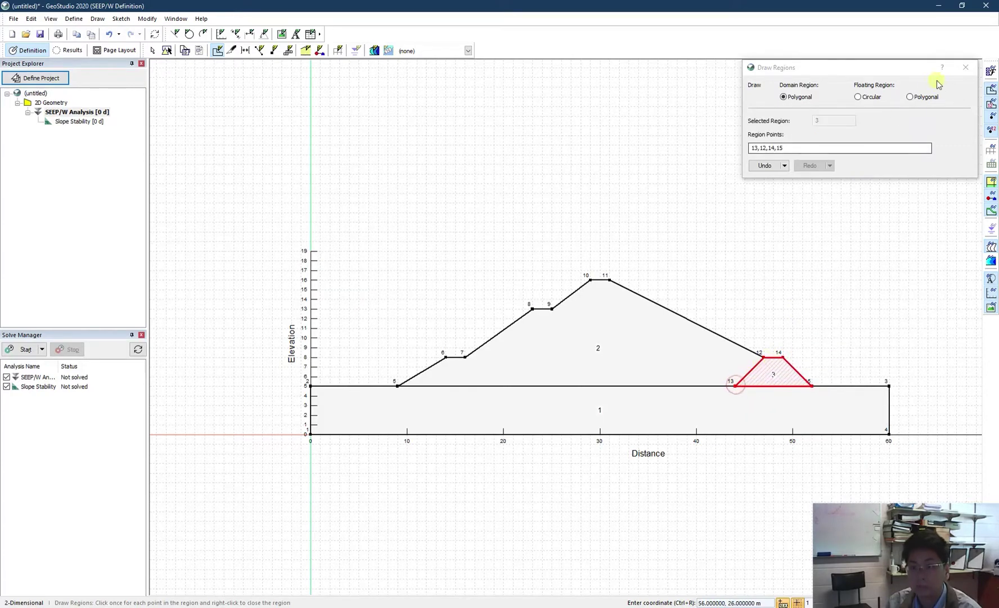
pyautogui.click(966, 68)
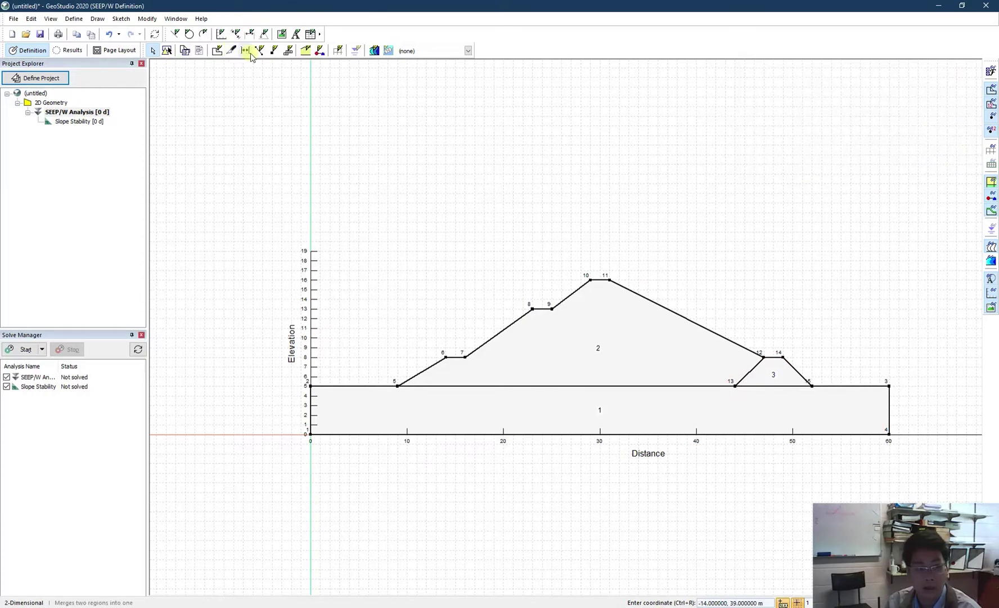
# Add a point on the embankment's upper upstream slope at elevation 15 m and one on the toe region's outer slope at (50, 7) m
pyautogui.click(273, 52)
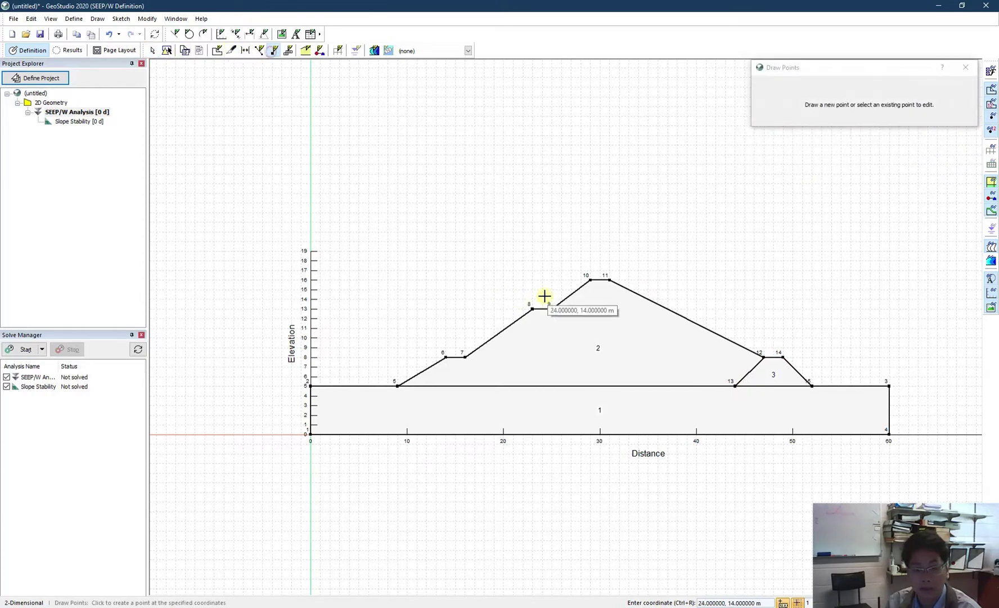
pyautogui.click(575, 290)
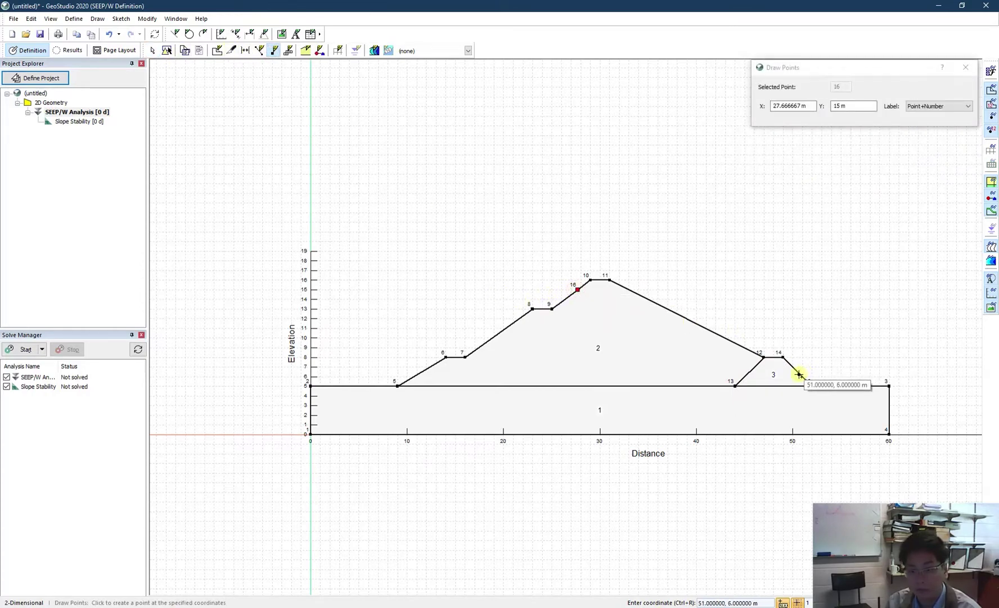
pyautogui.click(793, 367)
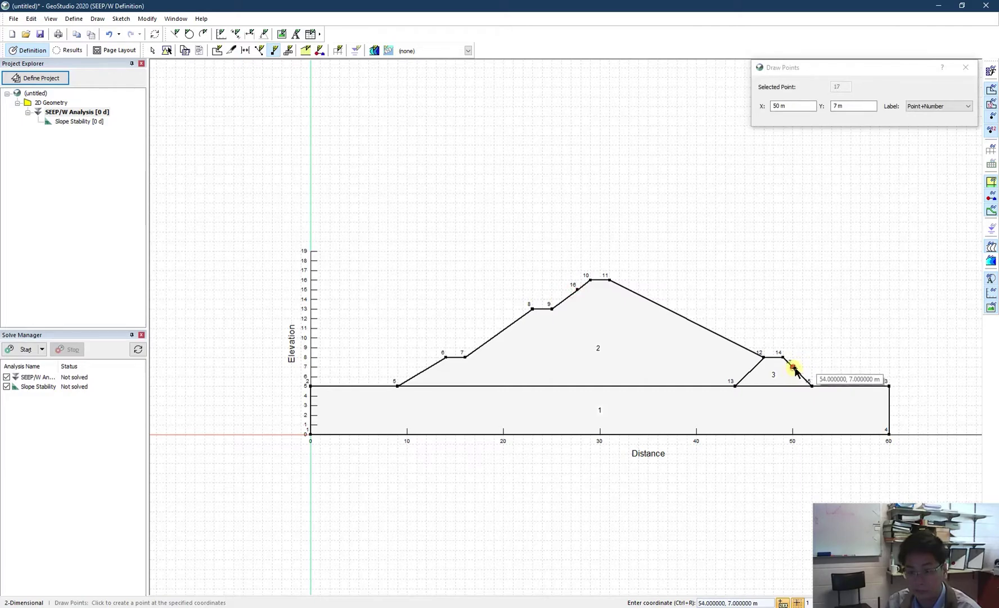
pyautogui.click(957, 75)
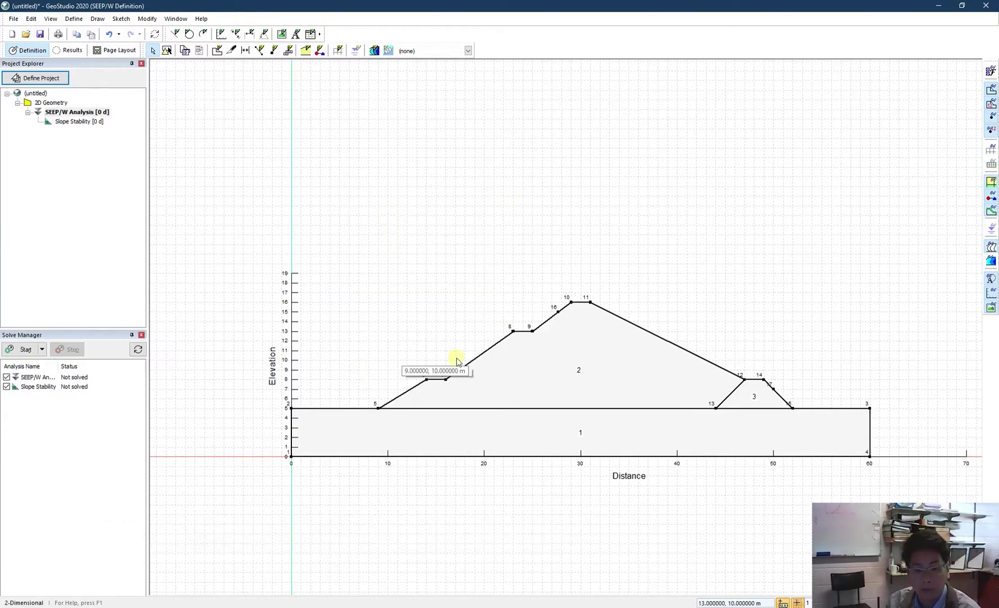
# Add a new material to the seepage analysis and name it Sand
pyautogui.click(73, 20)
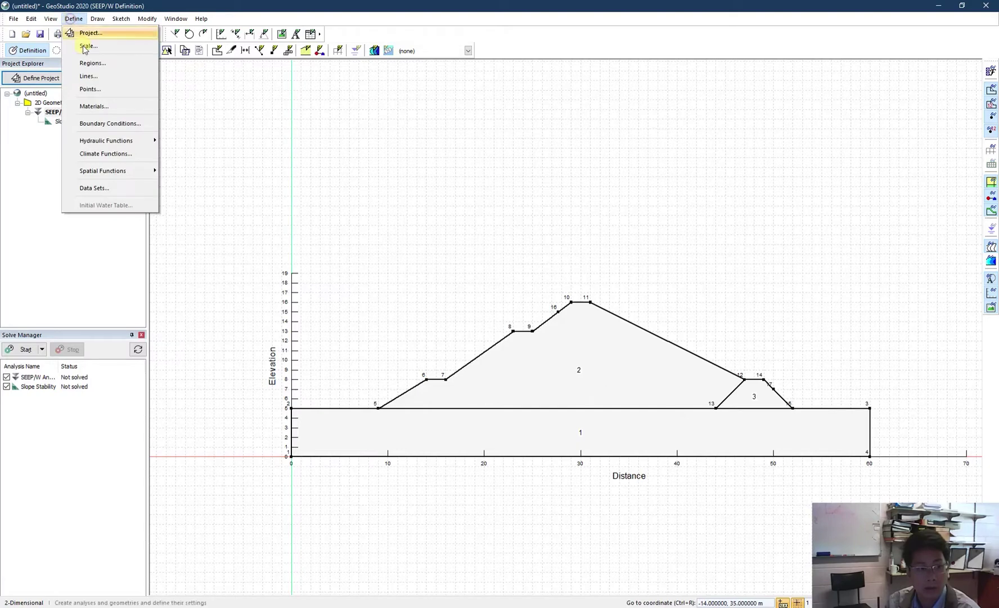
pyautogui.click(91, 106)
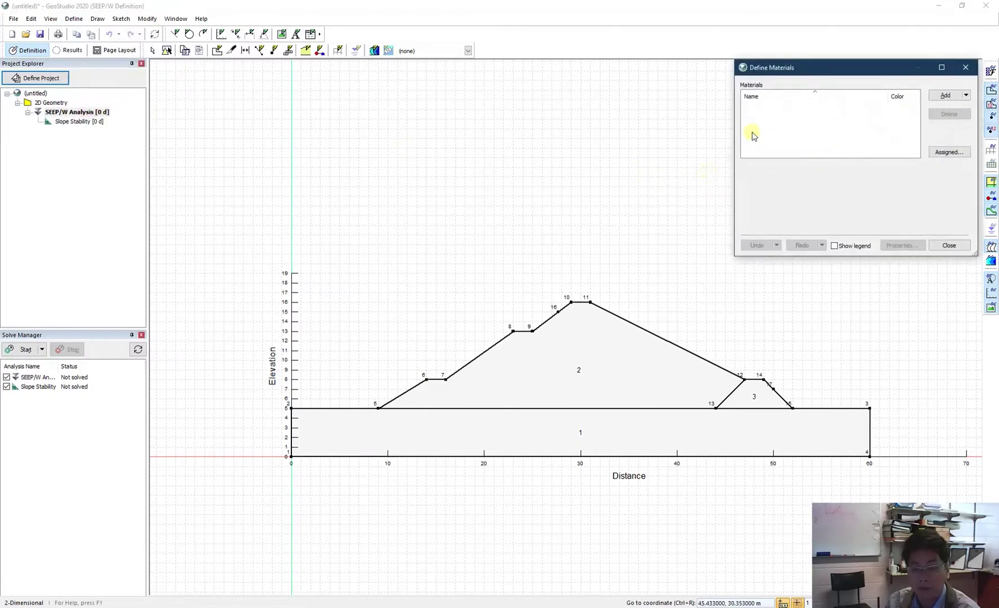
pyautogui.click(946, 95)
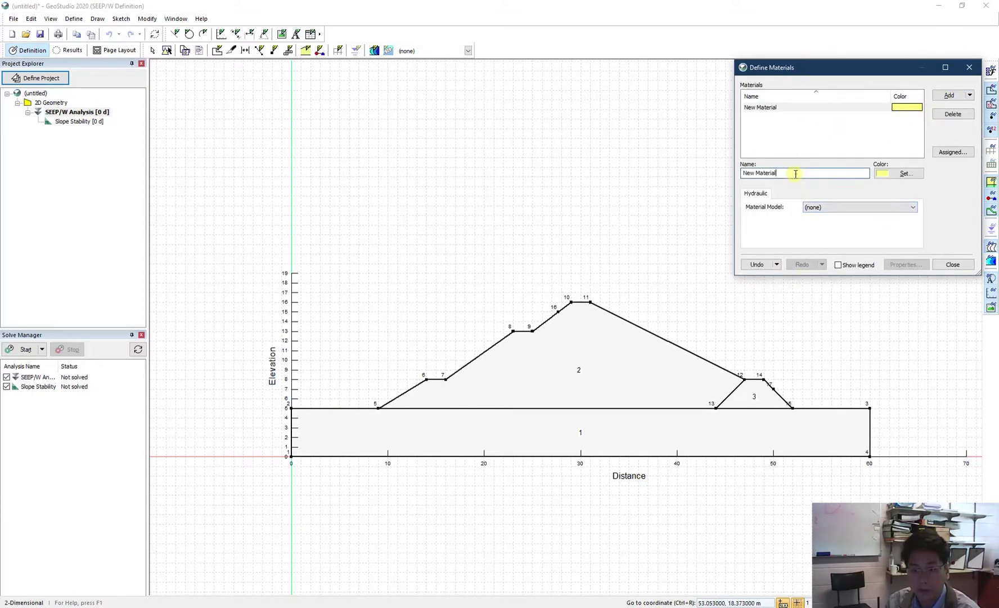
pyautogui.moveTo(795, 174); pyautogui.dragTo(591, 163)
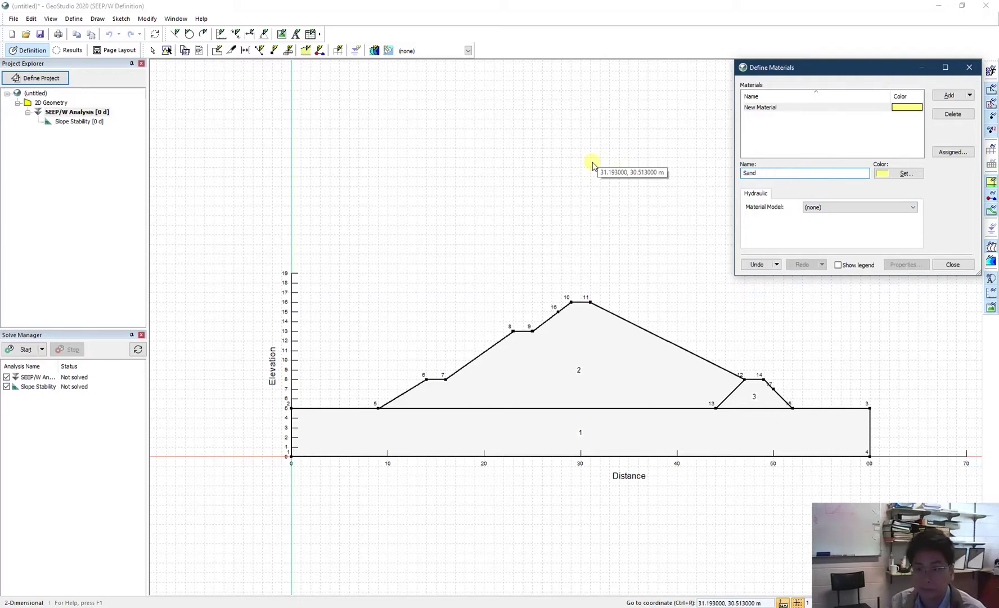
# Try the Saturated Only and Saturated / Unsaturated material models on the Sand material
pyautogui.click(835, 207)
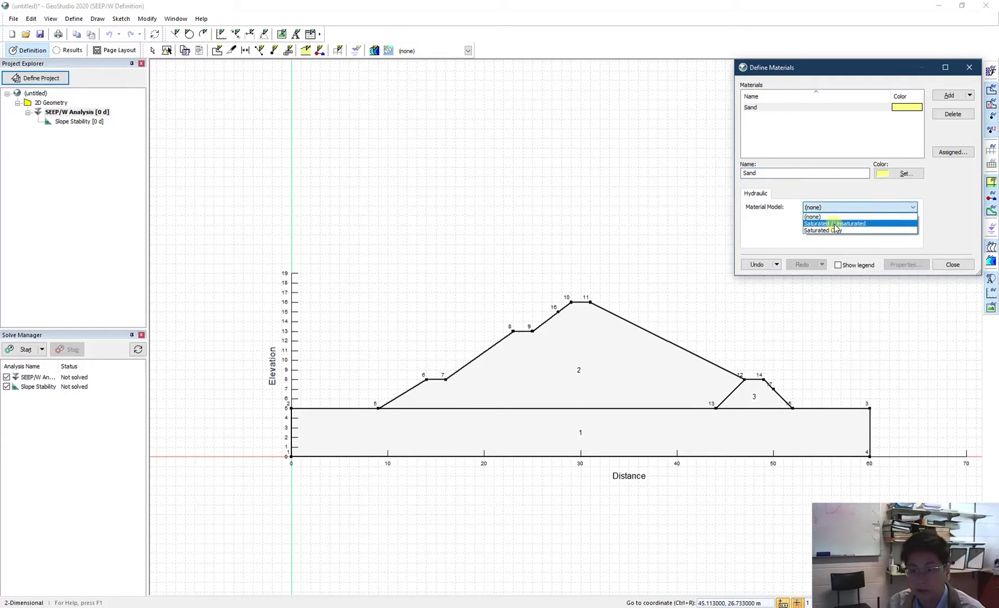
pyautogui.click(835, 230)
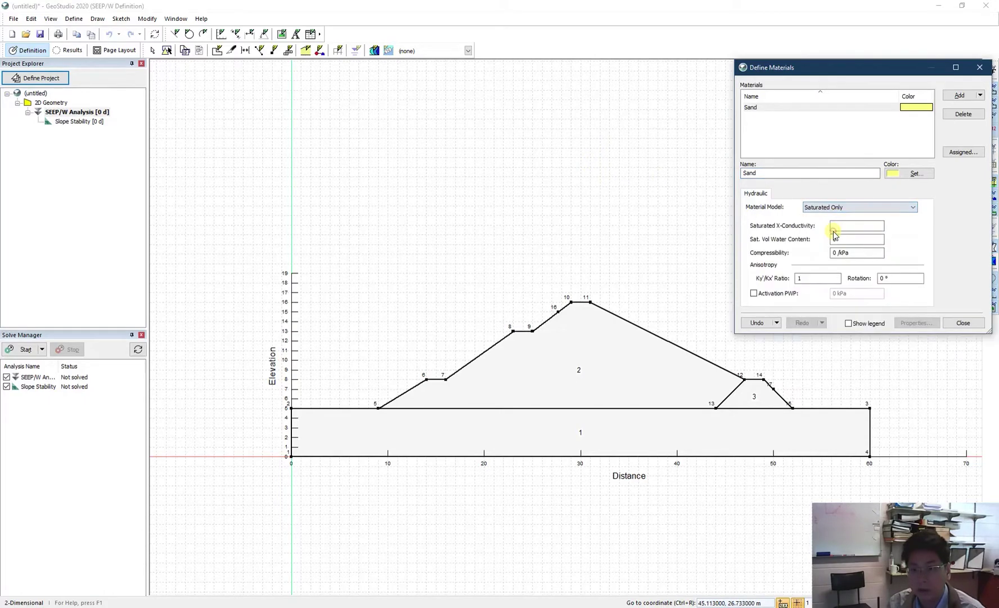
pyautogui.click(852, 208)
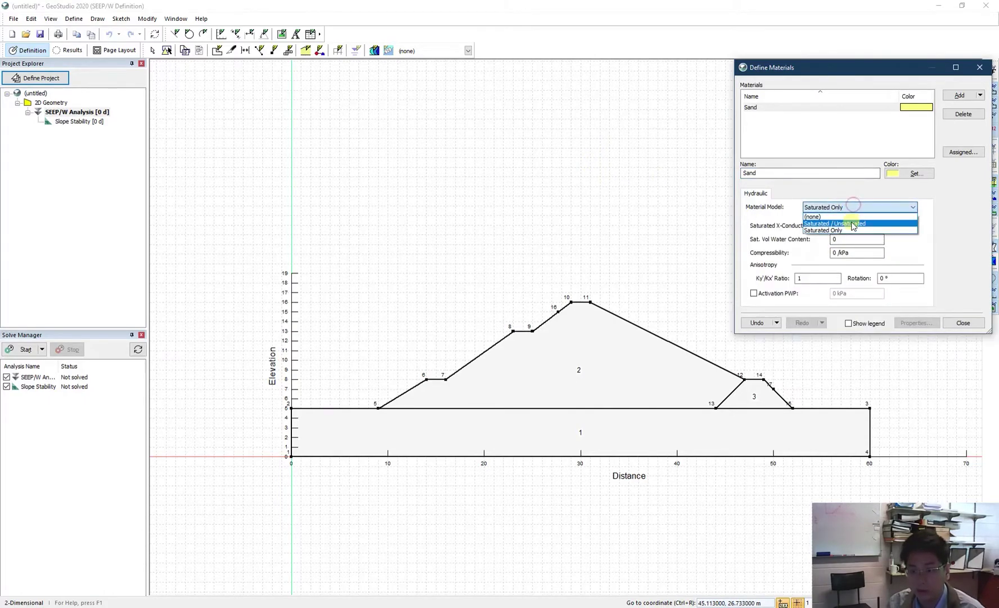
pyautogui.click(851, 223)
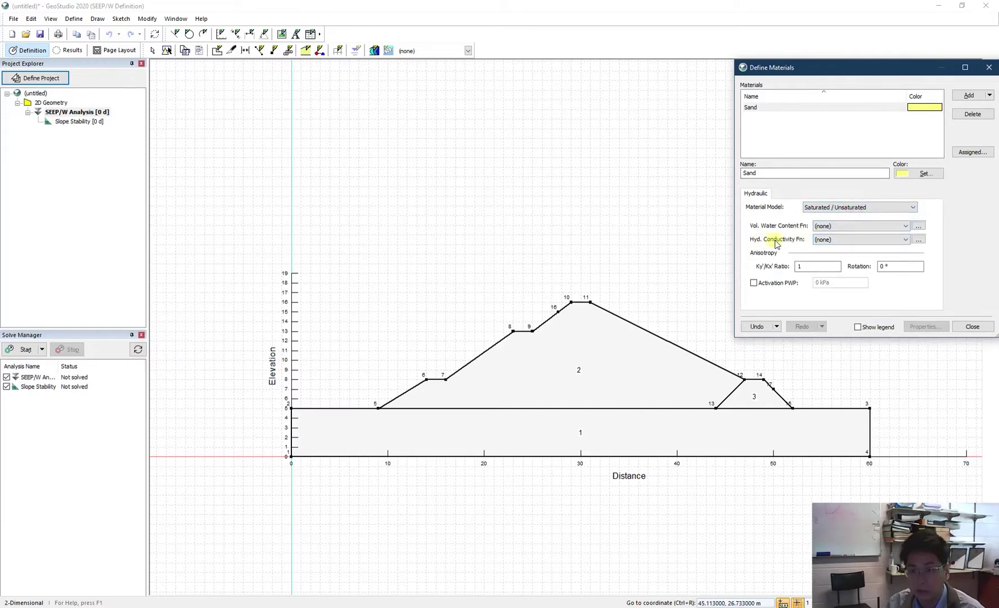
# Give the Sand material the Saturated Only model with a saturated X-conductivity of 1e-5 m/sec
pyautogui.click(833, 209)
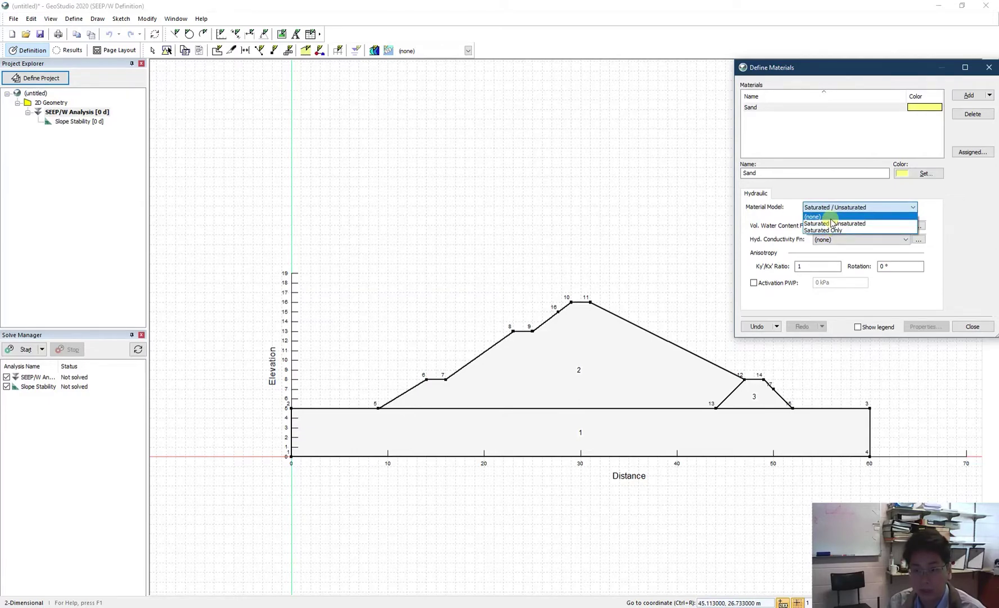
pyautogui.click(826, 230)
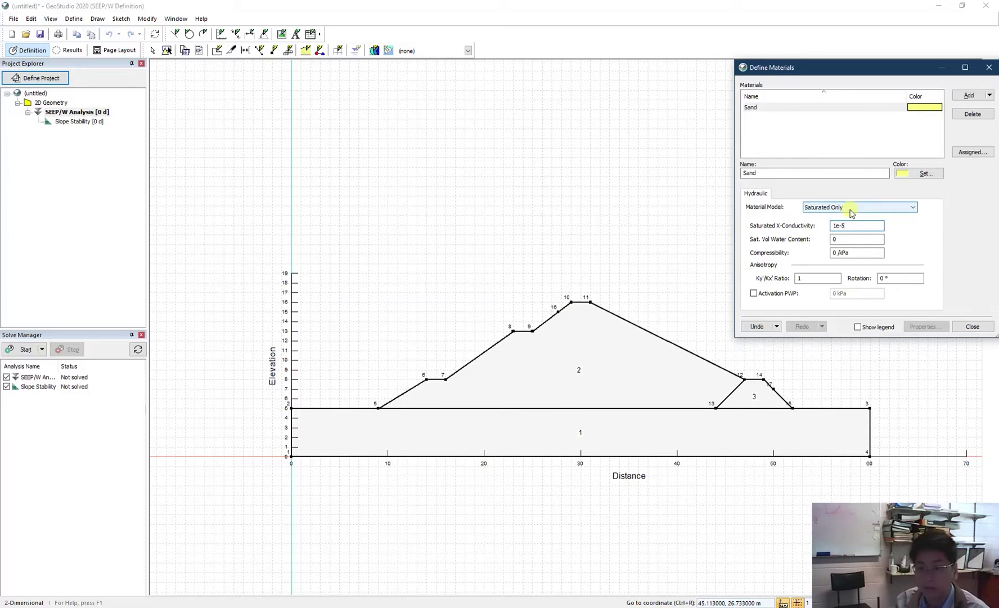
pyautogui.click(855, 239)
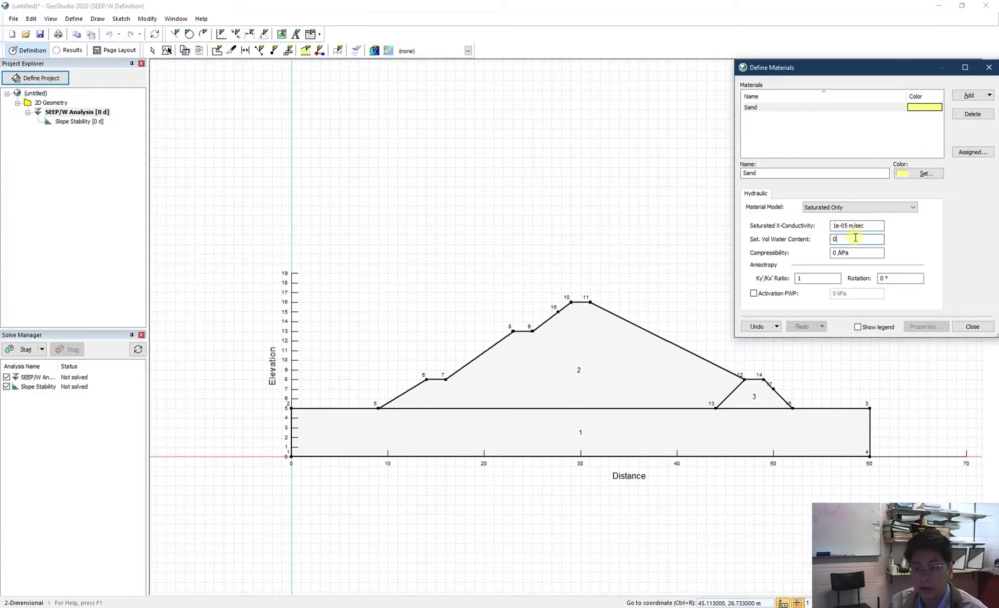
pyautogui.click(855, 253)
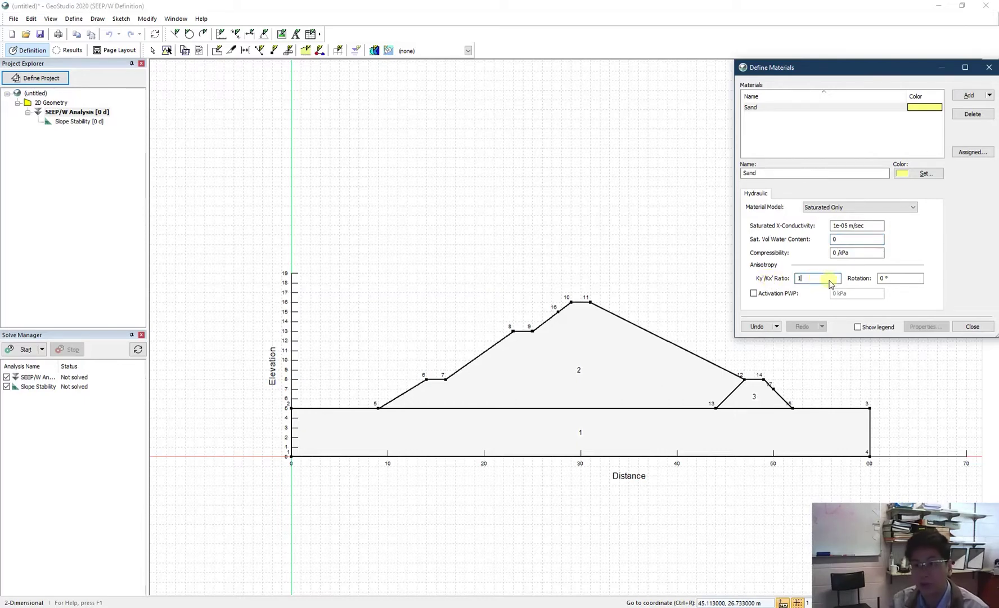
# Add a second material named Silty Sand and set its colour to dark purple
pyautogui.click(968, 96)
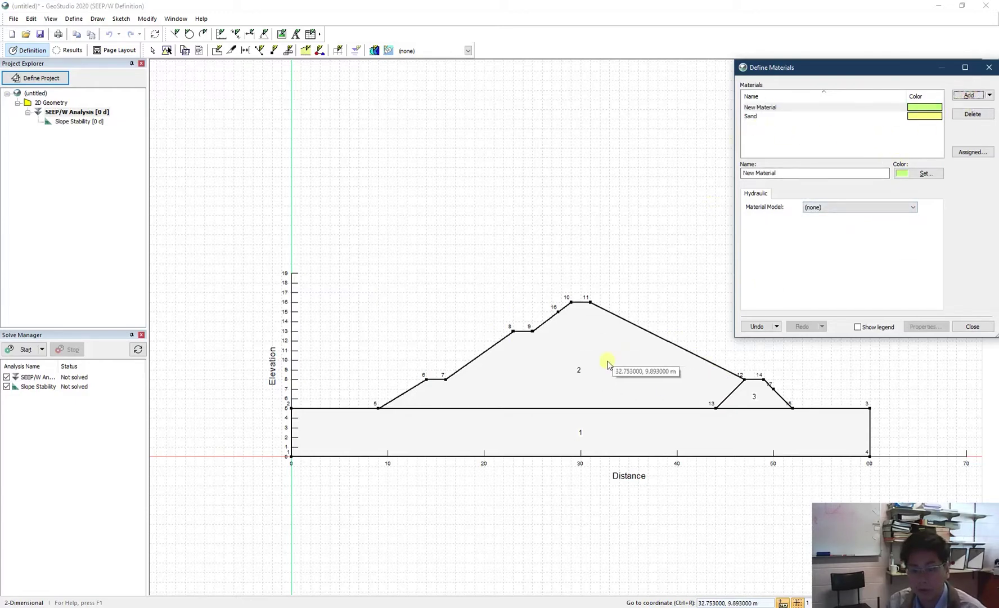
pyautogui.click(864, 175)
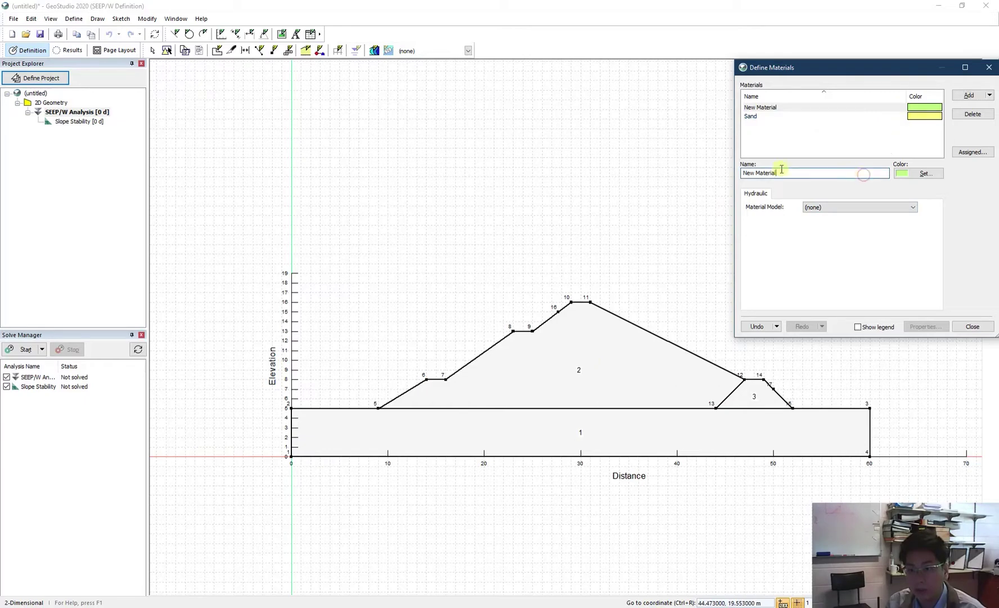
pyautogui.moveTo(780, 173); pyautogui.dragTo(742, 173)
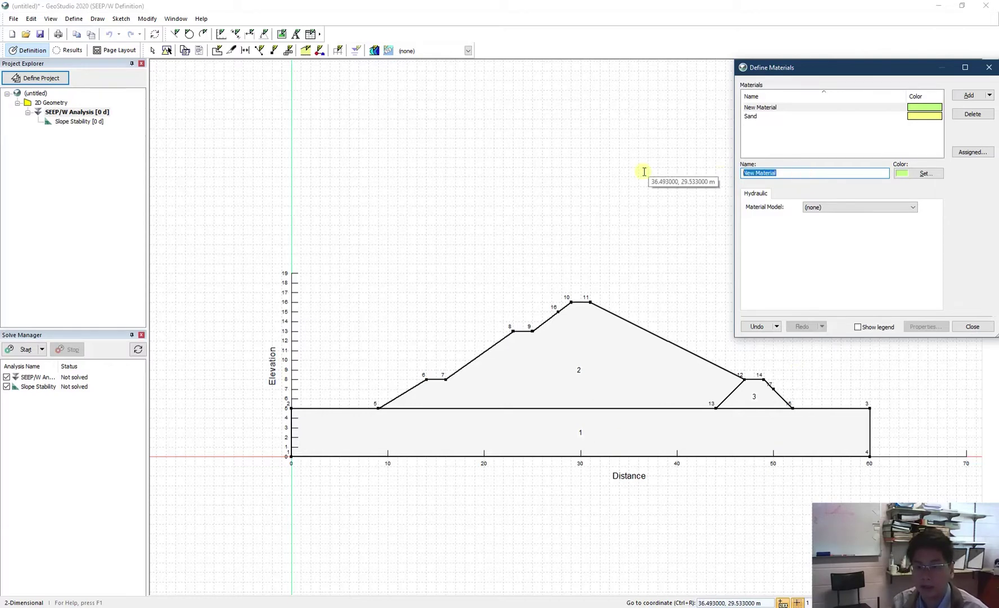
pyautogui.write('Sl')
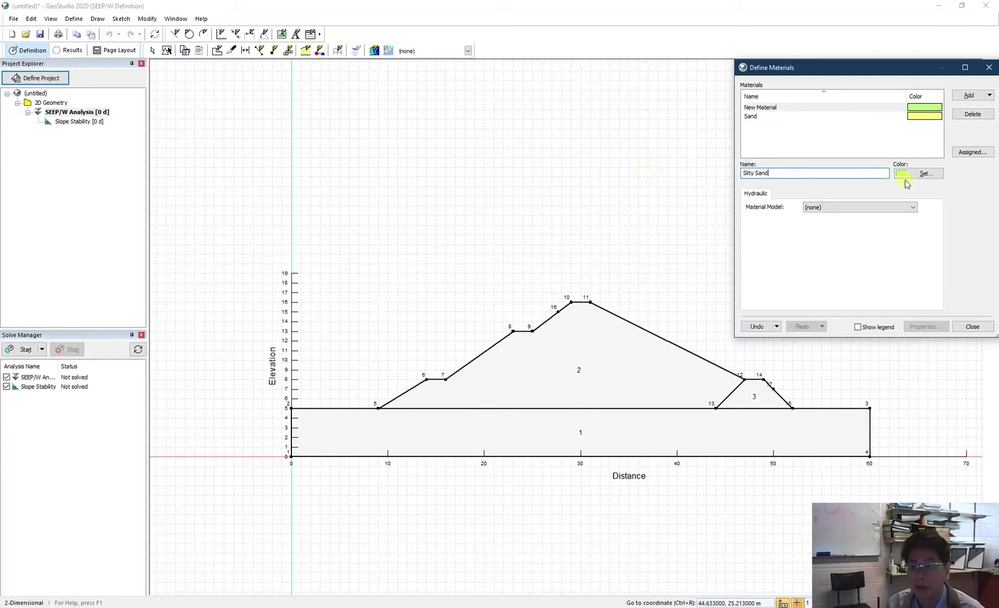
pyautogui.click(918, 174)
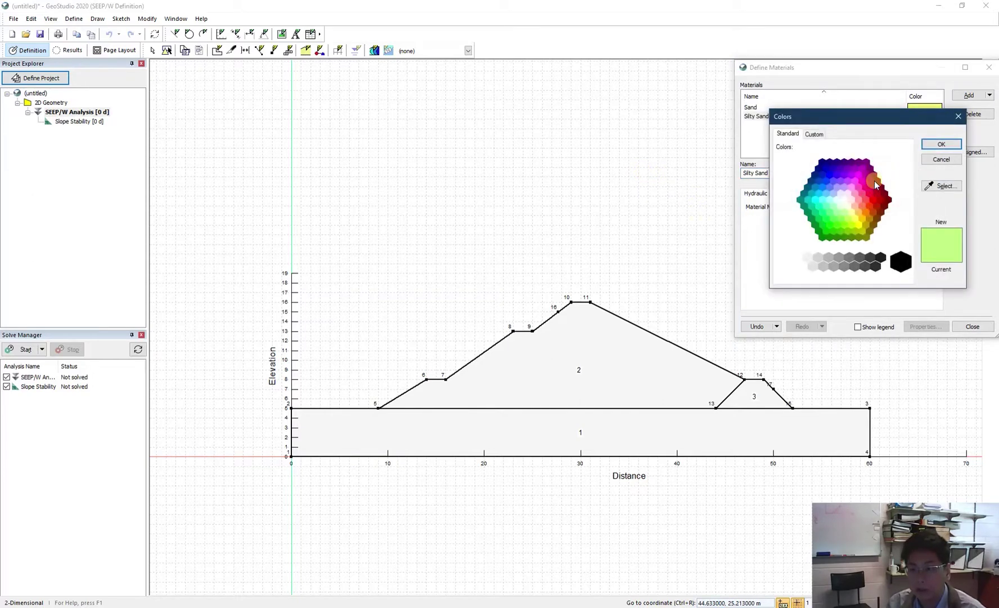
pyautogui.click(870, 168)
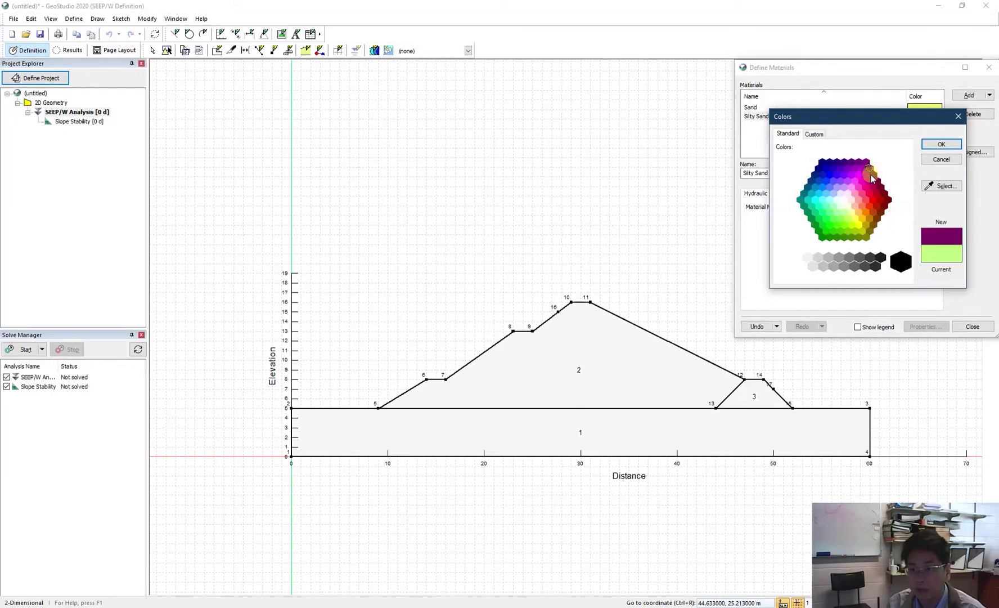
pyautogui.click(940, 144)
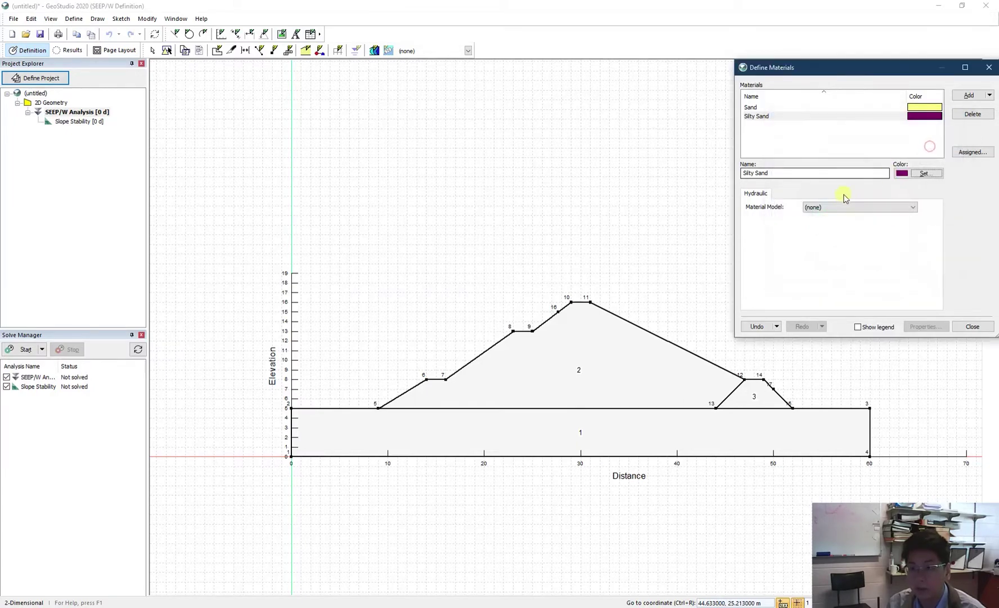
# Give Silty Sand the Saturated Only model with a saturated X-conductivity of 1e-7 m/sec
pyautogui.click(838, 206)
pyautogui.click(841, 230)
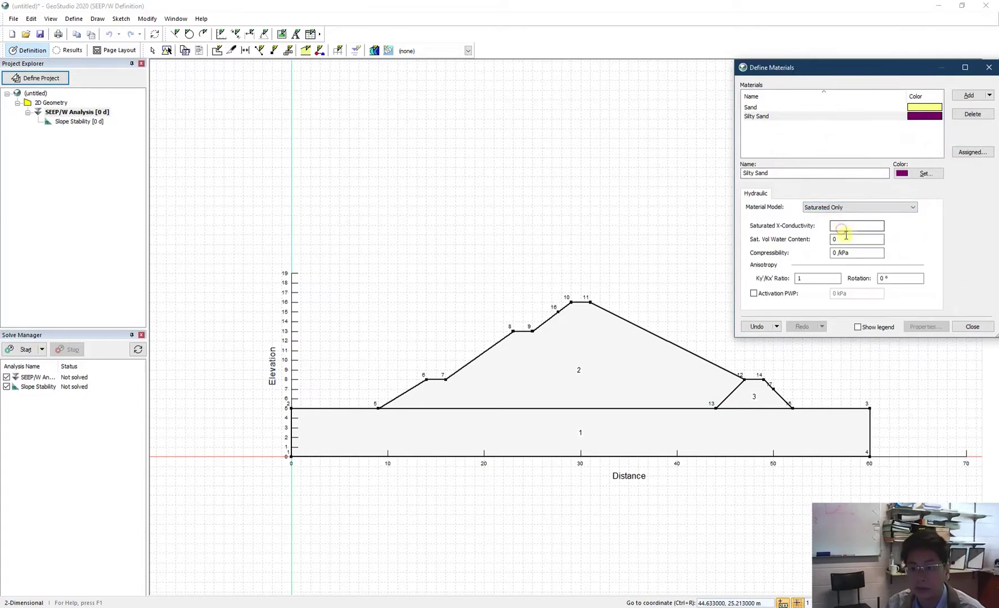
pyautogui.click(848, 226)
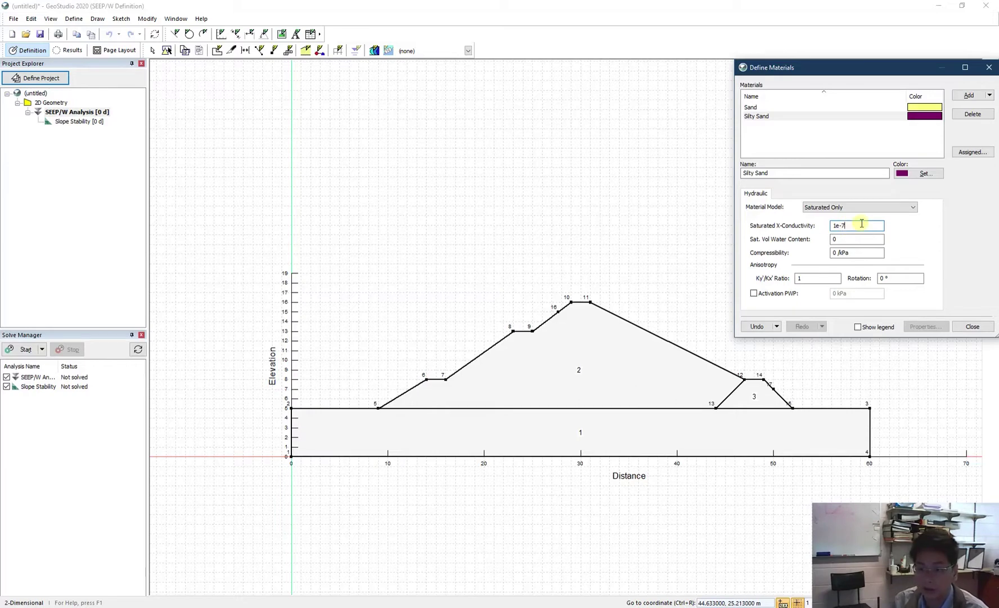
pyautogui.press('Return')
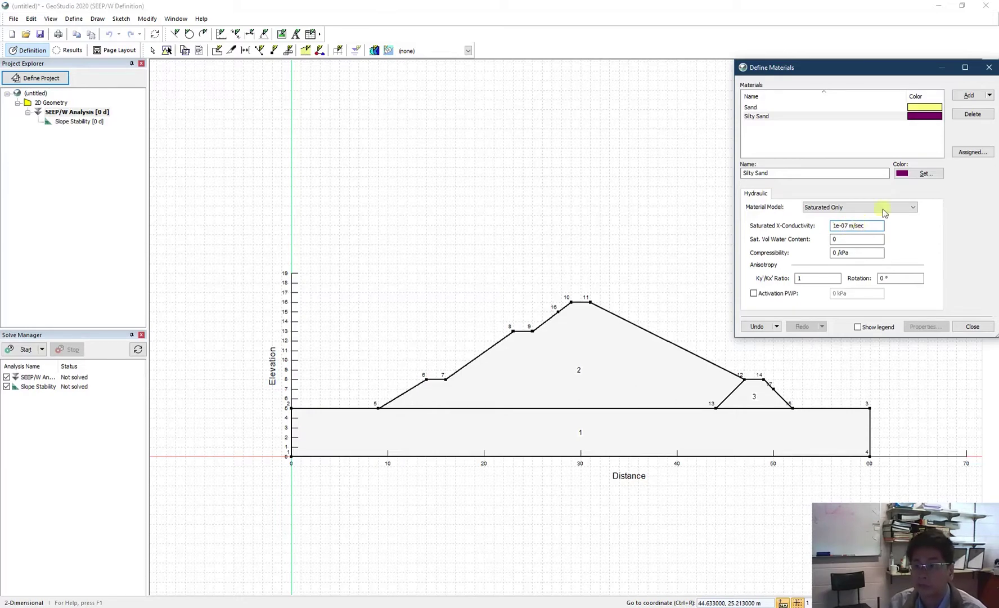
# Add a third material named Gravel and set its colour to very pale green
pyautogui.click(968, 96)
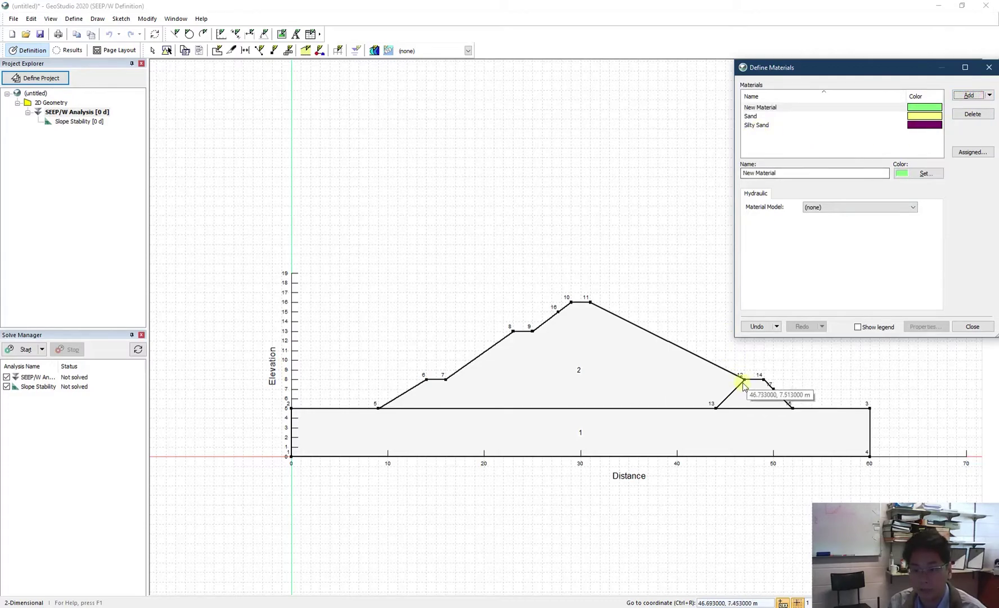
pyautogui.doubleClick(791, 174)
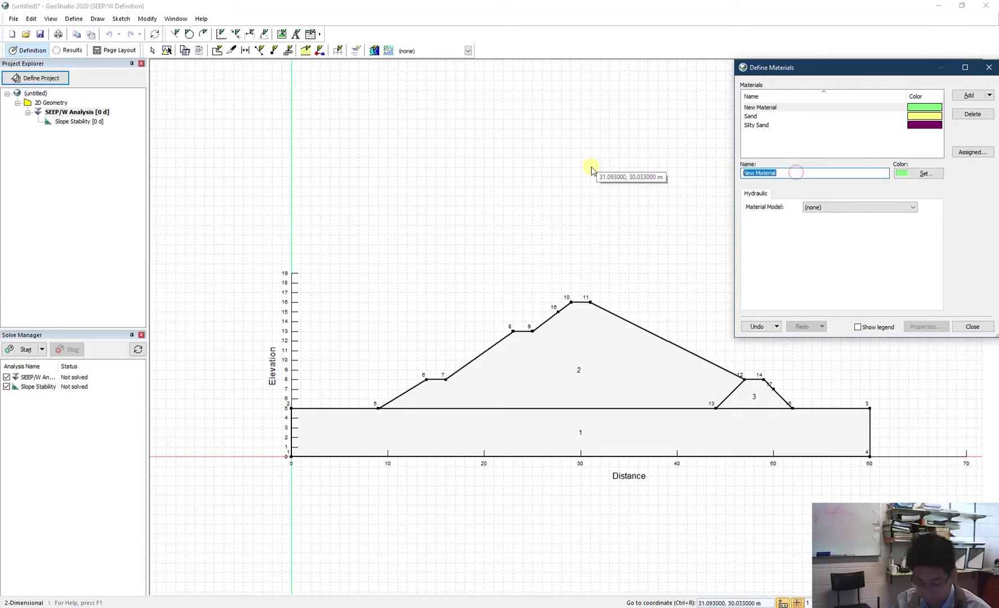
pyautogui.write('Gravel')
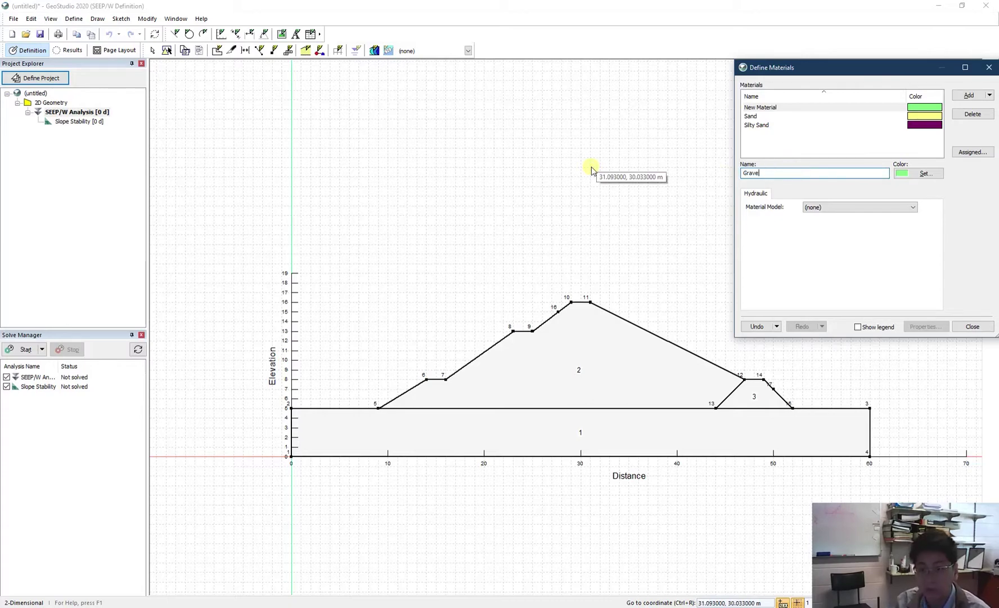
pyautogui.click(923, 174)
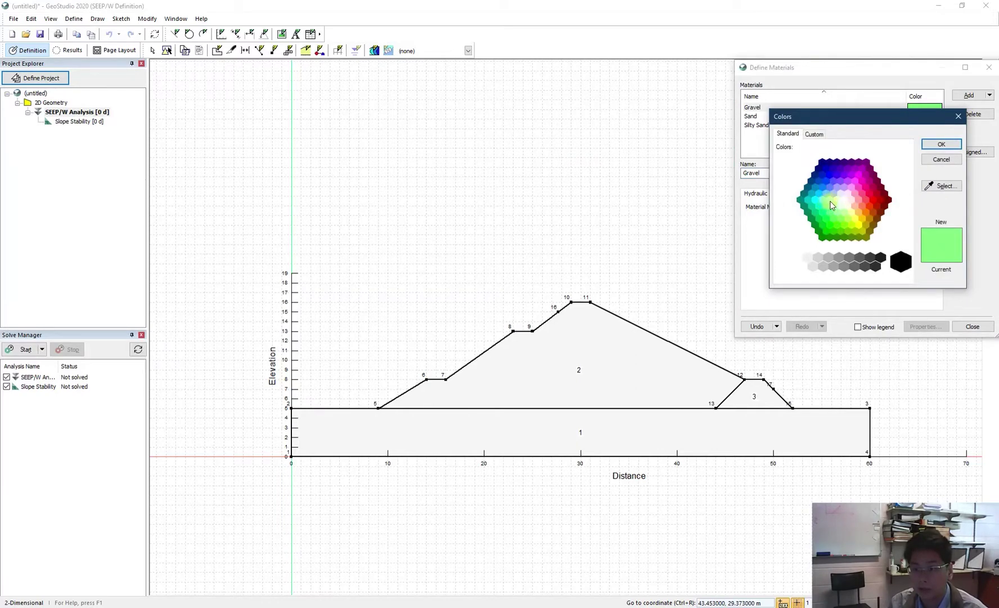
pyautogui.click(829, 200)
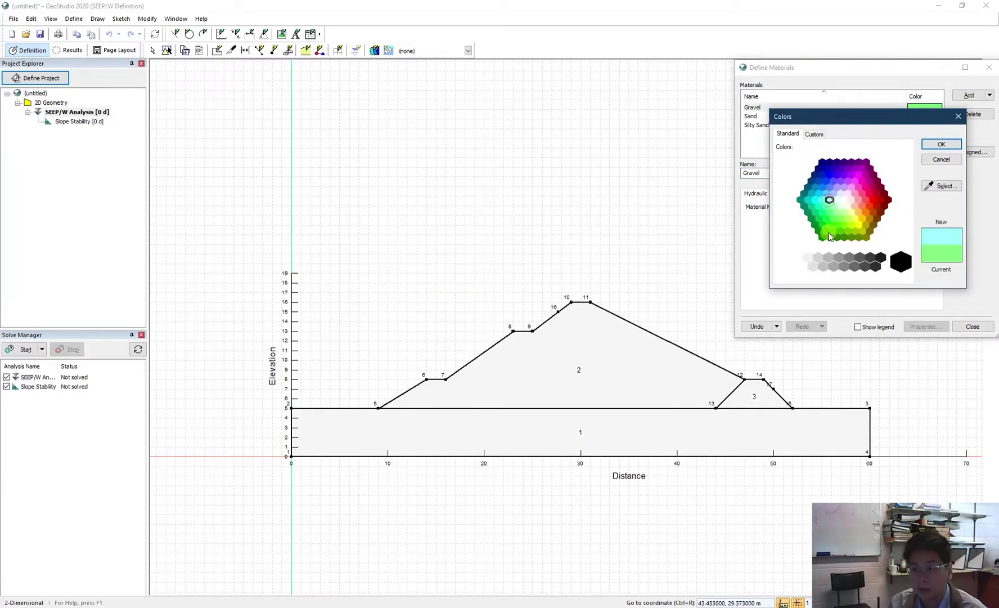
pyautogui.click(839, 208)
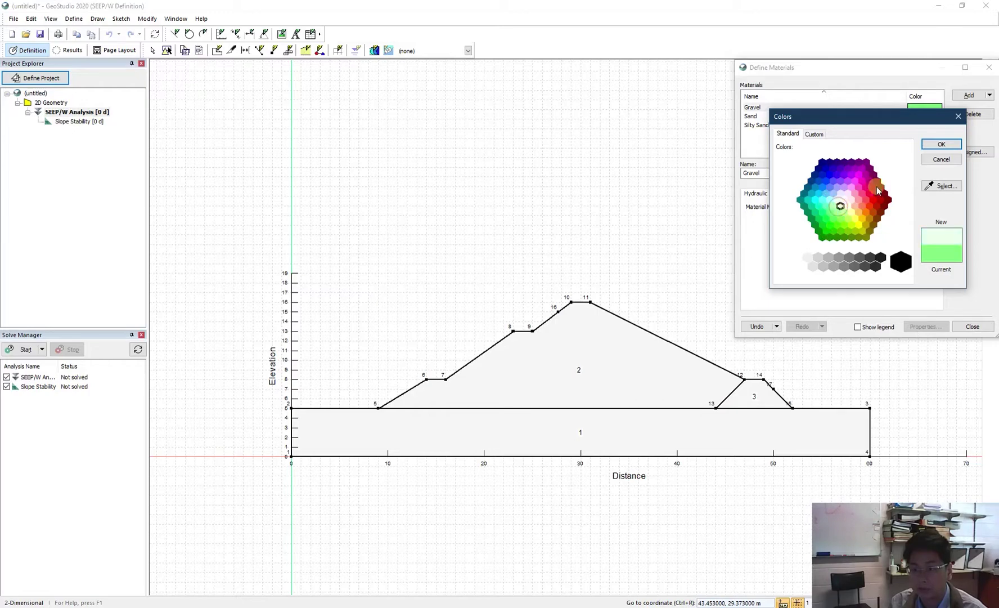
pyautogui.click(939, 146)
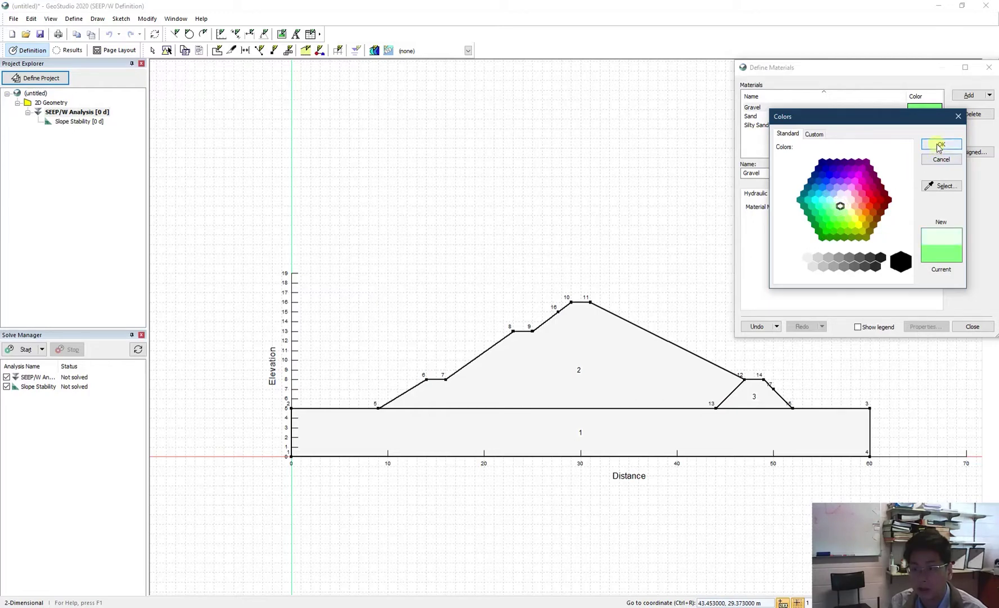
pyautogui.click(939, 145)
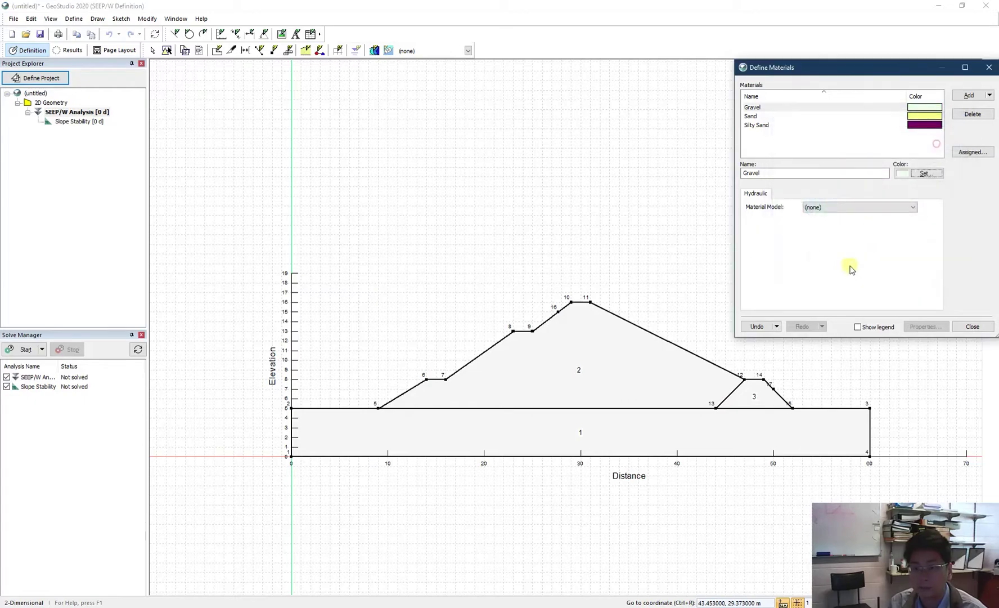
# Give Gravel the Saturated Only model with a saturated X-conductivity of 1e-3 m/sec and close the material definitions
pyautogui.click(844, 209)
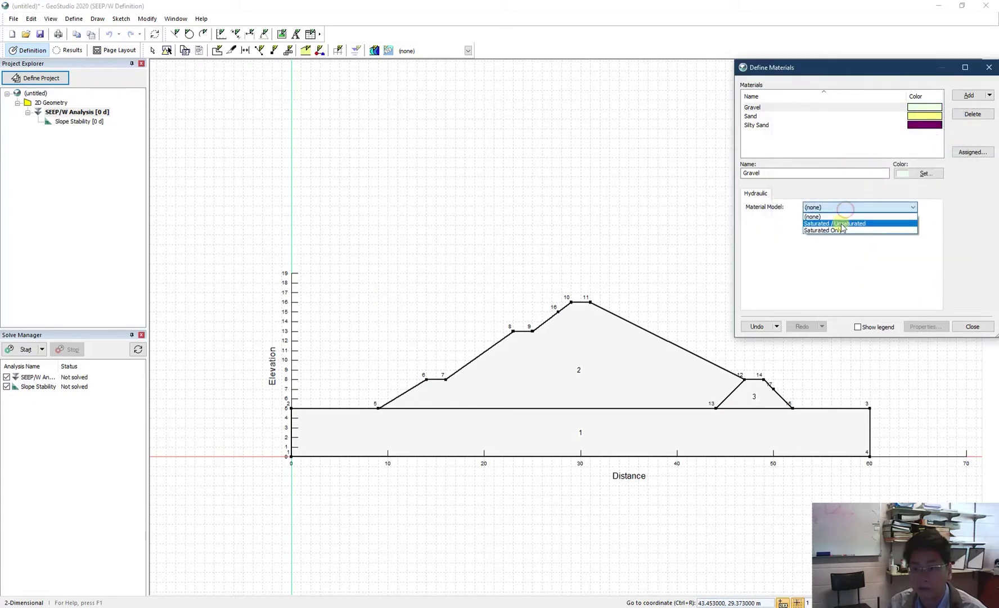
pyautogui.click(839, 228)
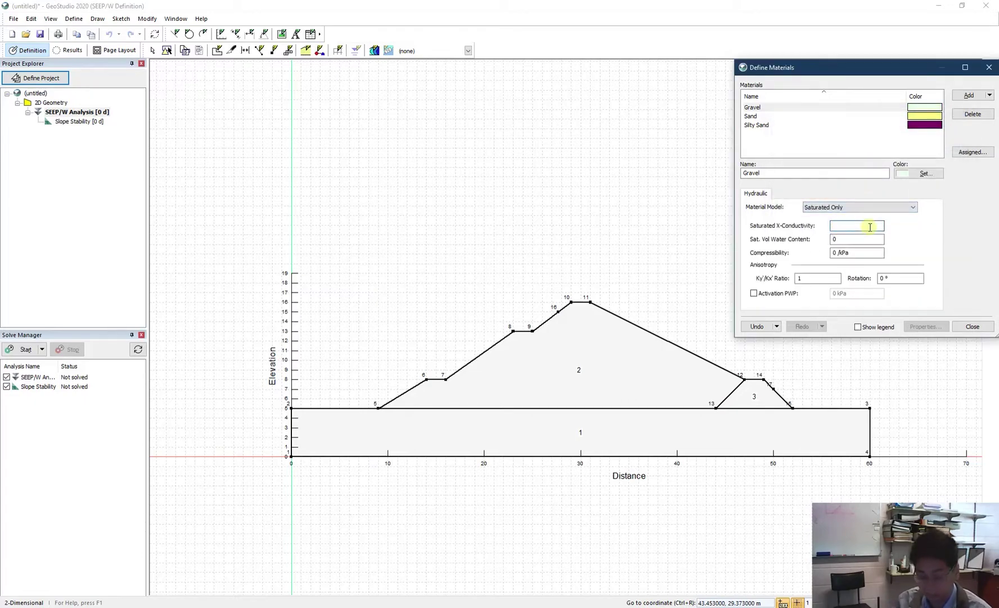
pyautogui.write('1e-3')
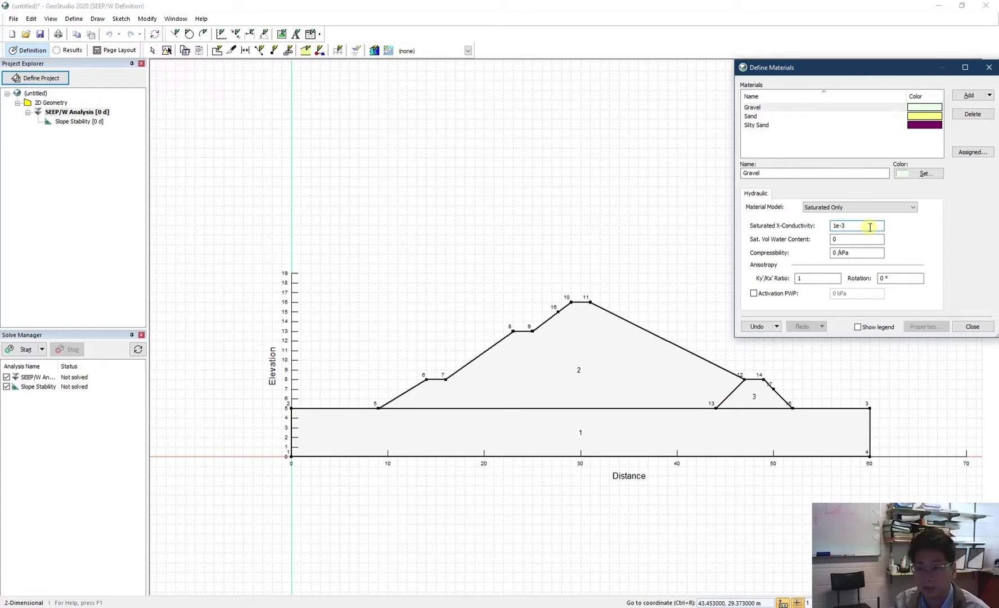
pyautogui.press('Return')
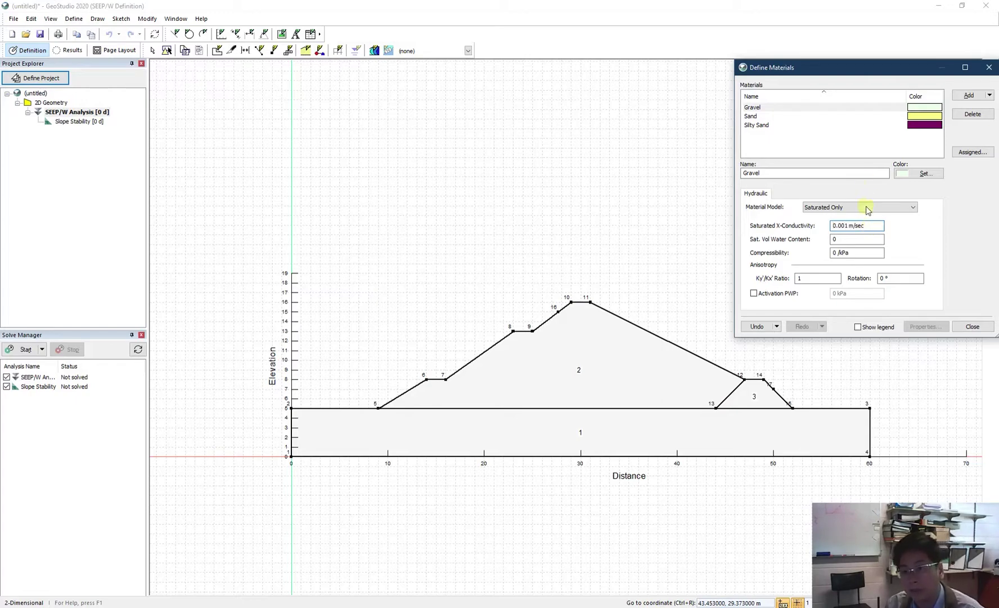
pyautogui.click(967, 327)
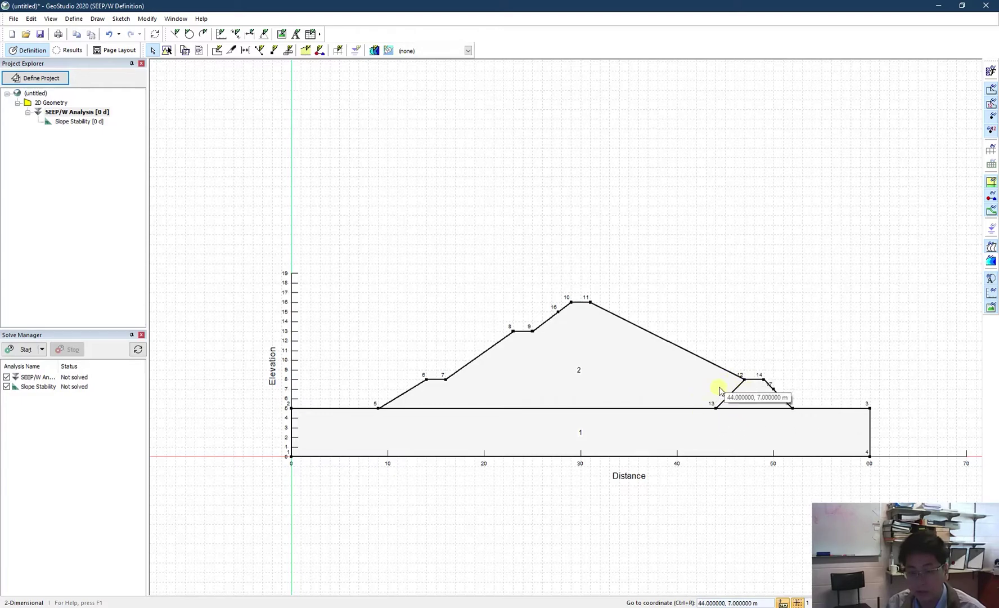
# Assign the Gravel material to the trapezoidal toe region of the dam
pyautogui.click(719, 390)
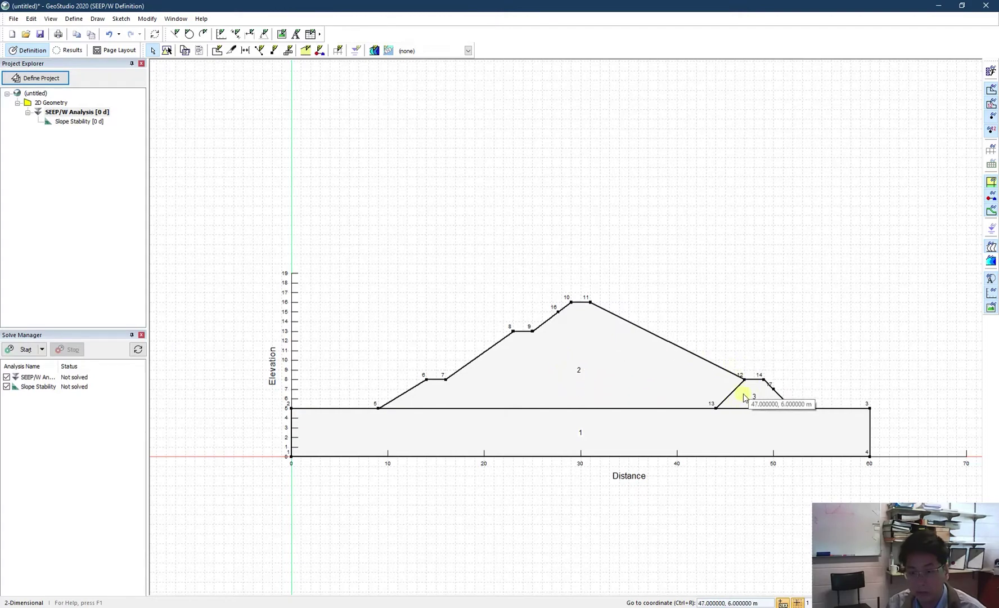
pyautogui.click(304, 55)
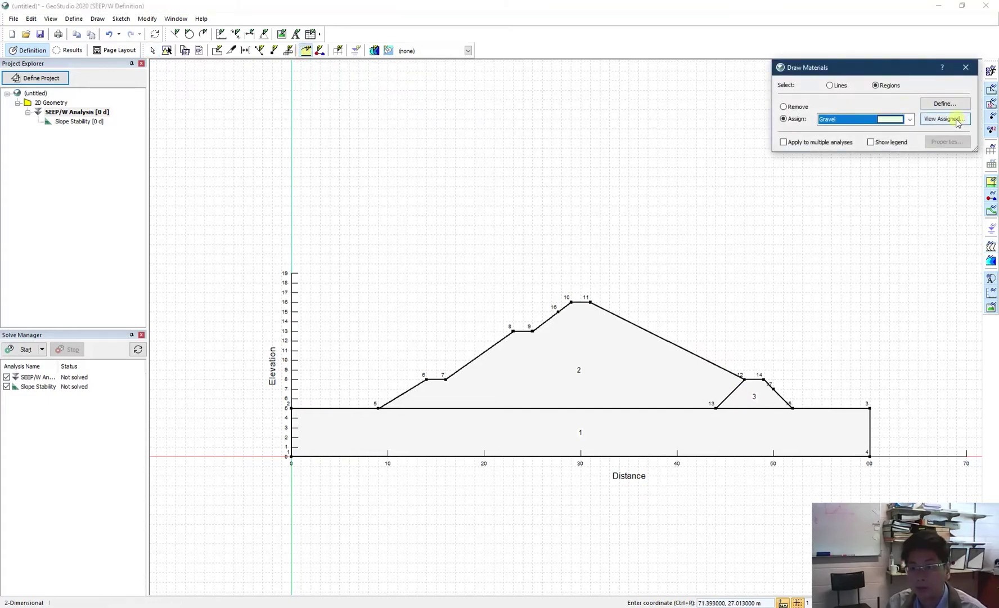
pyautogui.click(760, 386)
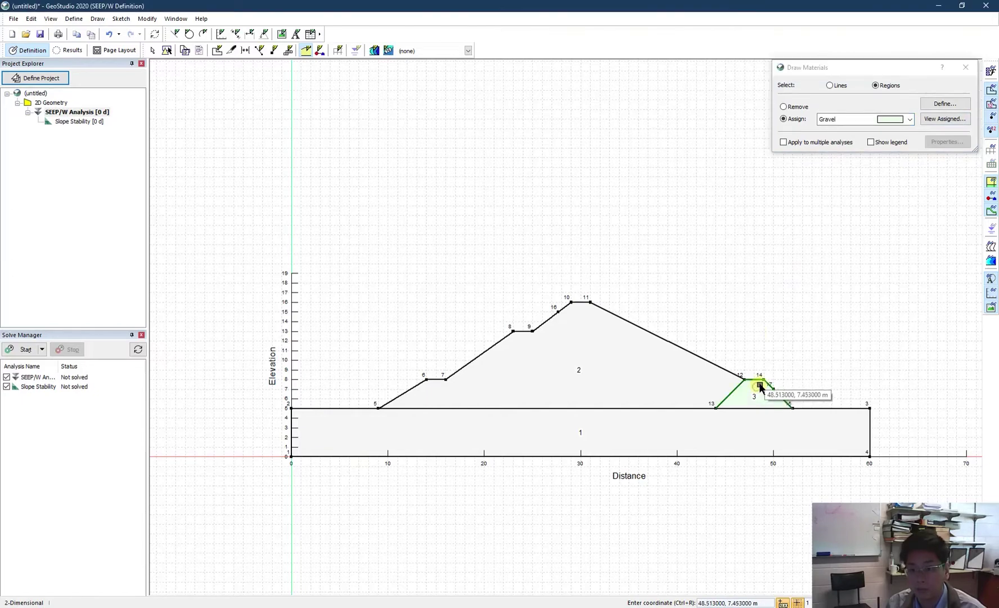
# Assign the Sand material to the rectangular foundation region beneath the dam
pyautogui.click(866, 117)
pyautogui.click(857, 136)
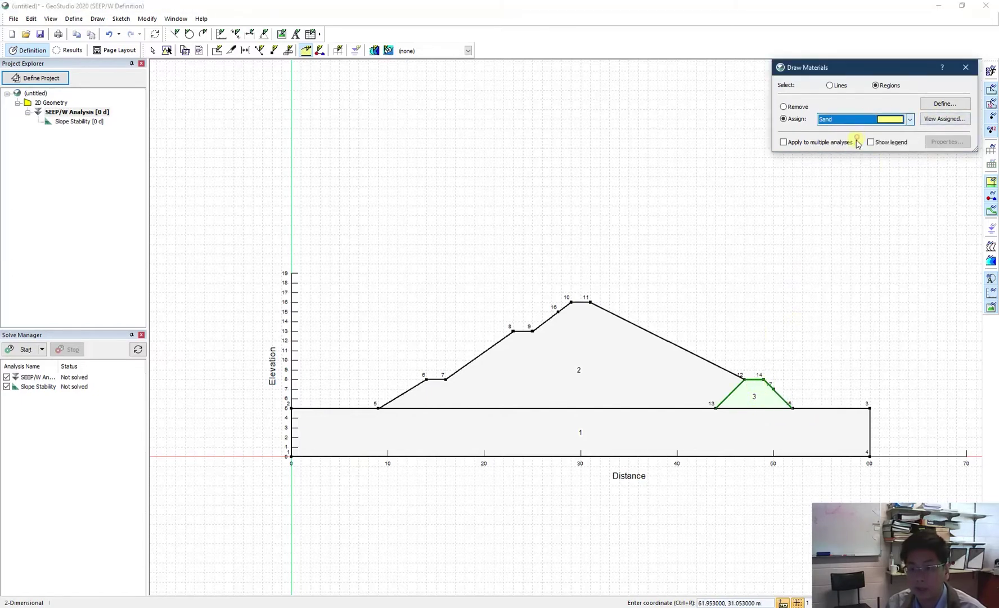
pyautogui.click(693, 421)
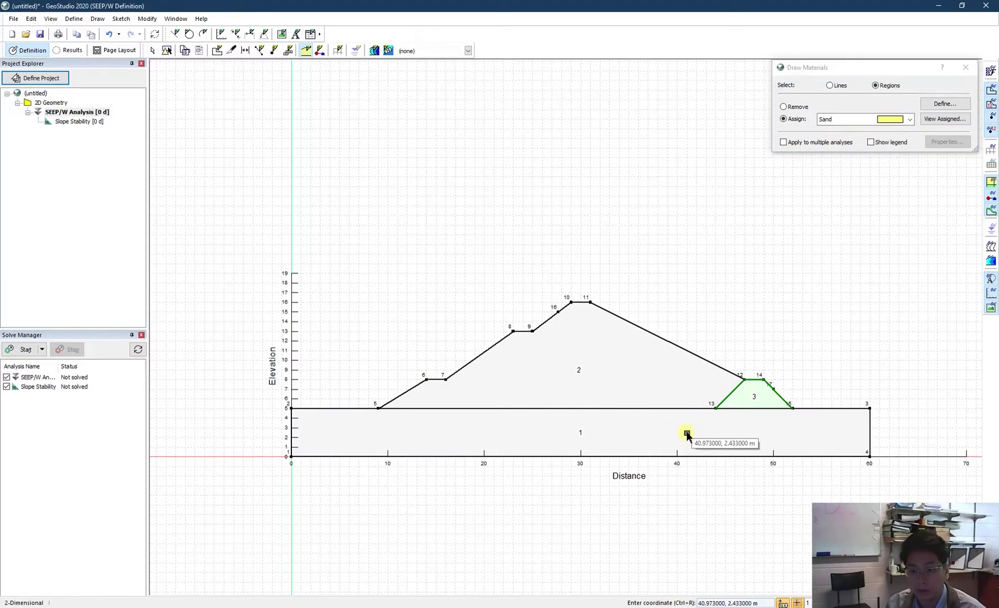
# Assign the Silty Sand material to the main dam body region and finish the material assignment
pyautogui.click(883, 116)
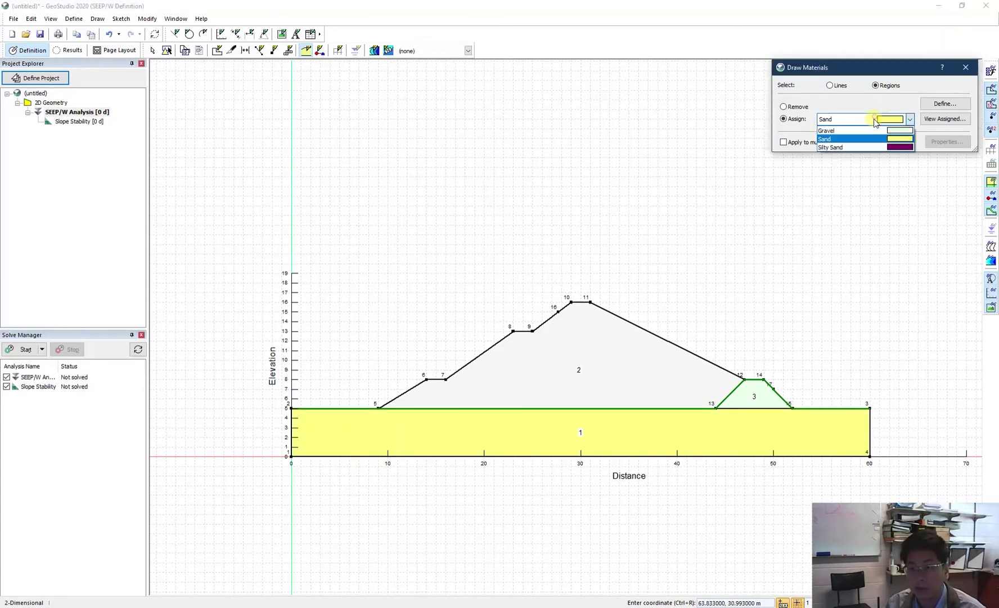
pyautogui.click(863, 147)
pyautogui.click(649, 372)
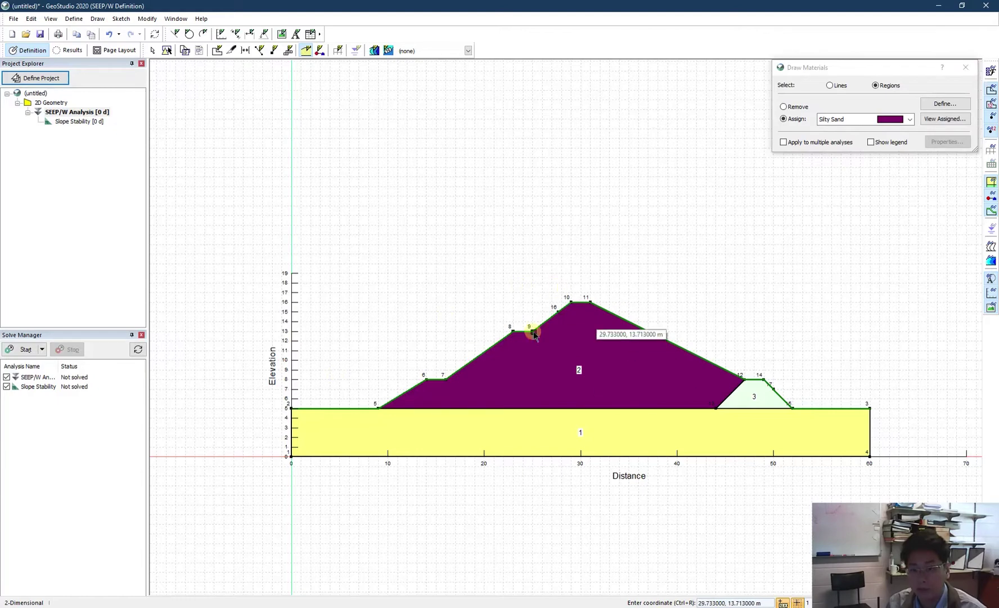
pyautogui.click(704, 404)
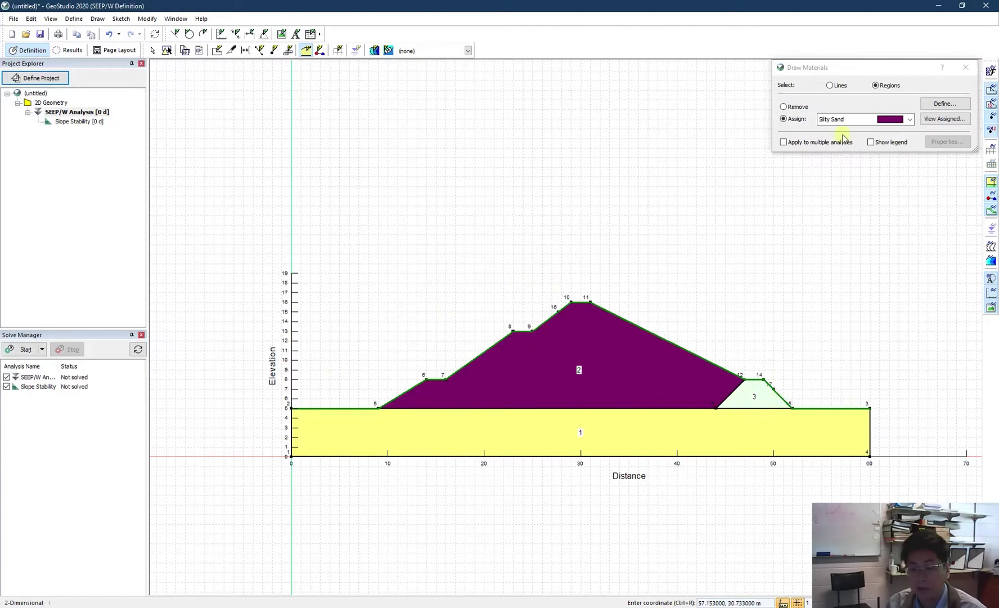
pyautogui.click(588, 402)
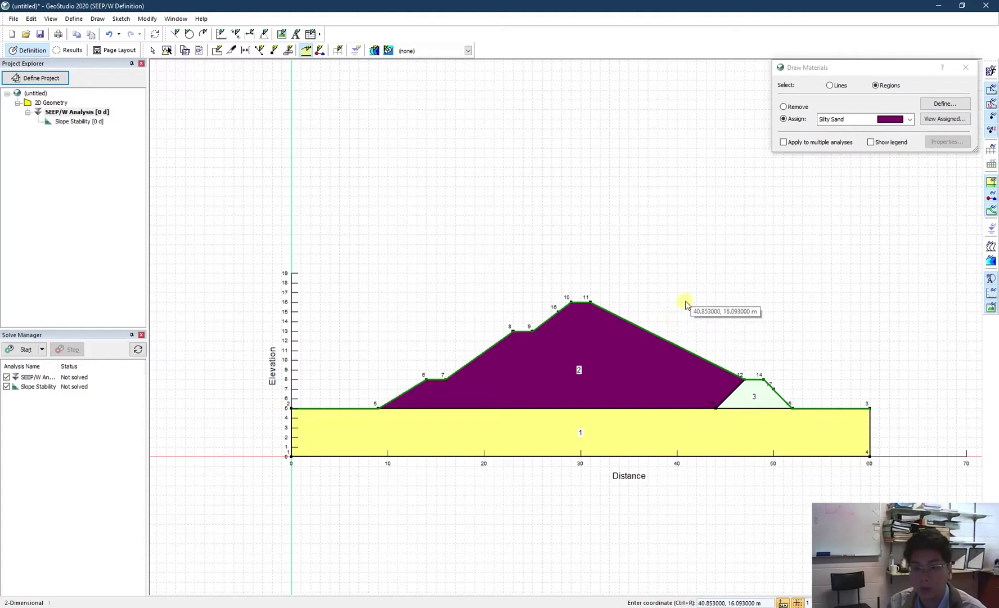
pyautogui.click(966, 67)
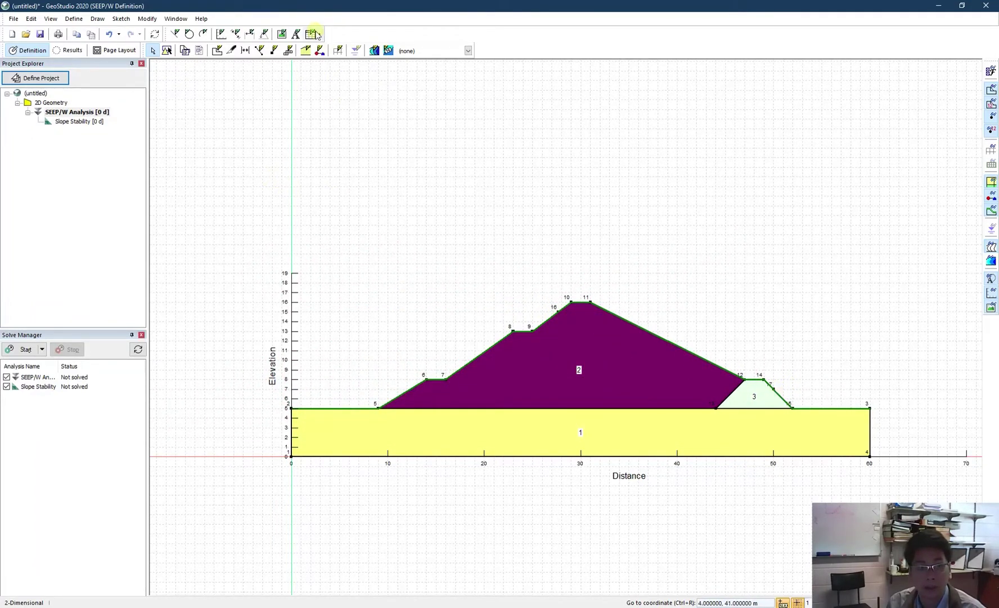
# Delete the default Drainage and Zero Pressure boundary conditions from the boundary condition definitions
pyautogui.click(70, 22)
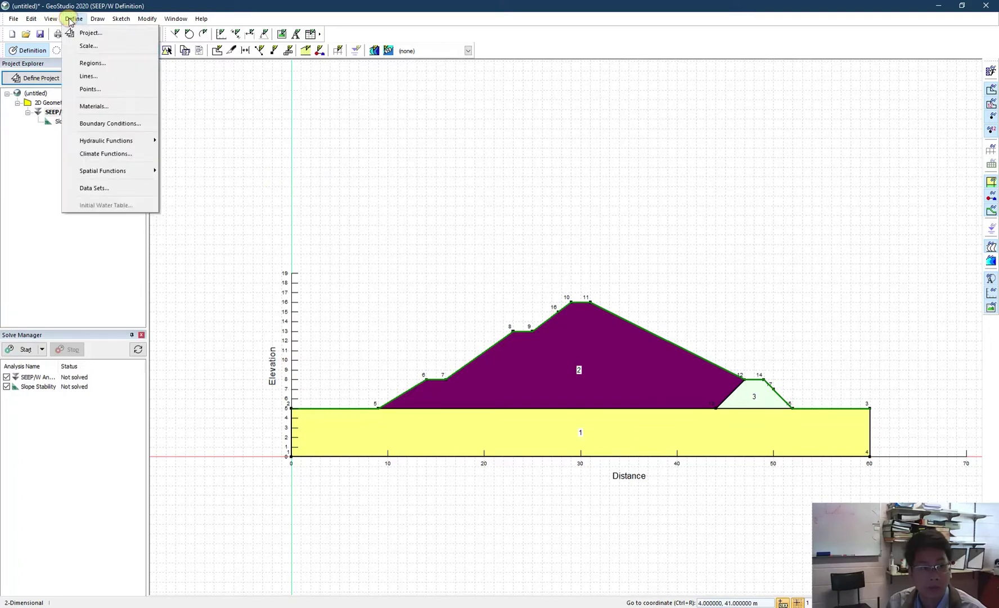
pyautogui.click(106, 123)
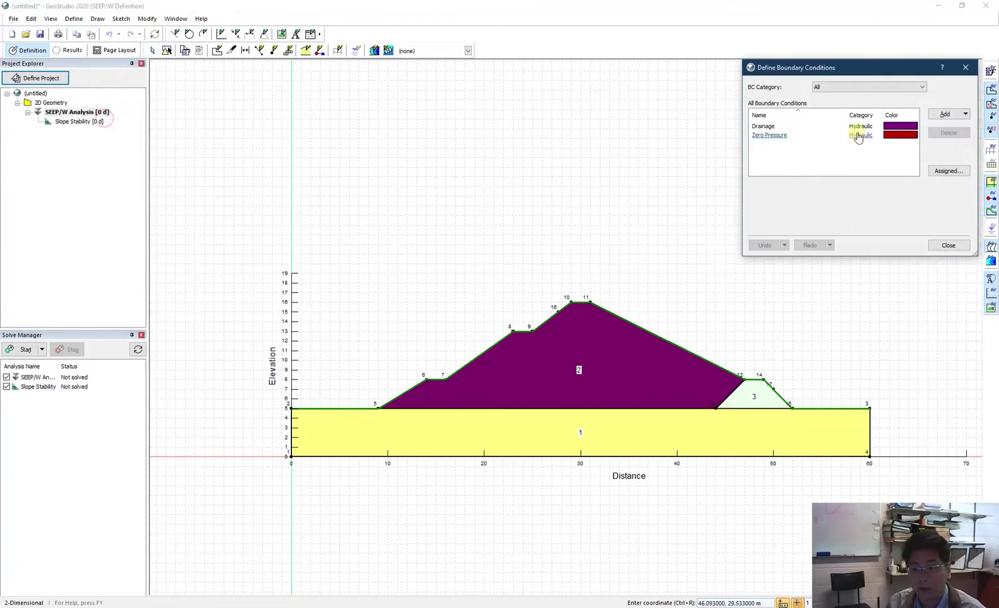
pyautogui.click(893, 128)
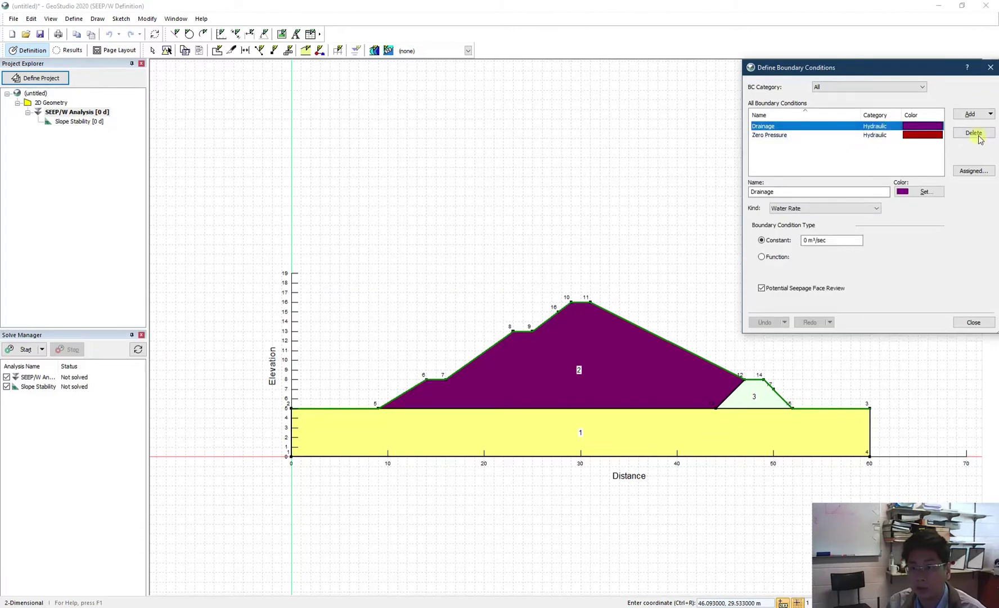
pyautogui.click(978, 137)
pyautogui.click(874, 127)
pyautogui.click(976, 134)
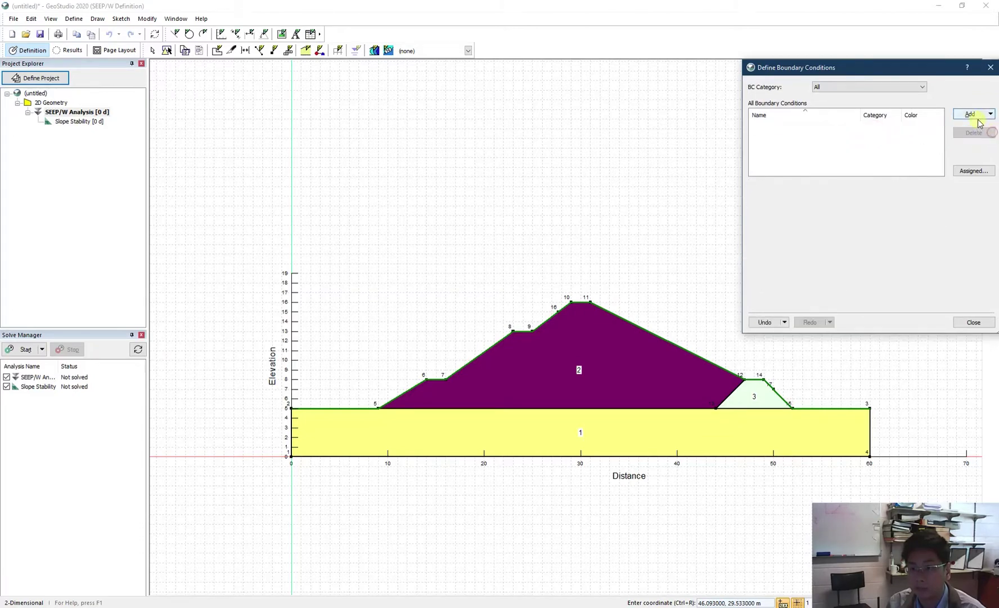
# Add a hydraulic boundary condition named Upstream with a constant Water Total Head of 28 m
pyautogui.click(977, 114)
pyautogui.click(933, 139)
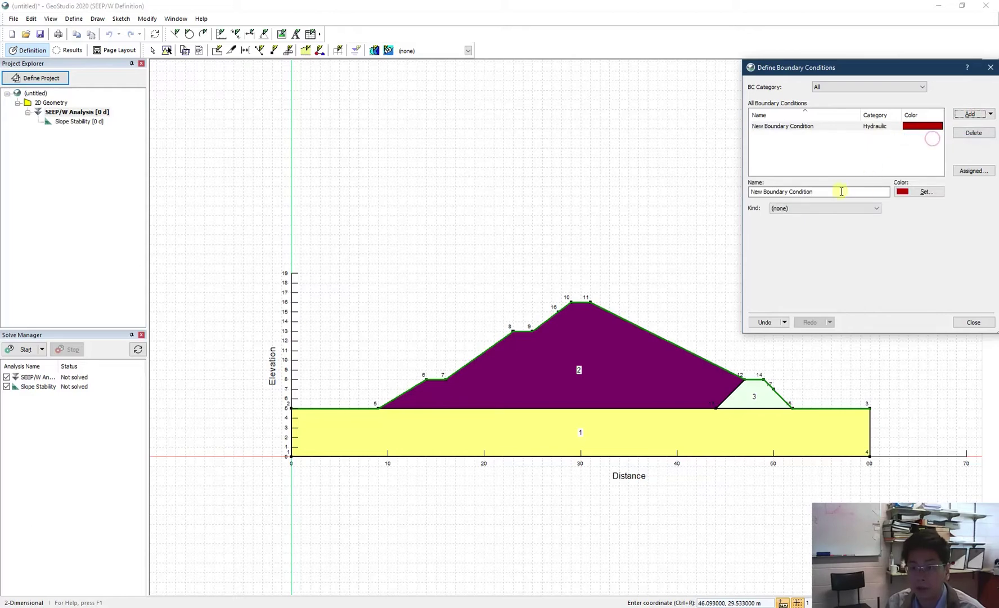
pyautogui.moveTo(841, 191); pyautogui.dragTo(575, 176)
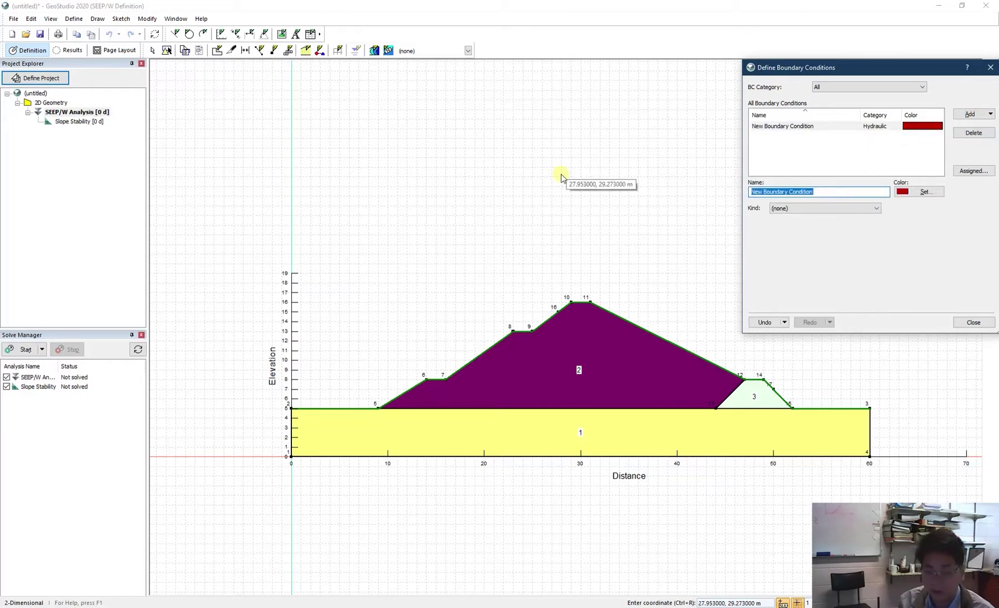
pyautogui.write('Upstream')
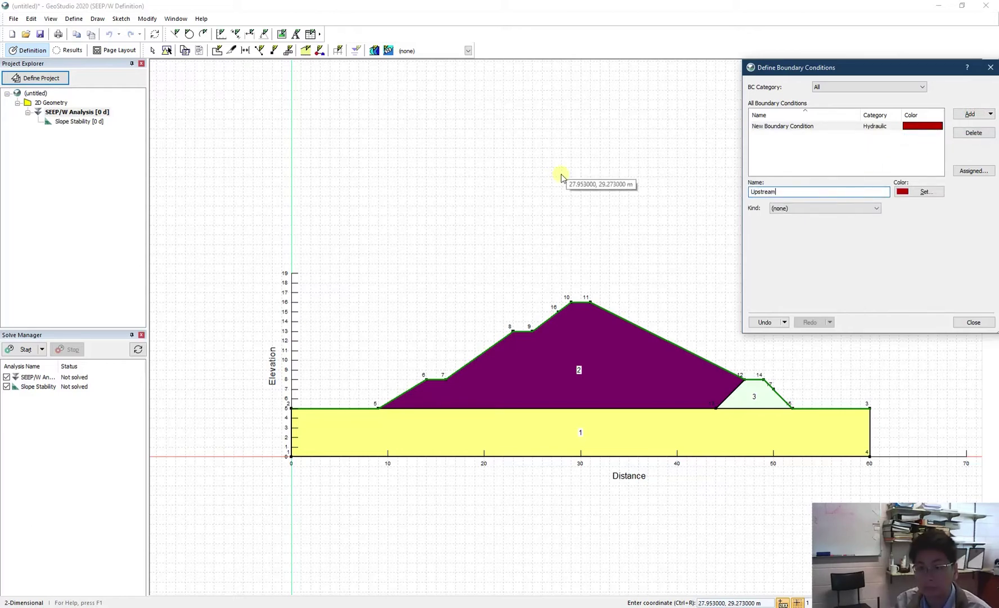
pyautogui.click(788, 210)
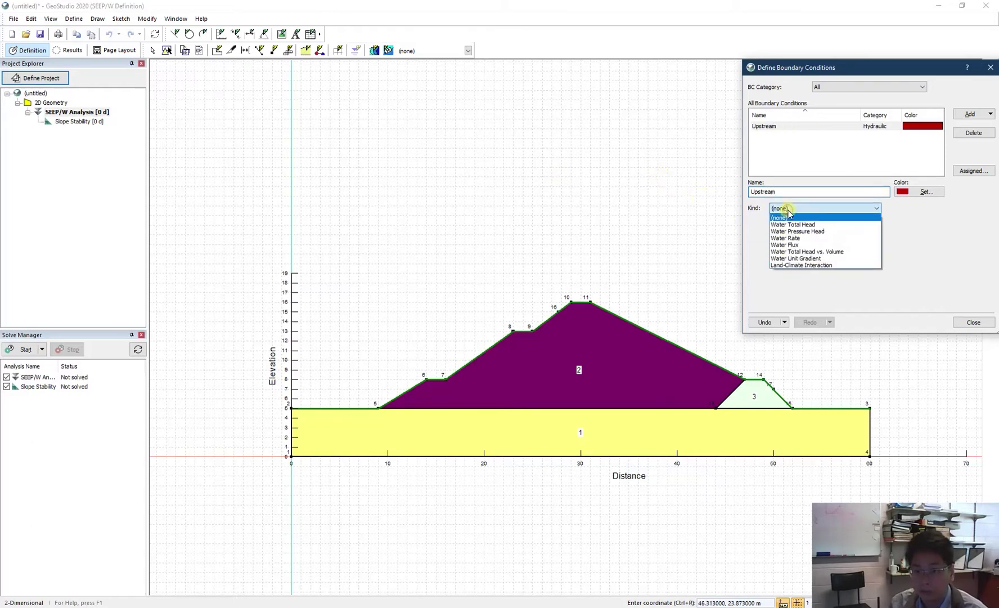
pyautogui.click(790, 224)
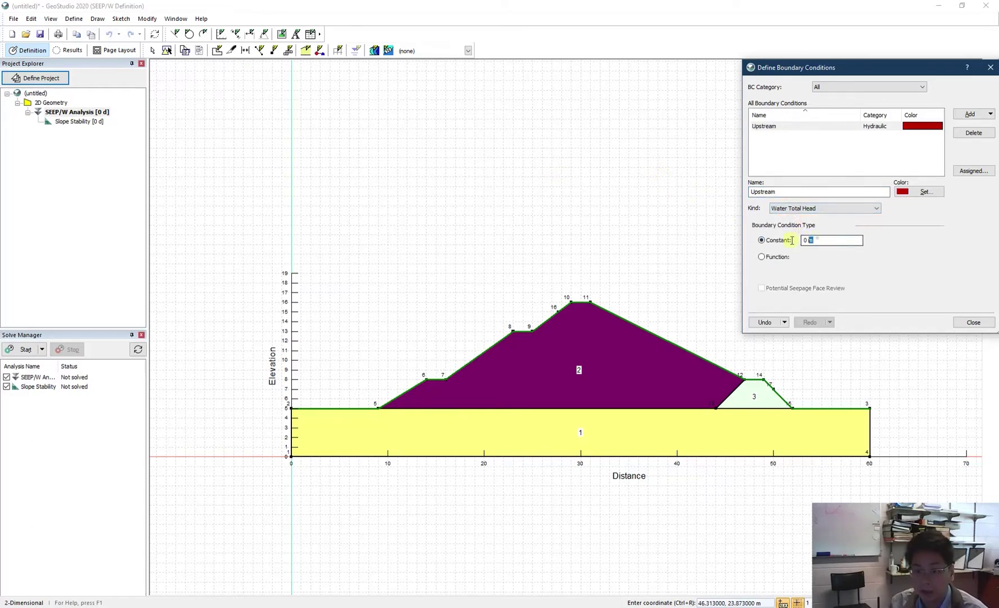
pyautogui.moveTo(793, 240); pyautogui.dragTo(787, 241)
pyautogui.write('28')
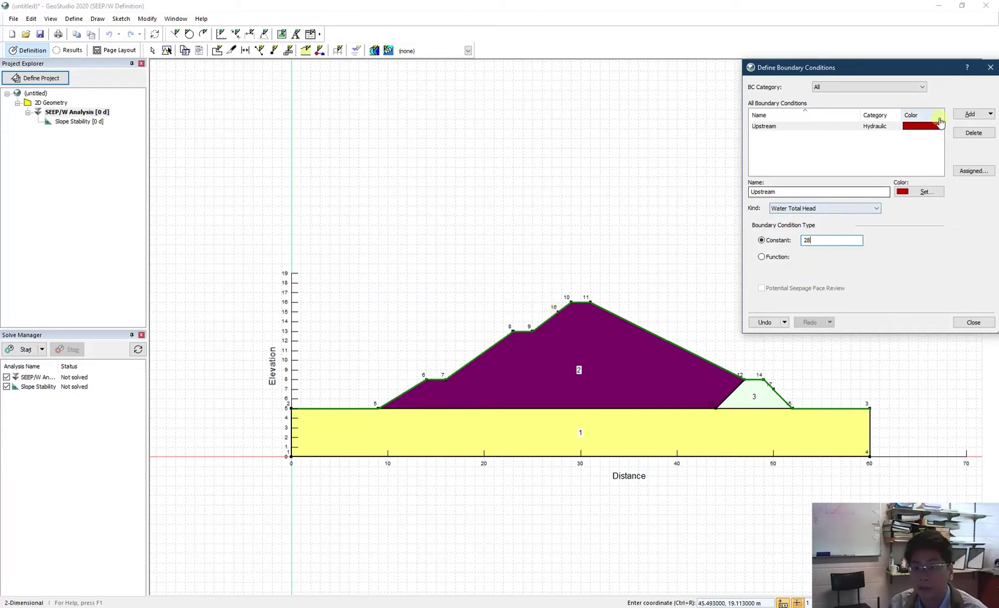
# Add a second hydraulic boundary condition and set the colour of the Upstream condition to blue
pyautogui.click(970, 114)
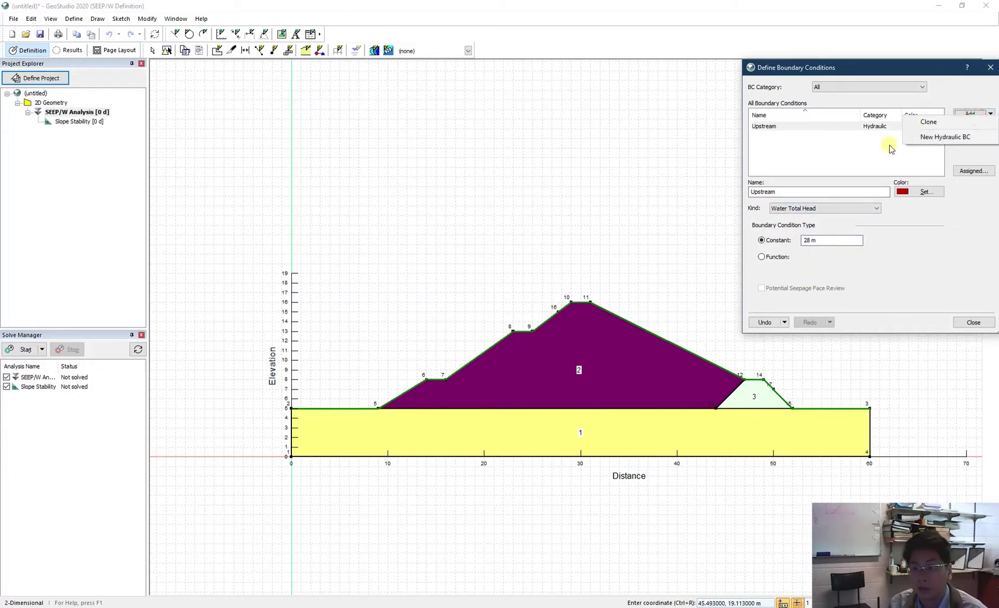
pyautogui.click(912, 136)
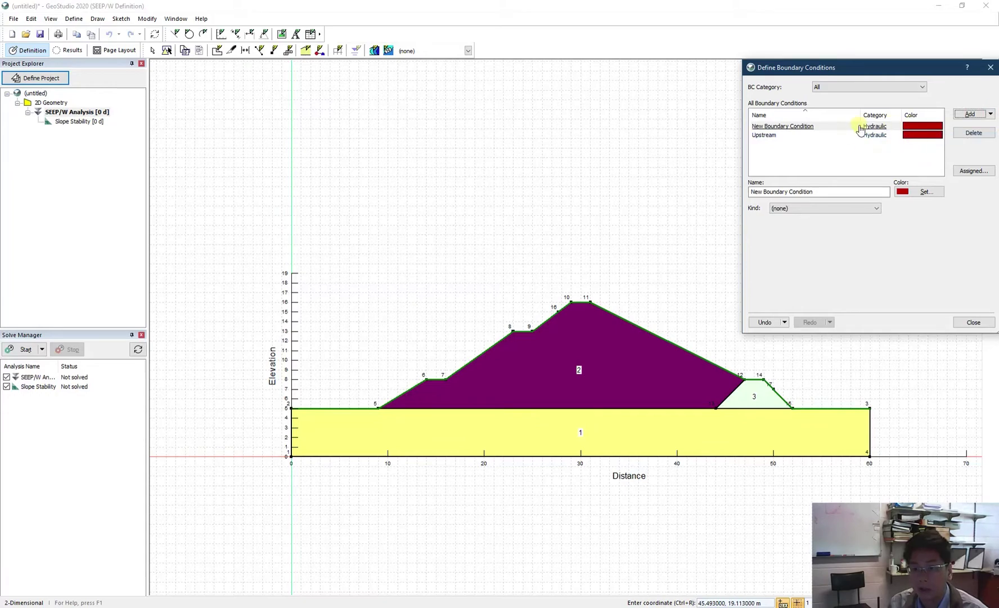
pyautogui.click(911, 136)
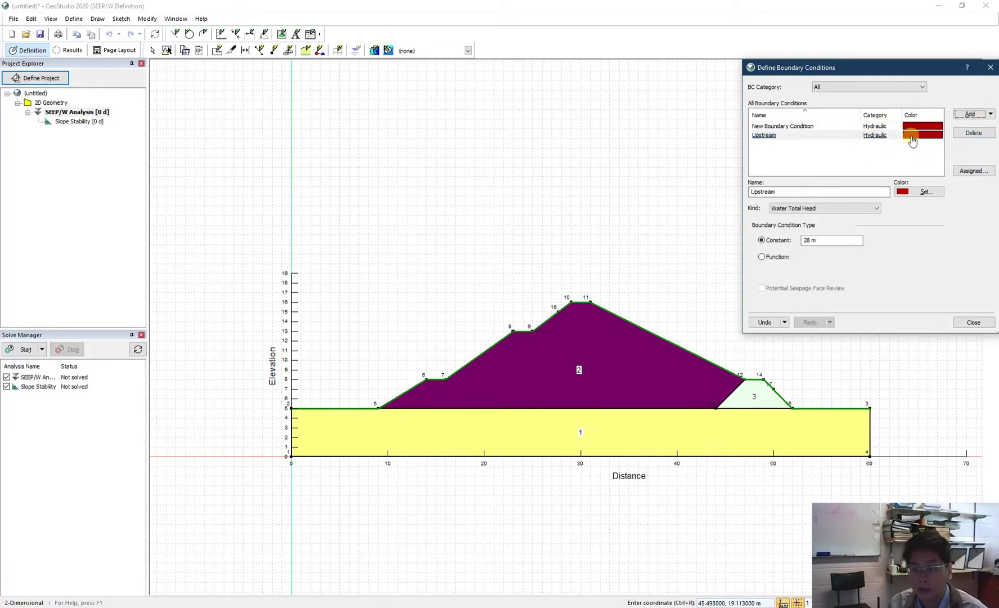
pyautogui.click(903, 194)
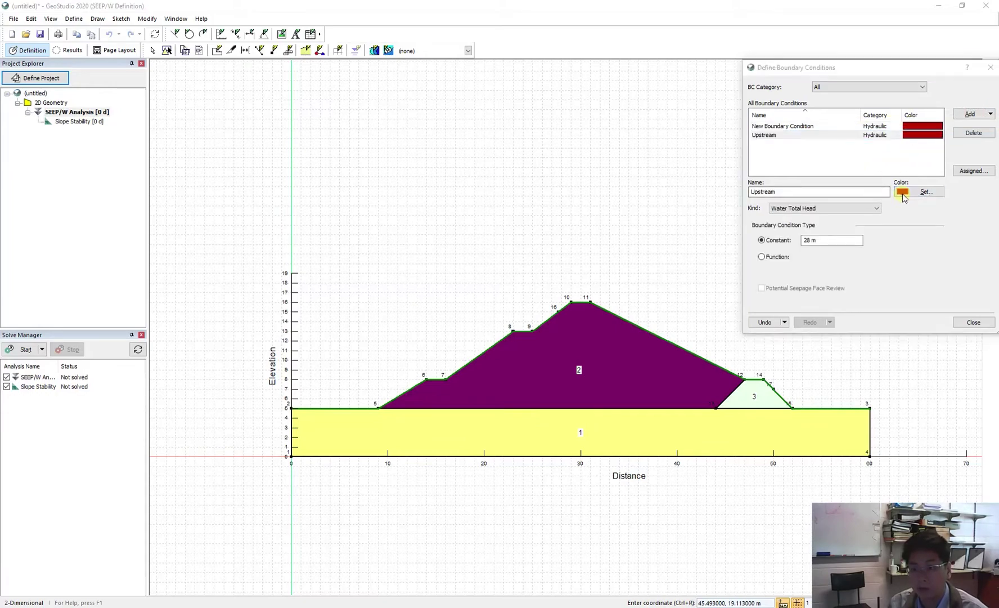
pyautogui.click(834, 172)
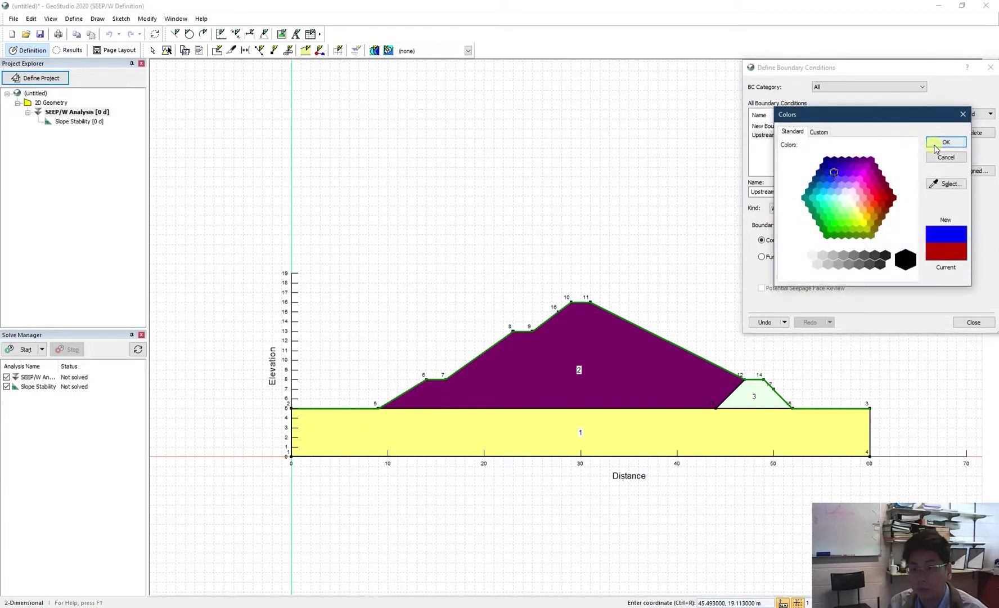
pyautogui.click(946, 142)
pyautogui.click(815, 193)
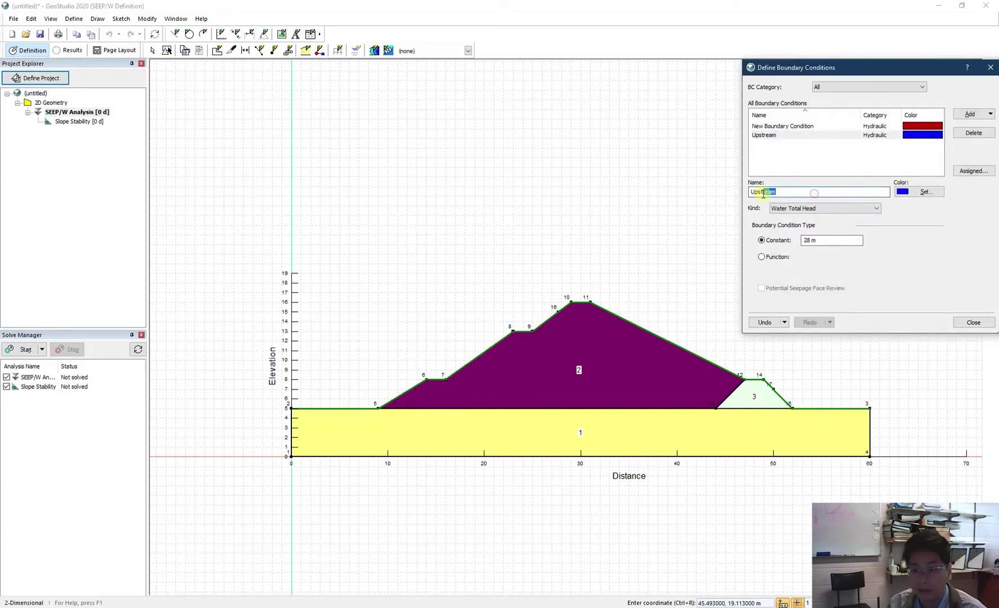
# Name the new boundary condition Downstream, give it a constant Water Total Head of 7 m, and close the boundary condition definitions
pyautogui.click(790, 127)
pyautogui.moveTo(821, 188); pyautogui.dragTo(599, 191)
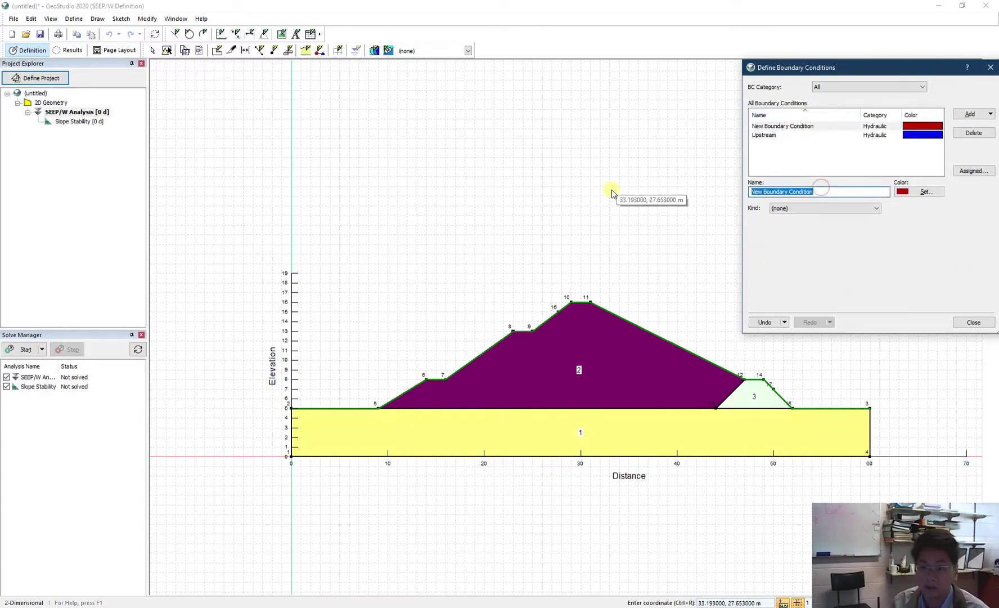
pyautogui.write('Downstream')
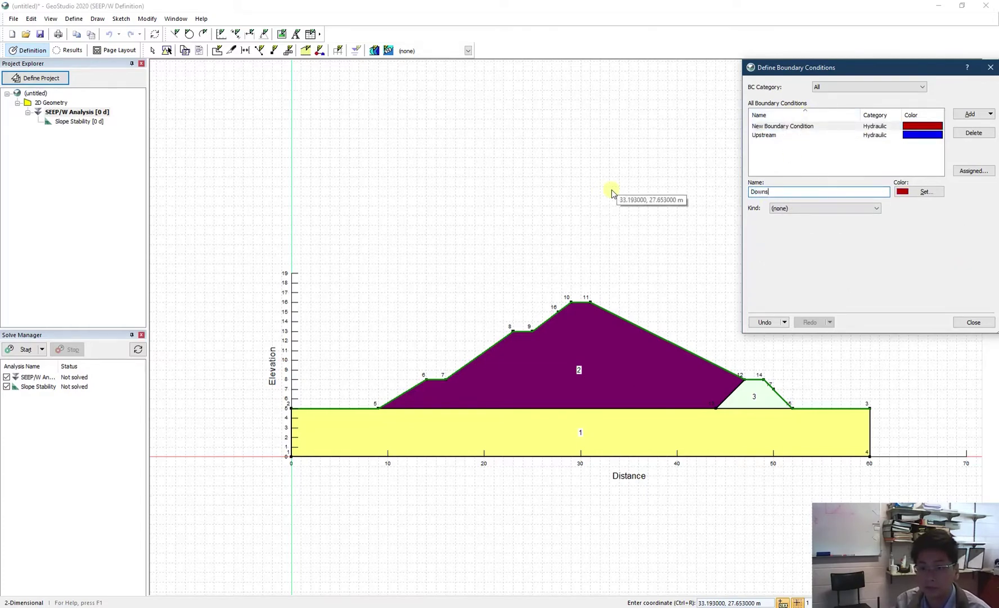
pyautogui.click(818, 208)
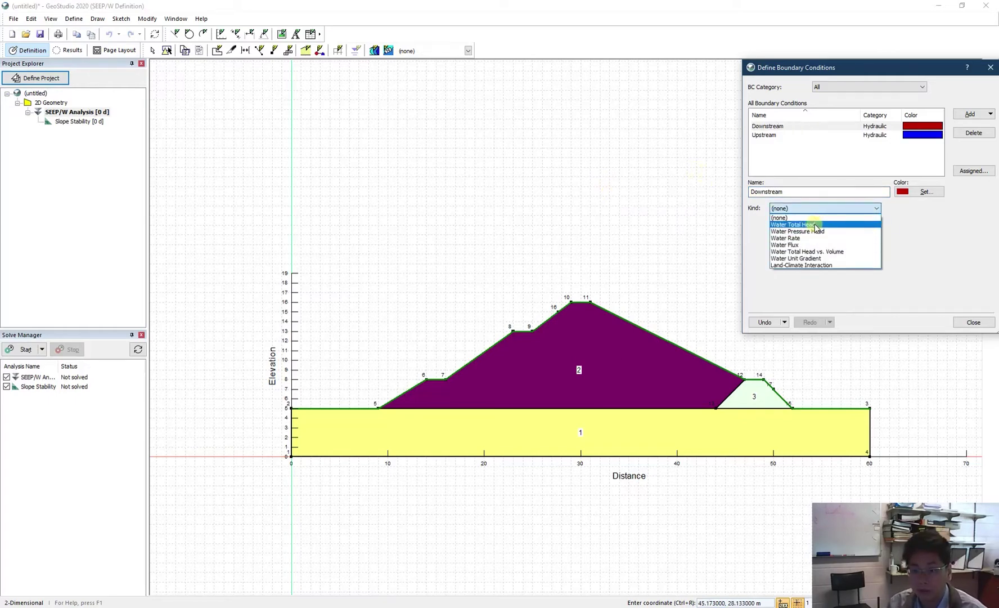
pyautogui.click(816, 225)
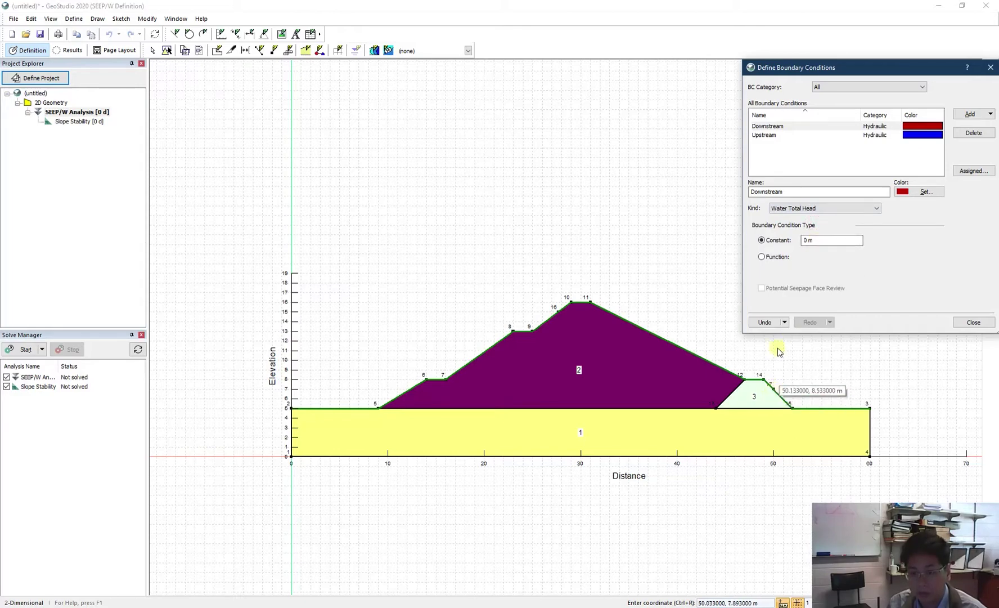
pyautogui.doubleClick(818, 240)
pyautogui.write('7')
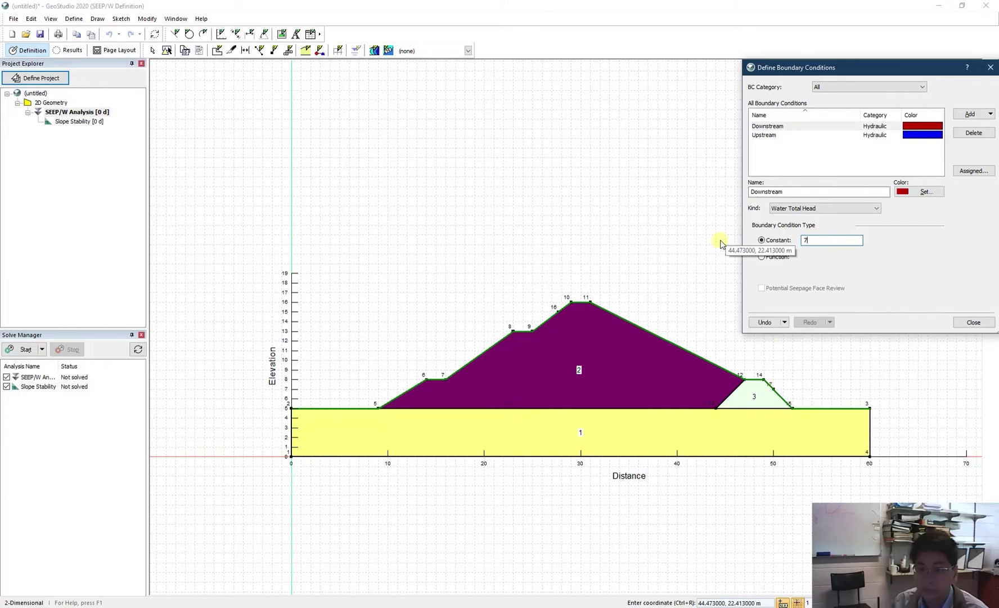
pyautogui.click(837, 192)
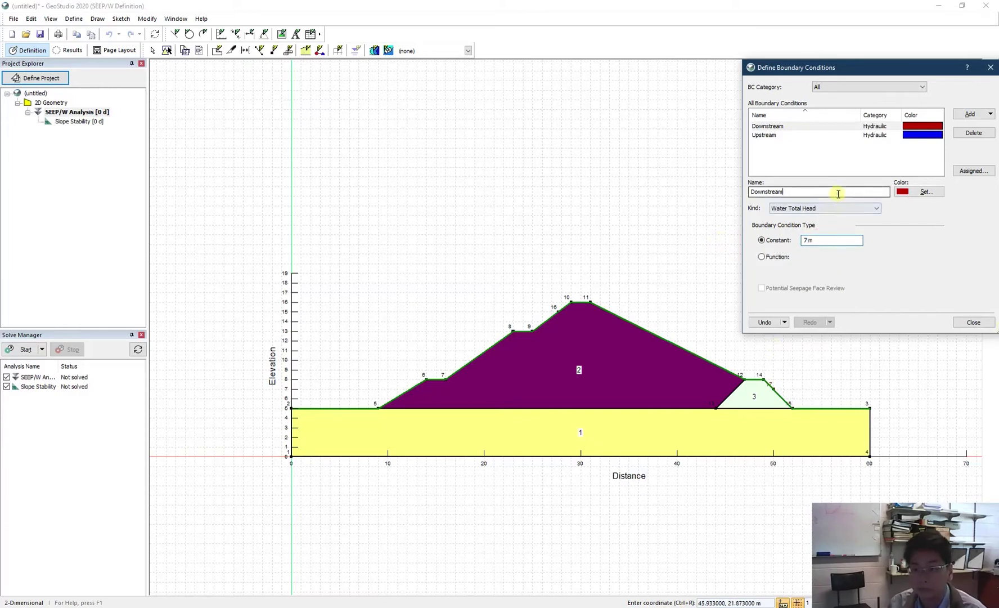
pyautogui.click(970, 323)
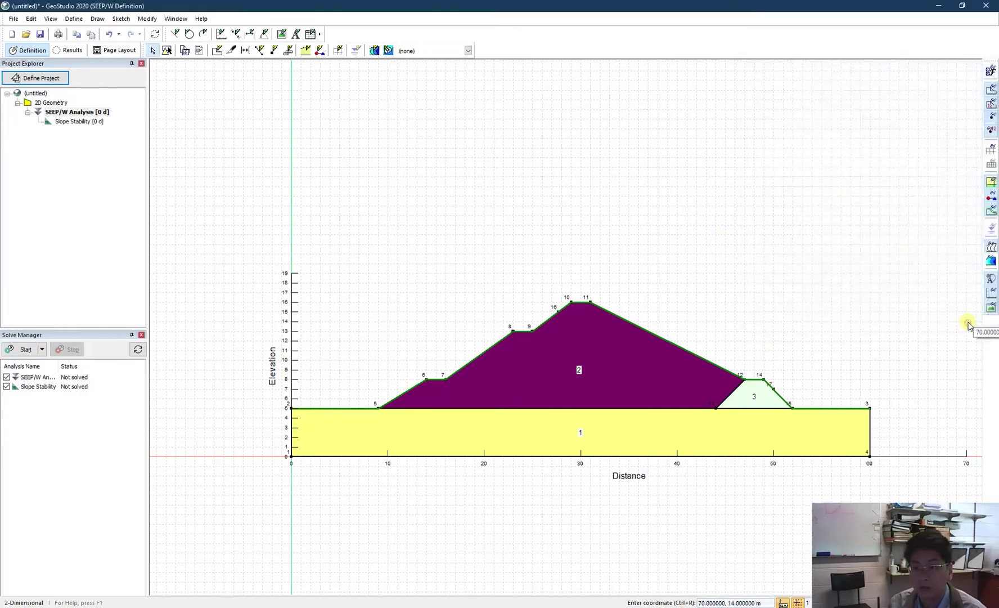
# Assign the Upstream boundary condition to the ground line left of the dam and the upstream face lines up to point 16
pyautogui.click(319, 51)
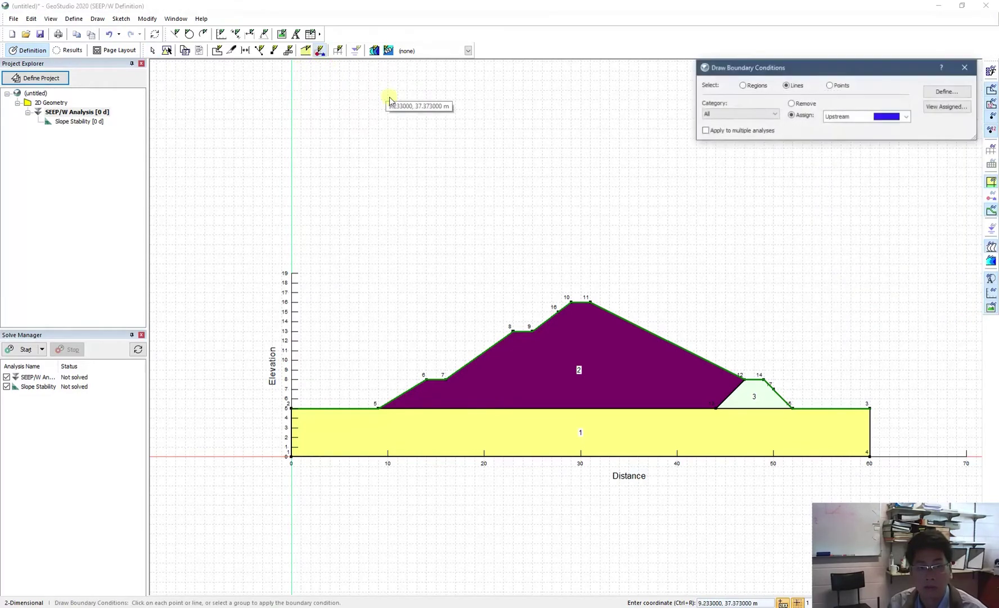
pyautogui.click(327, 407)
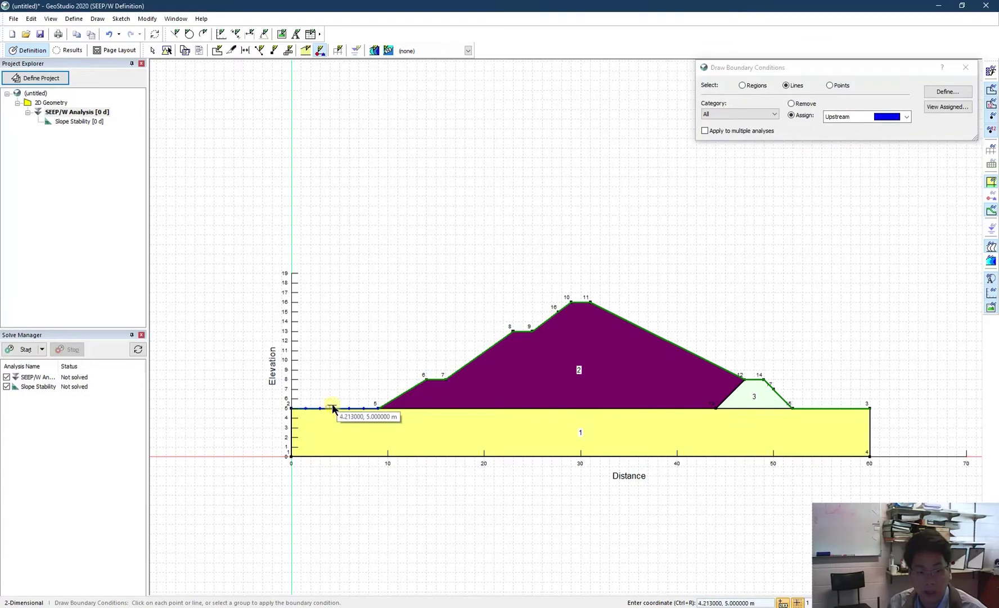
pyautogui.click(400, 393)
pyautogui.click(435, 379)
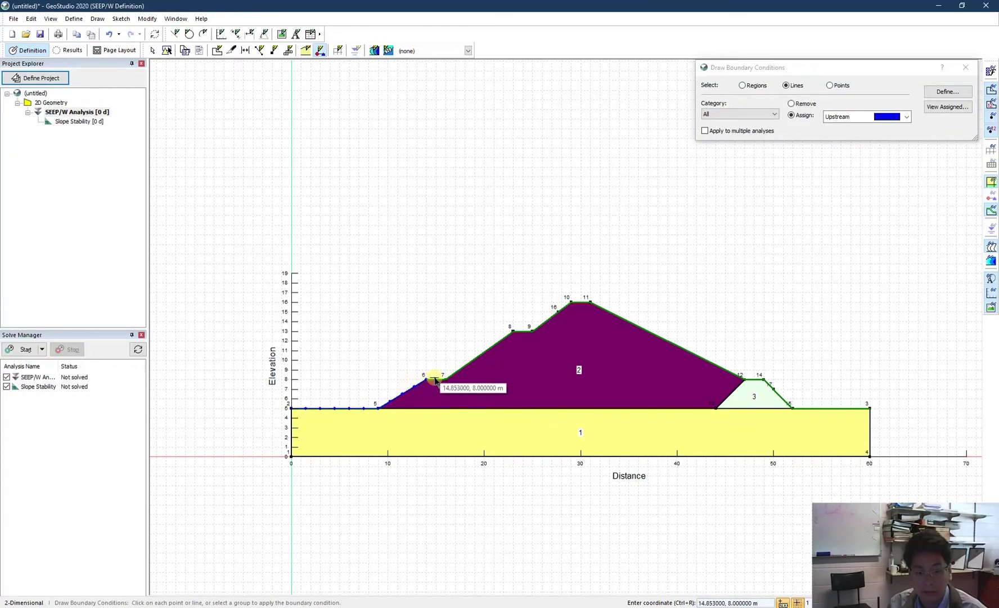
pyautogui.click(469, 360)
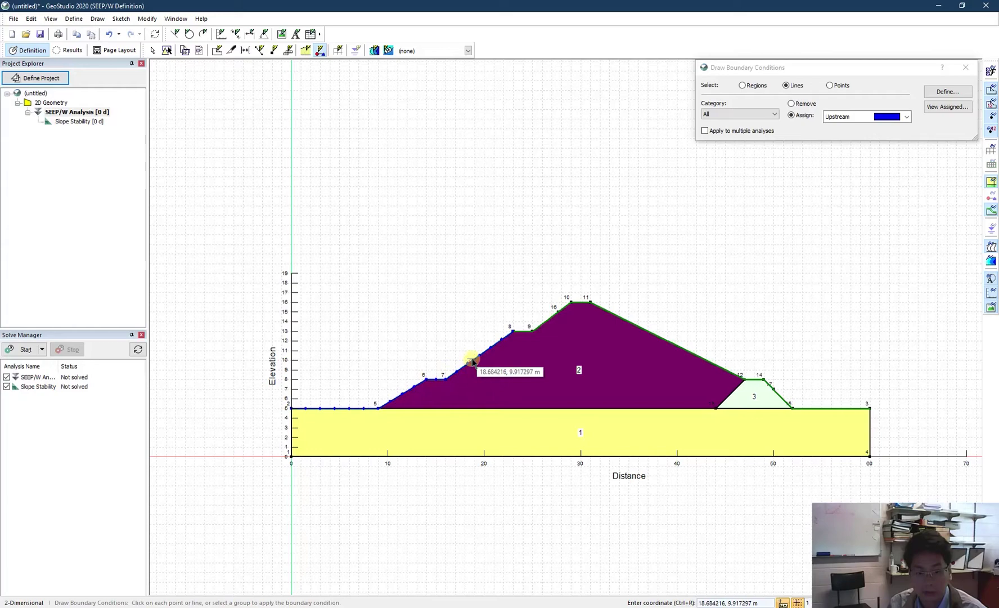
pyautogui.click(521, 333)
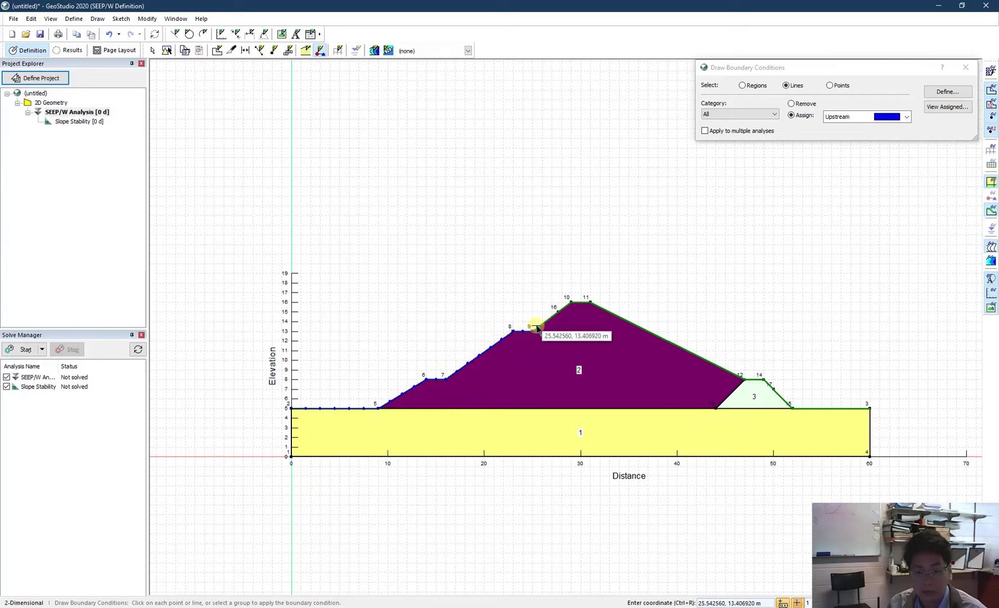
pyautogui.click(536, 326)
# Assign the Downstream boundary condition to the toe slope below point 17 and the ground line right of the dam, and finish assigning boundaries
pyautogui.click(883, 116)
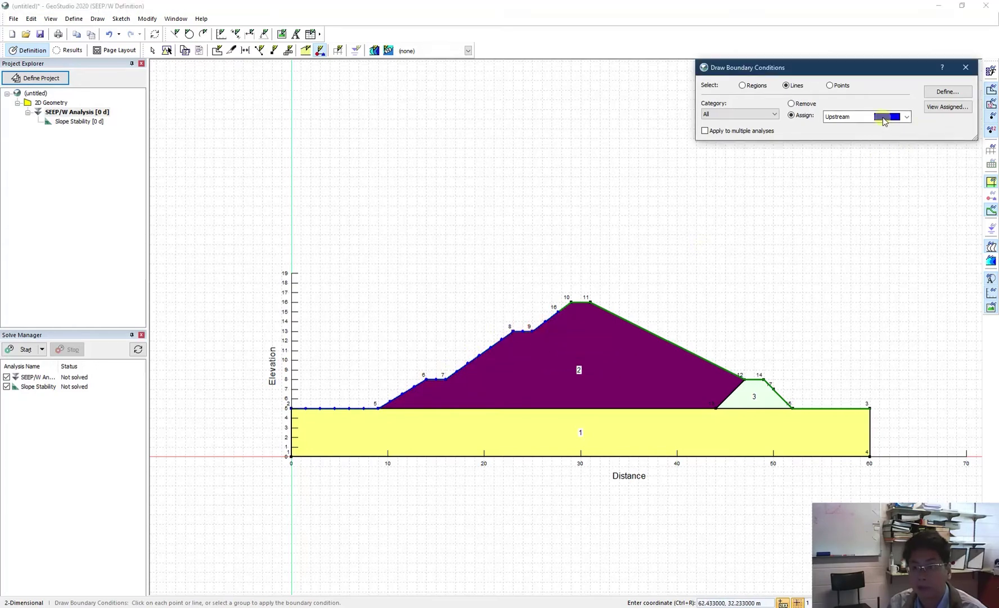
pyautogui.click(862, 135)
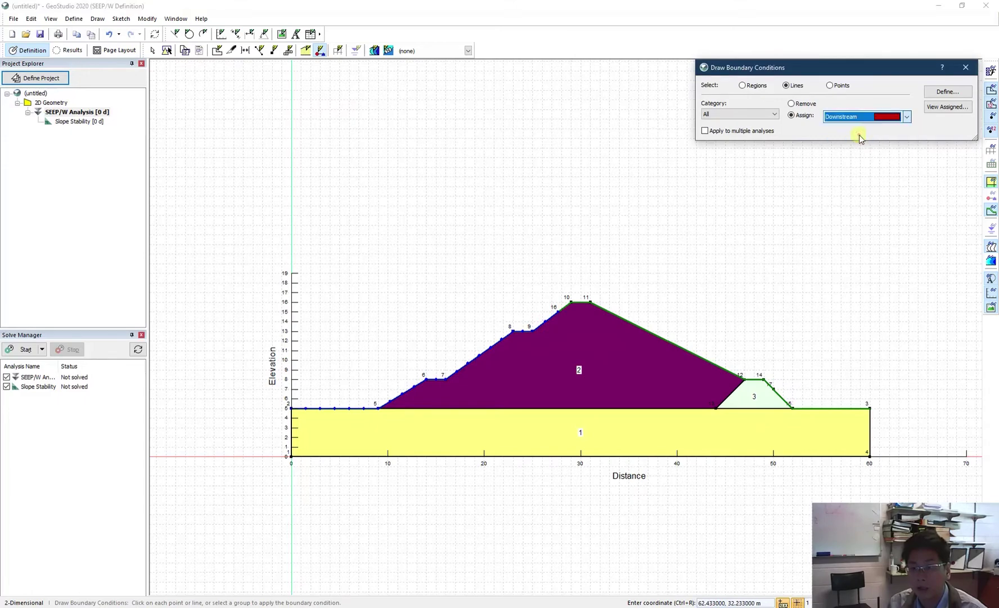
pyautogui.click(785, 401)
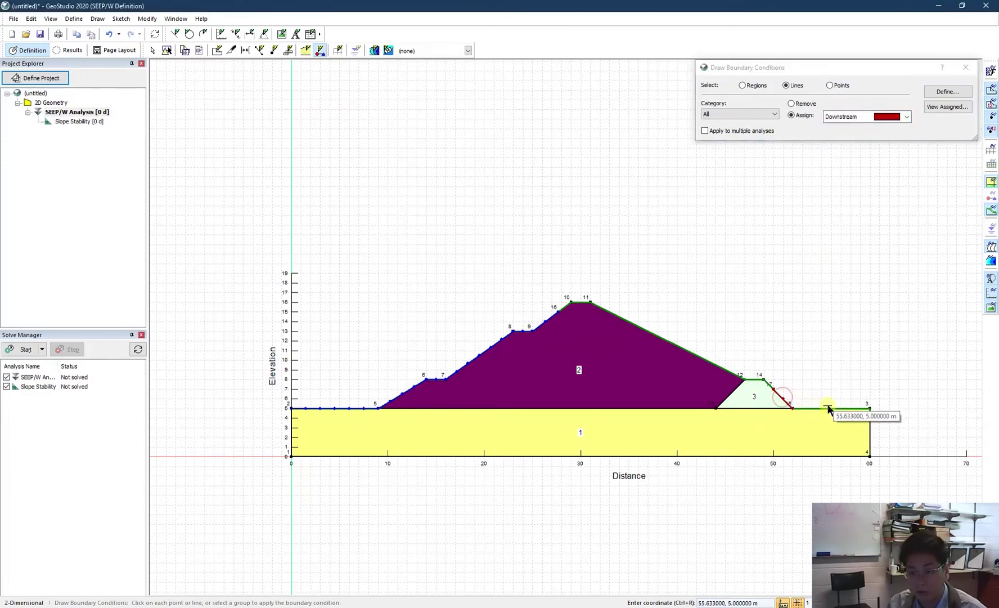
pyautogui.click(828, 409)
pyautogui.click(965, 67)
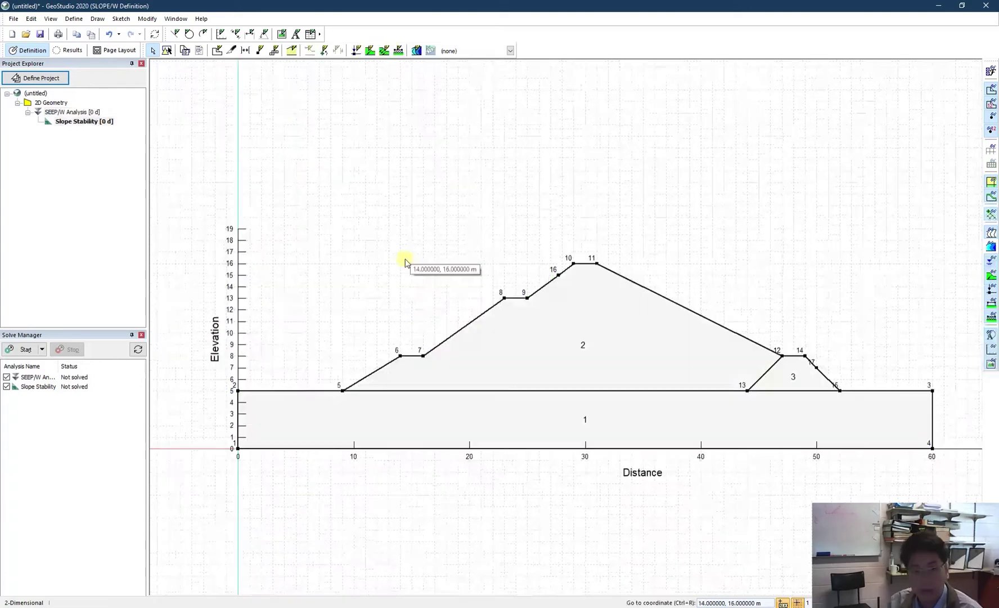
# In the Slope Stability analysis, give Sand a Mohr-Coulomb model with unit weight 18 kN/m³, cohesion 0 kPa and phi 30°
pyautogui.press('Down')
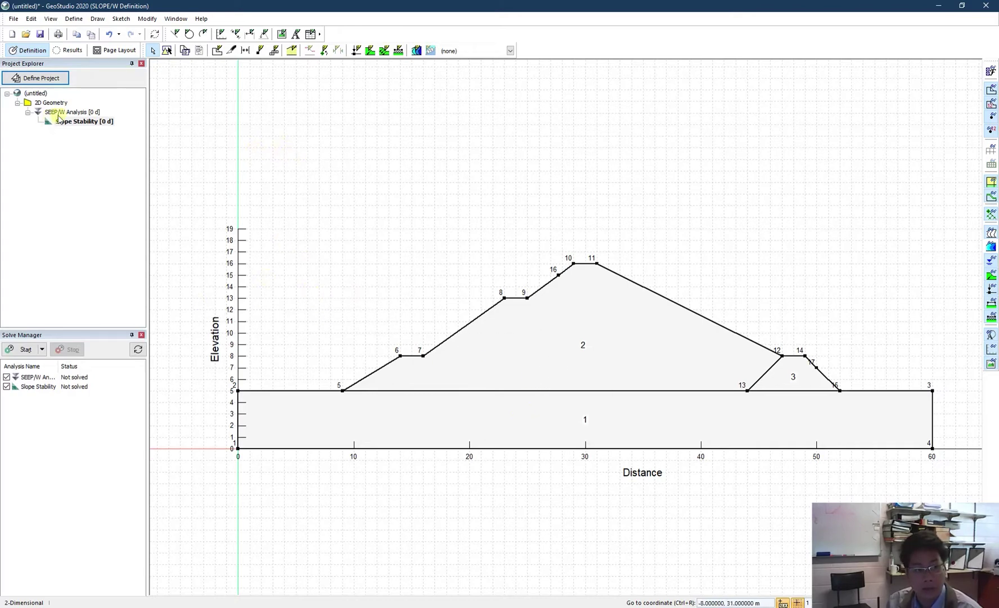
pyautogui.click(72, 20)
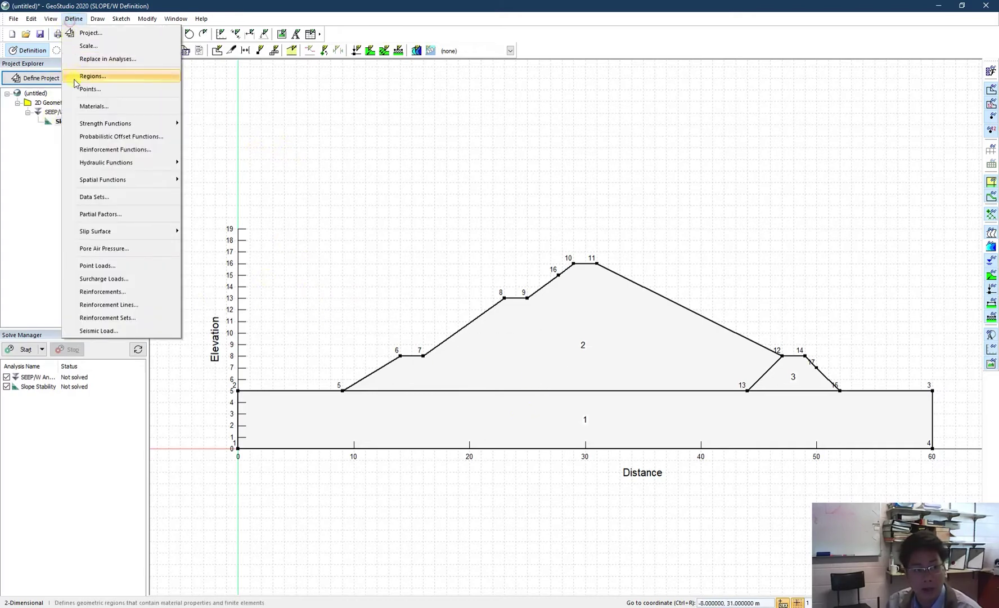
pyautogui.click(78, 105)
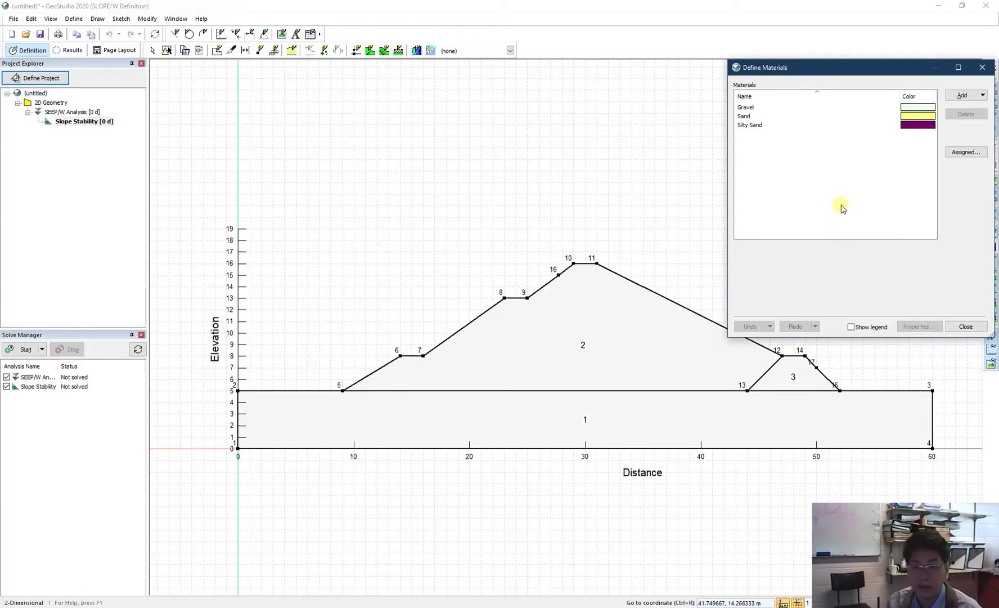
pyautogui.click(745, 117)
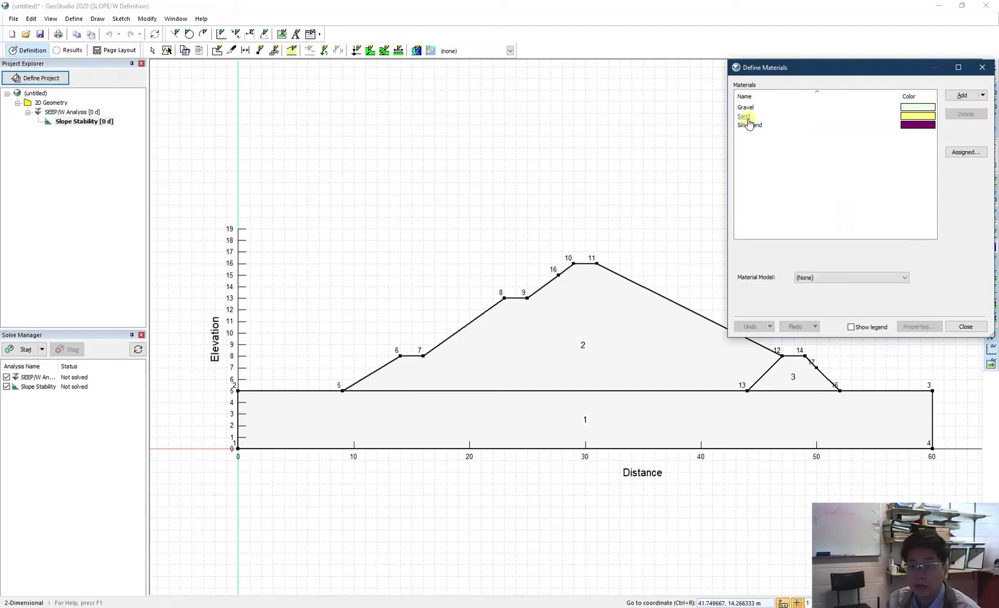
pyautogui.click(823, 269)
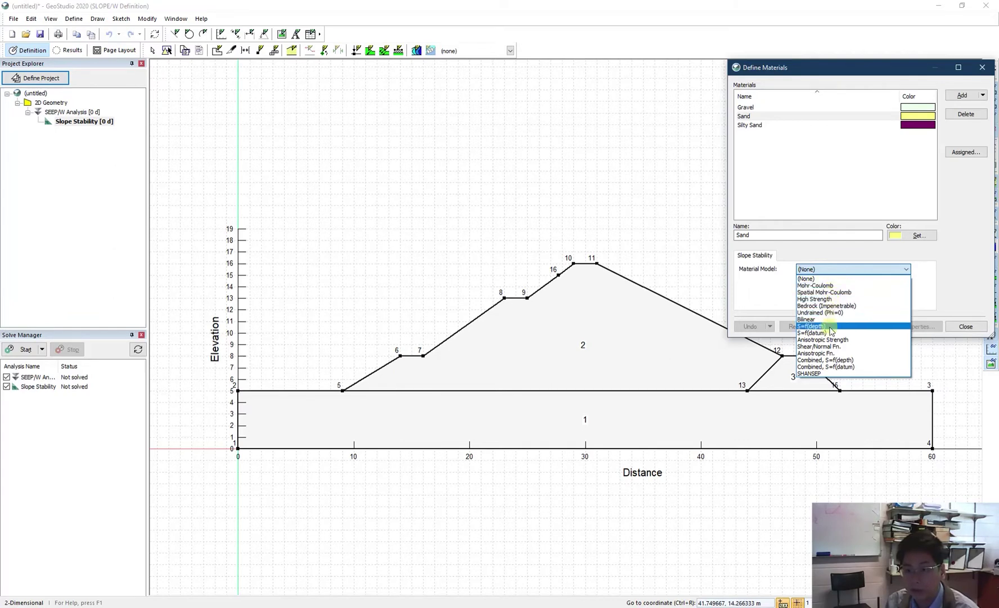
pyautogui.click(839, 286)
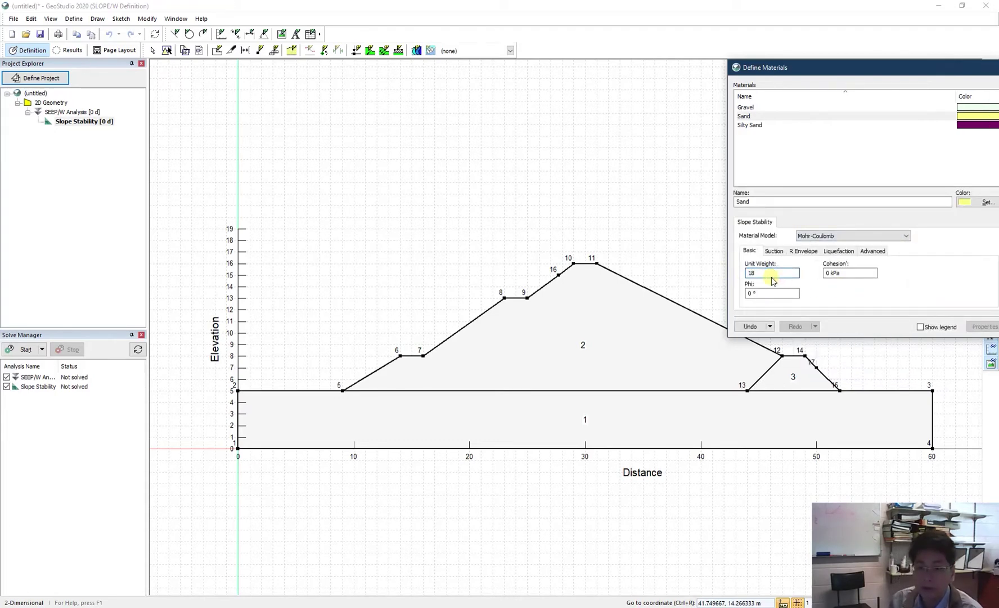
pyautogui.click(834, 272)
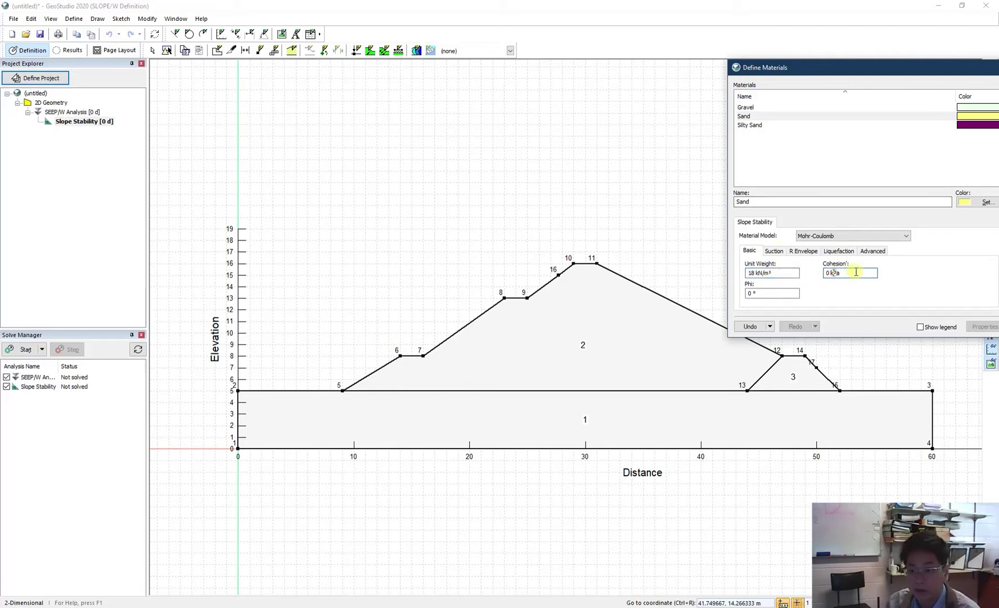
pyautogui.click(833, 273)
pyautogui.click(774, 293)
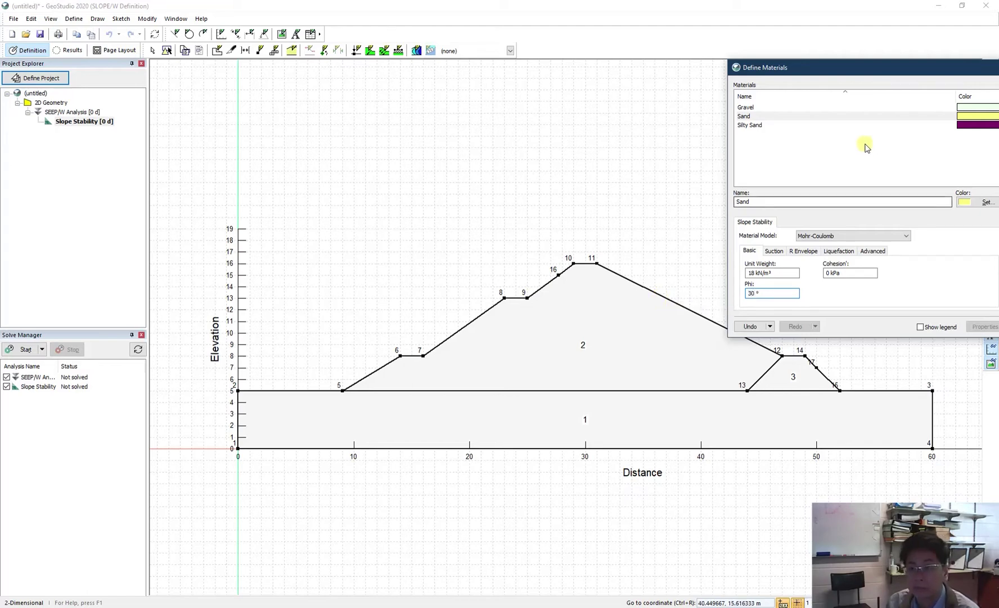
# Give Silty Sand a Mohr-Coulomb model with unit weight 16 kN/m³, cohesion 20 kPa and phi 26°
pyautogui.click(751, 125)
pyautogui.click(824, 239)
pyautogui.click(821, 248)
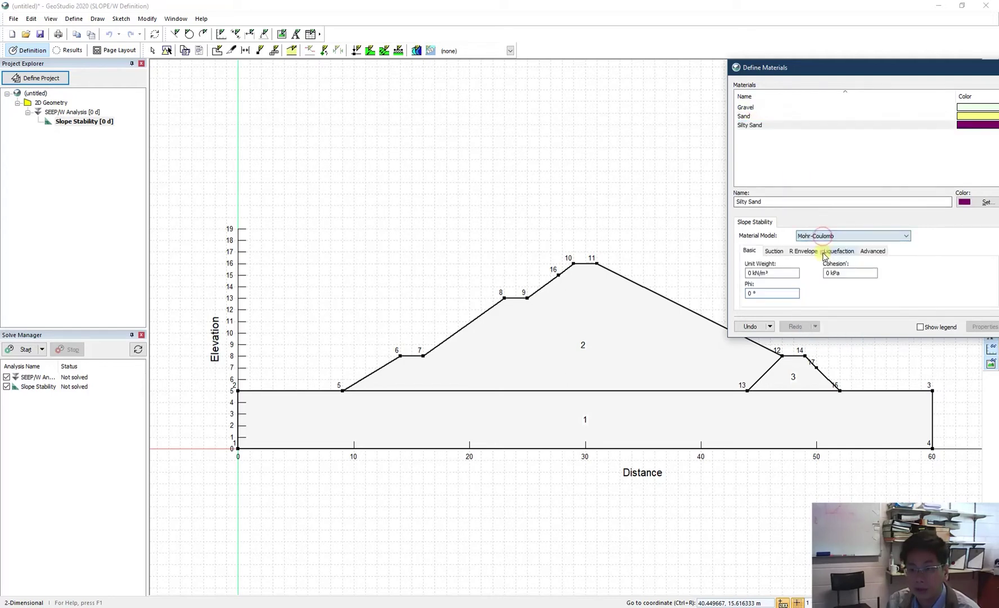
pyautogui.click(792, 274)
pyautogui.doubleClick(792, 274)
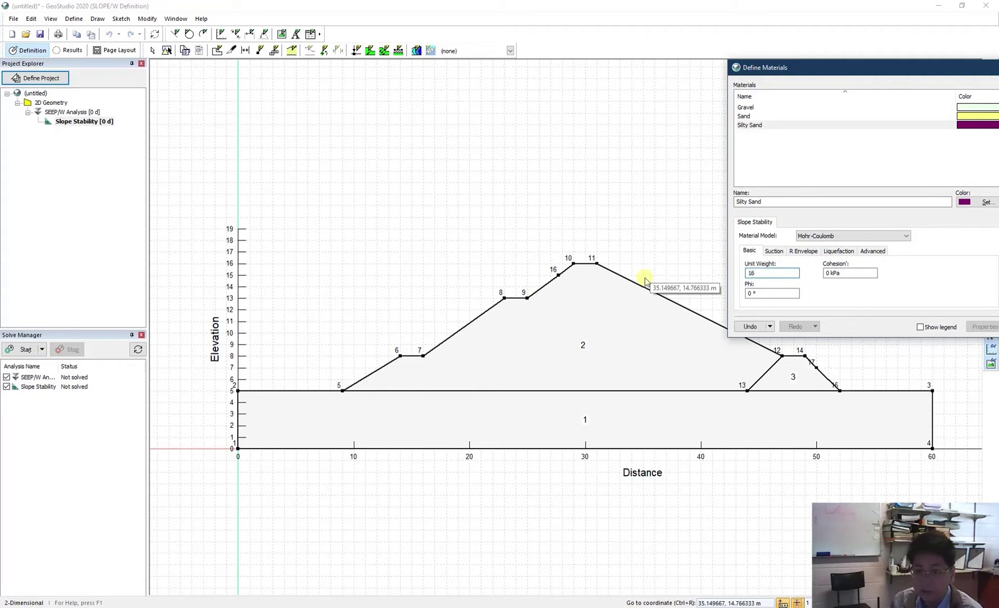
pyautogui.doubleClick(848, 273)
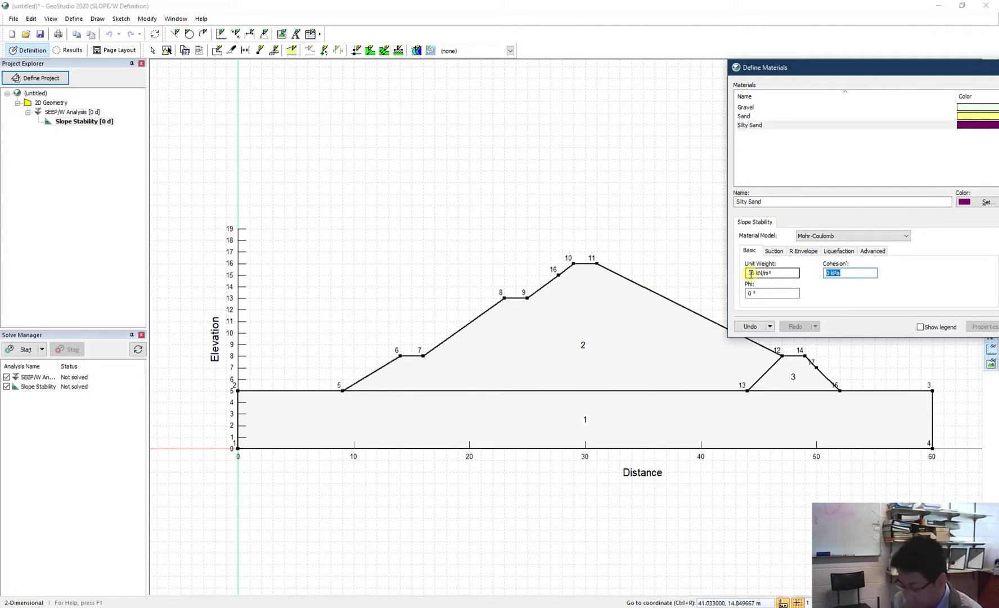
pyautogui.write('20')
pyautogui.doubleClick(772, 294)
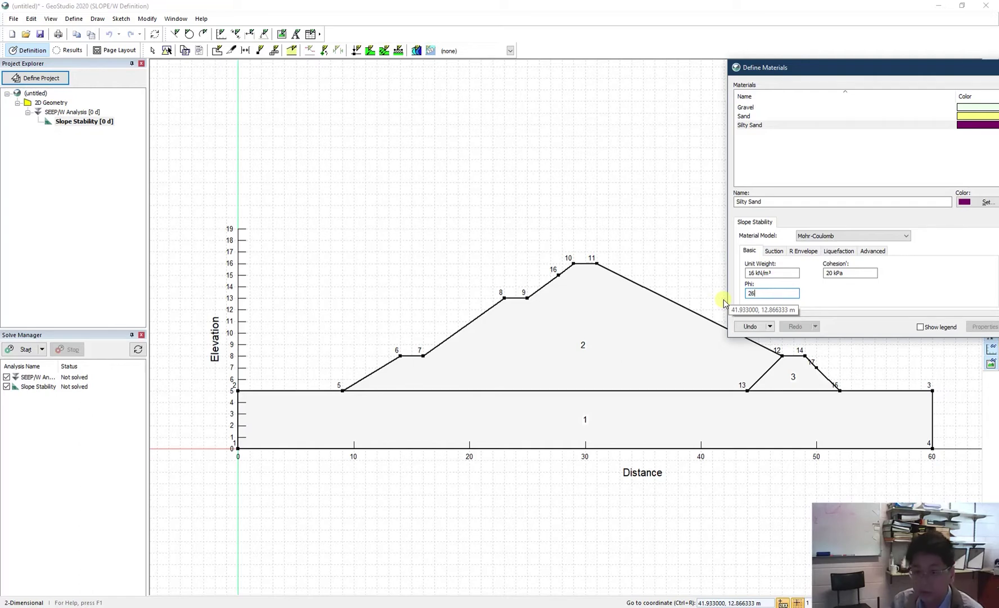
# Give Gravel a Mohr-Coulomb model with unit weight 20 kN/m³, cohesion 0 kPa and phi 34°, check the three materials and close their definitions
pyautogui.click(748, 107)
pyautogui.moveTo(858, 67); pyautogui.dragTo(576, 85)
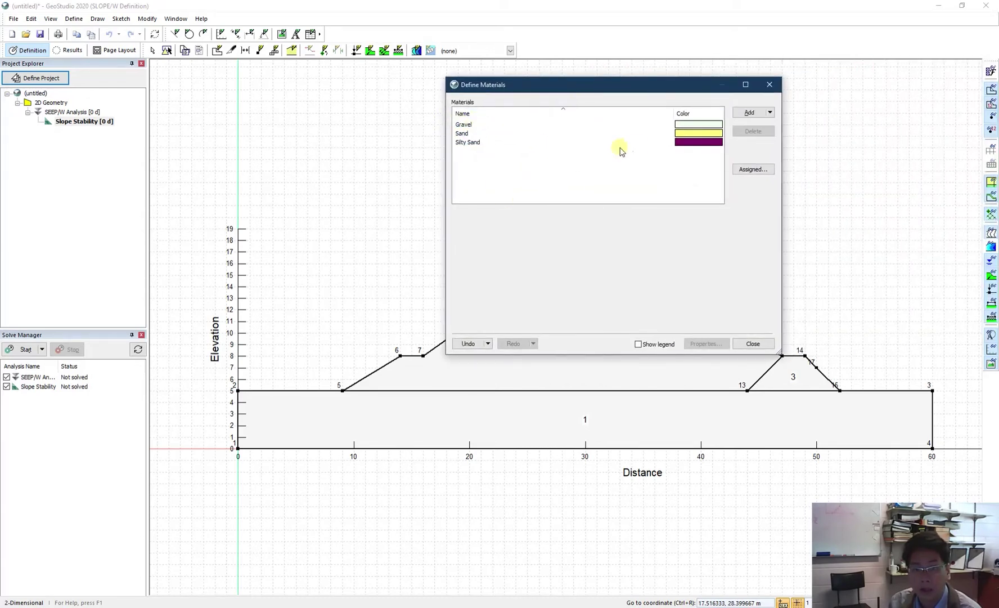
pyautogui.click(466, 125)
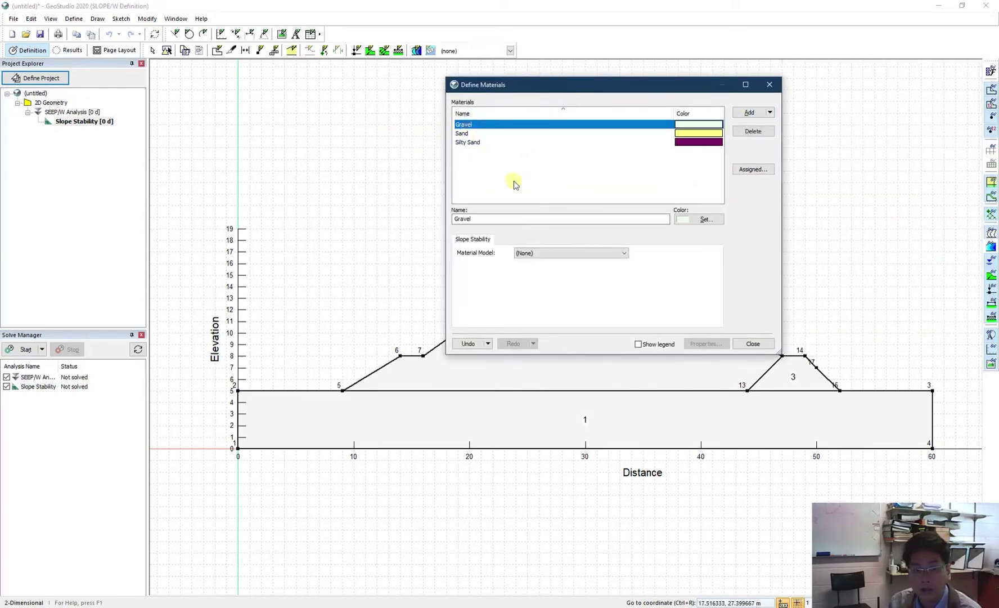
pyautogui.click(531, 253)
pyautogui.click(540, 270)
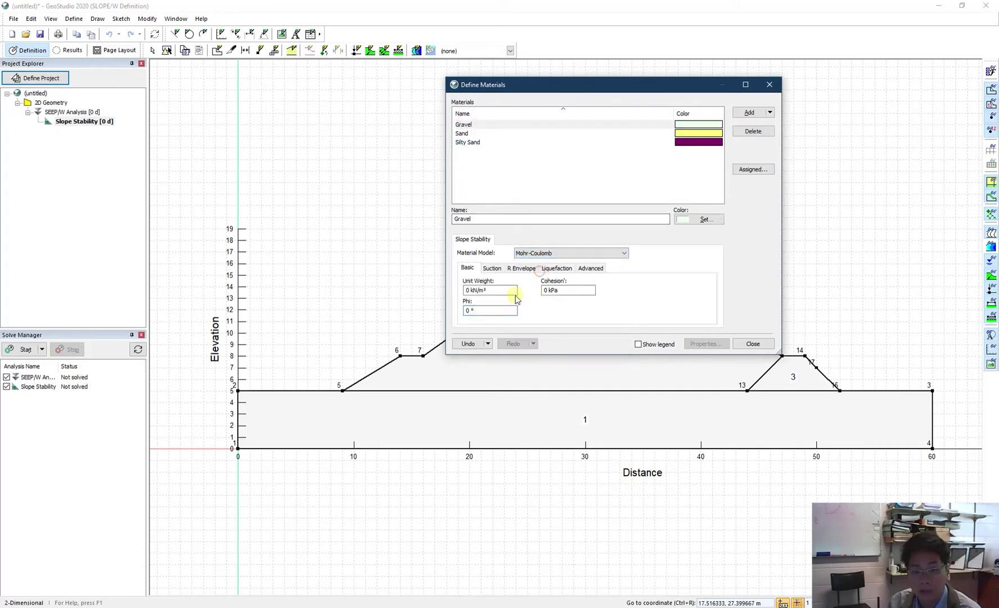
pyautogui.click(492, 291)
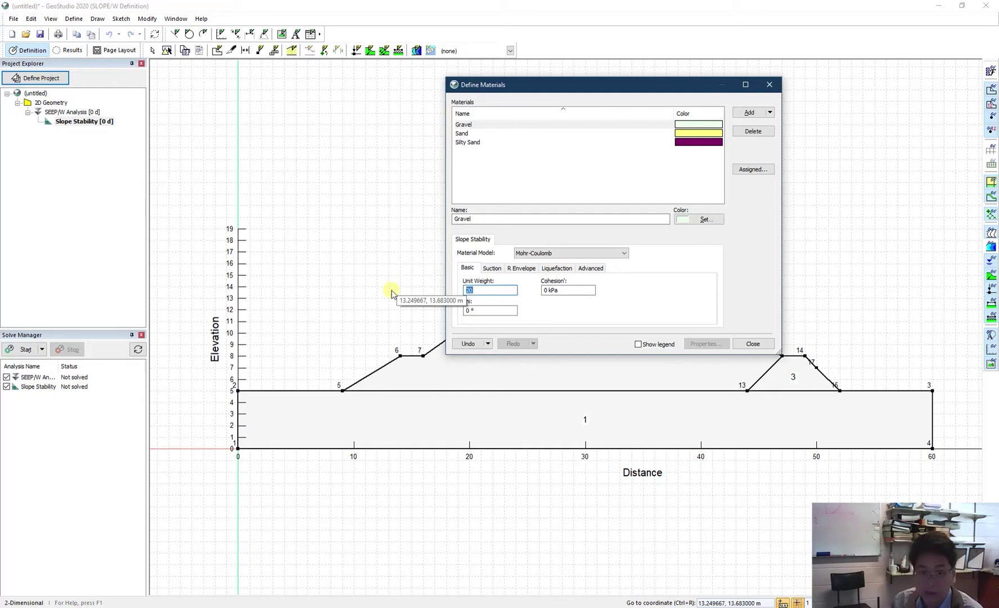
pyautogui.click(563, 292)
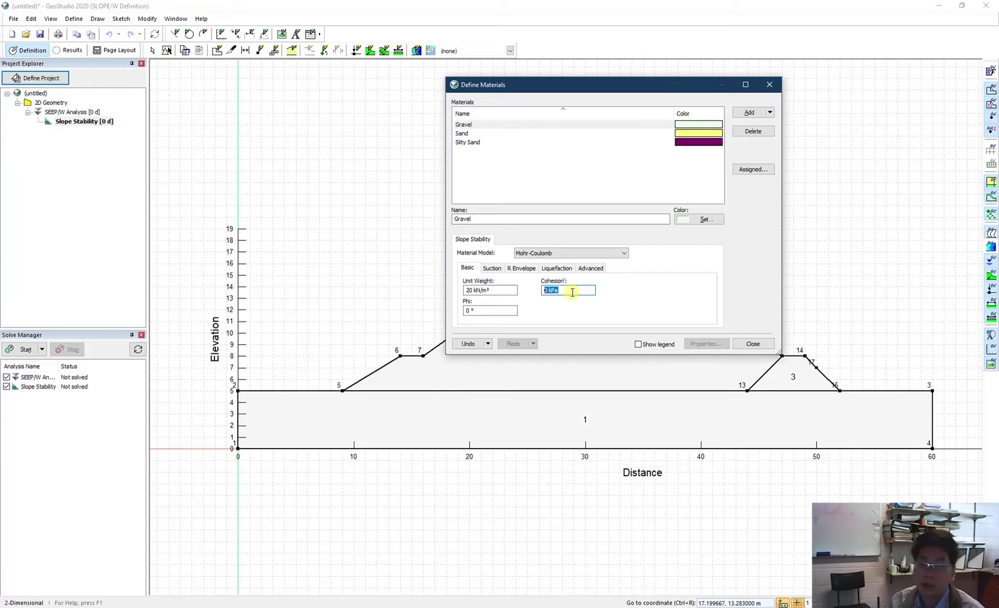
pyautogui.doubleClick(498, 311)
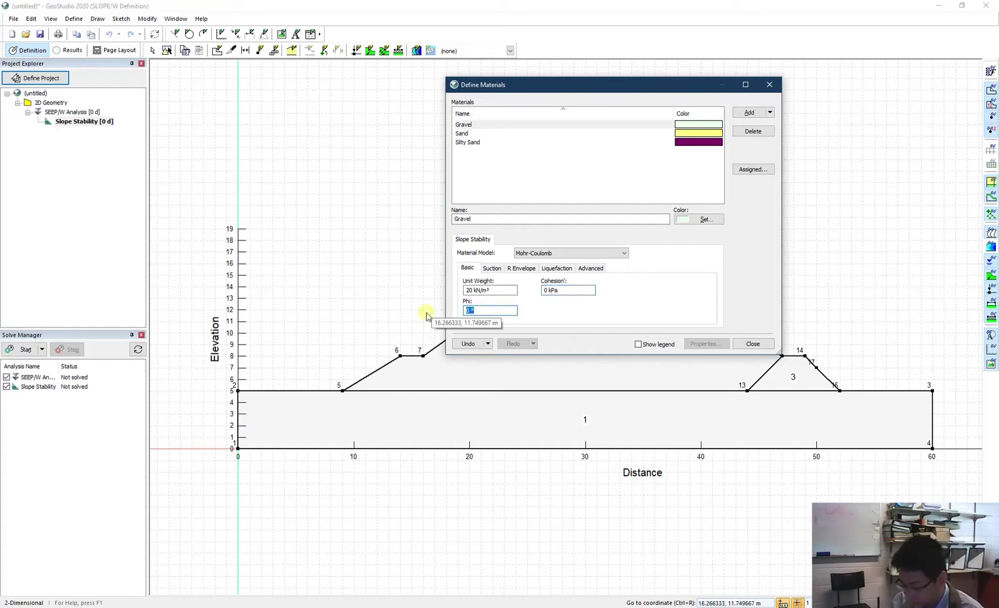
pyautogui.write('34')
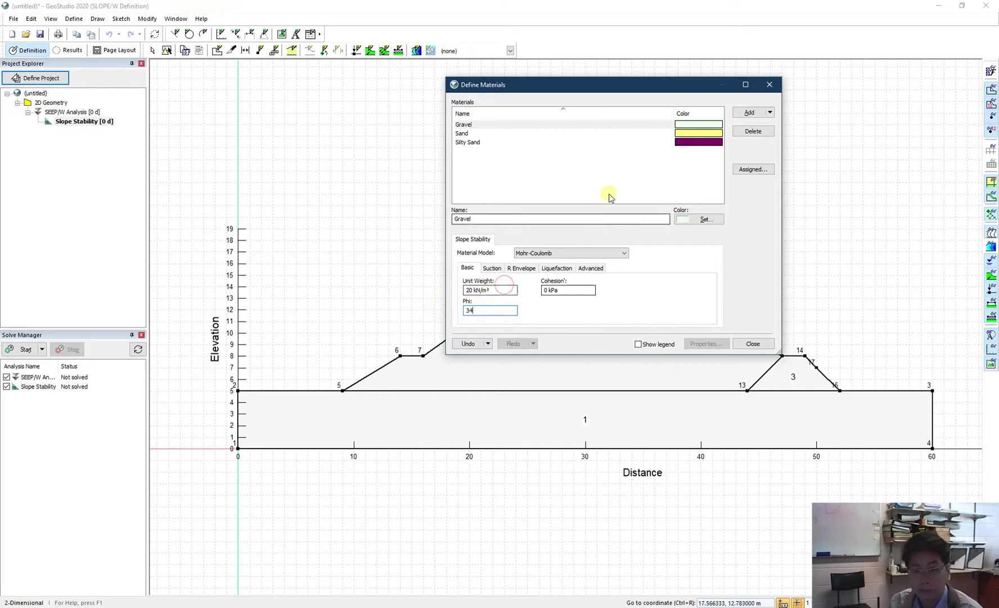
pyautogui.click(494, 138)
pyautogui.click(472, 133)
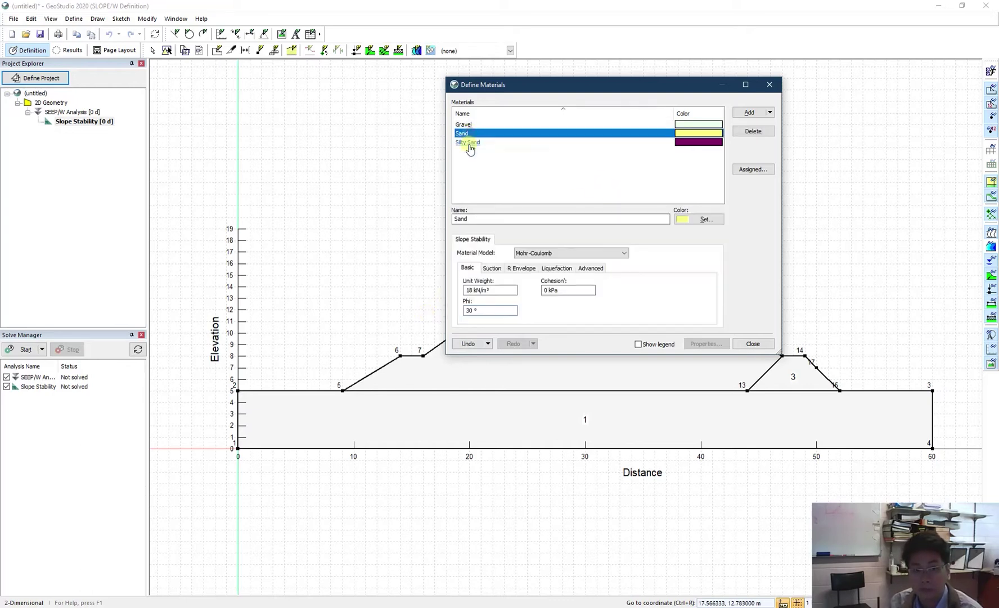
pyautogui.click(470, 142)
pyautogui.click(471, 125)
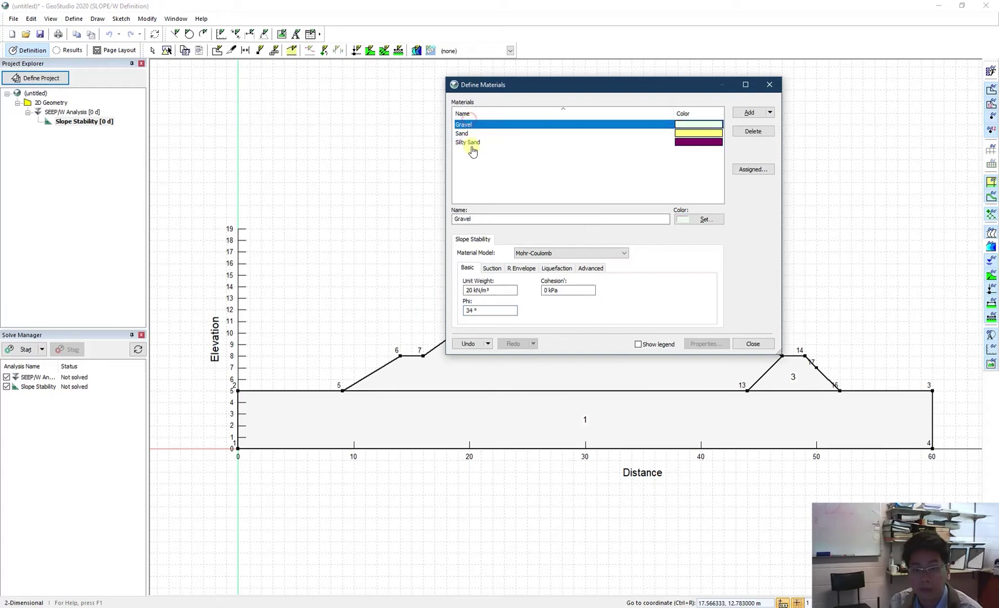
pyautogui.click(752, 344)
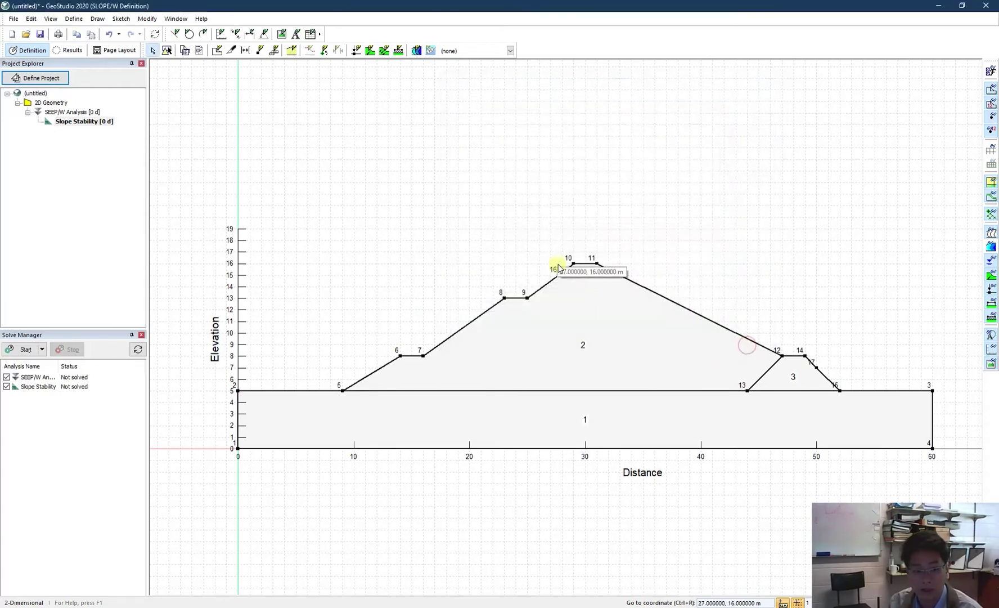
# Assign Gravel to the toe drain region 3 and Sand to the foundation region 1 in the Slope Stability analysis
pyautogui.click(292, 52)
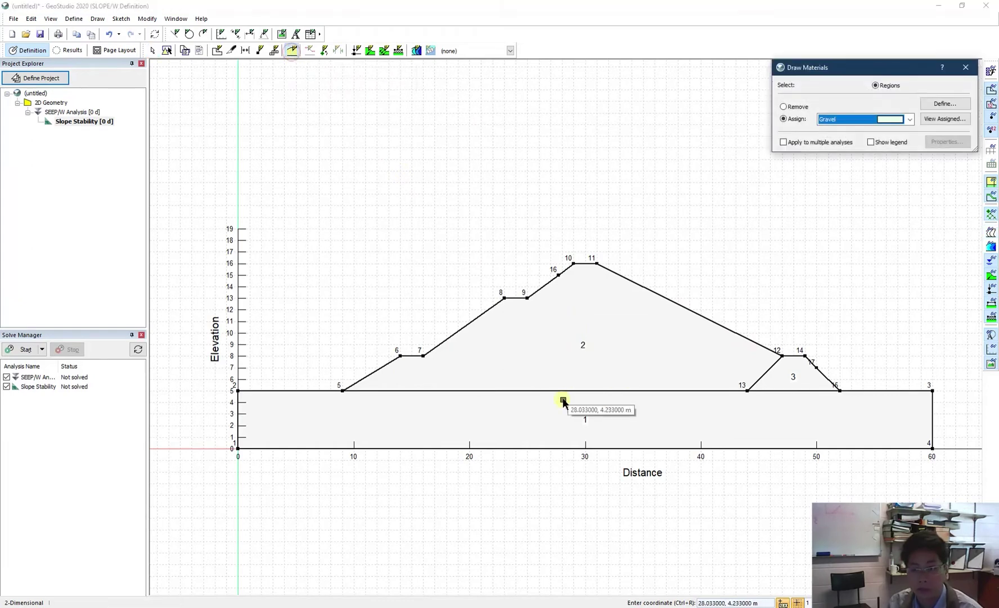
pyautogui.click(815, 365)
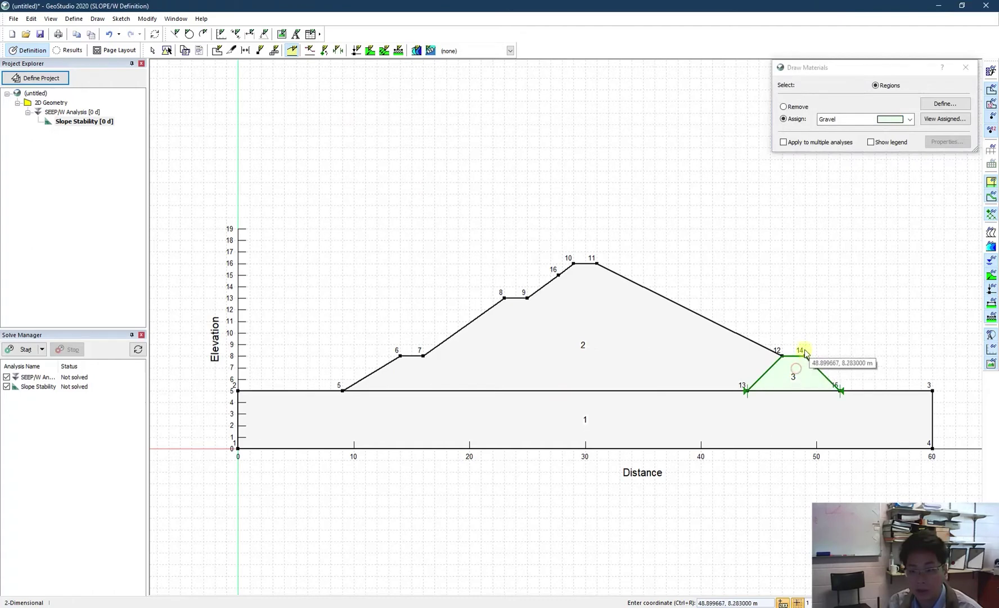
pyautogui.click(896, 123)
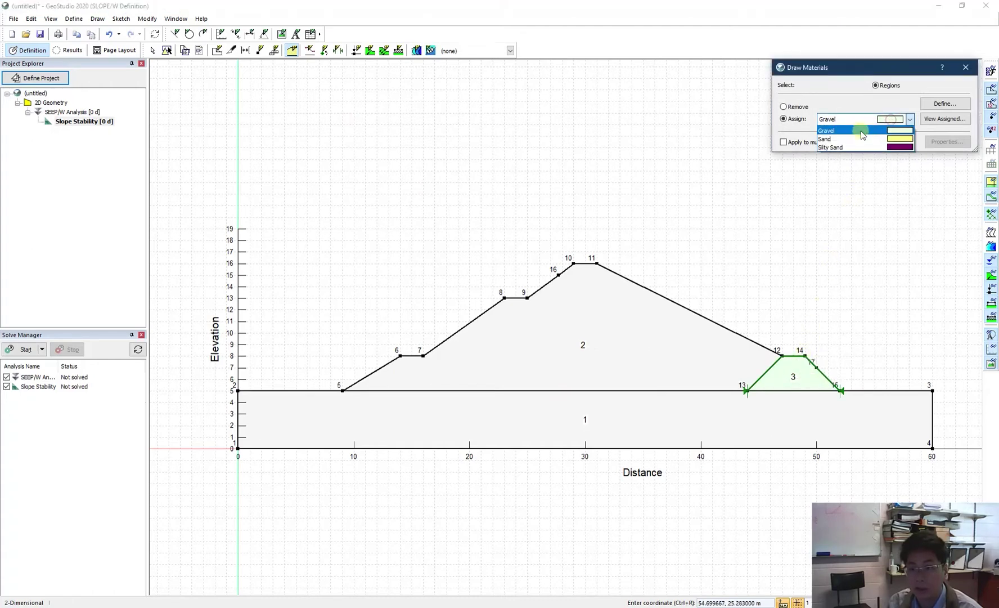
pyautogui.click(856, 135)
pyautogui.click(697, 423)
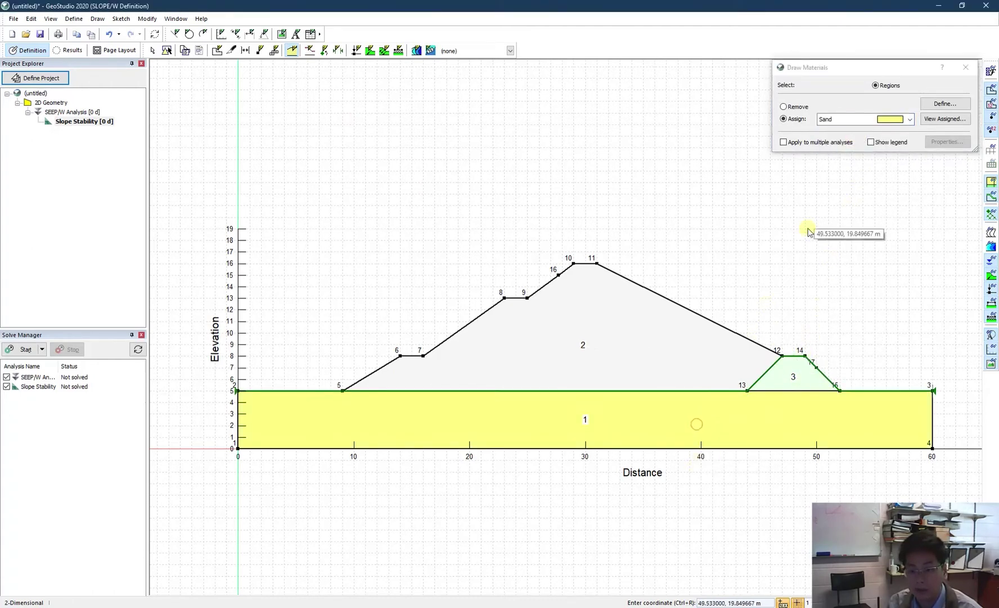
# Assign Silty Sand to the dam body region 2 and finish assigning materials in the Slope Stability analysis
pyautogui.click(851, 124)
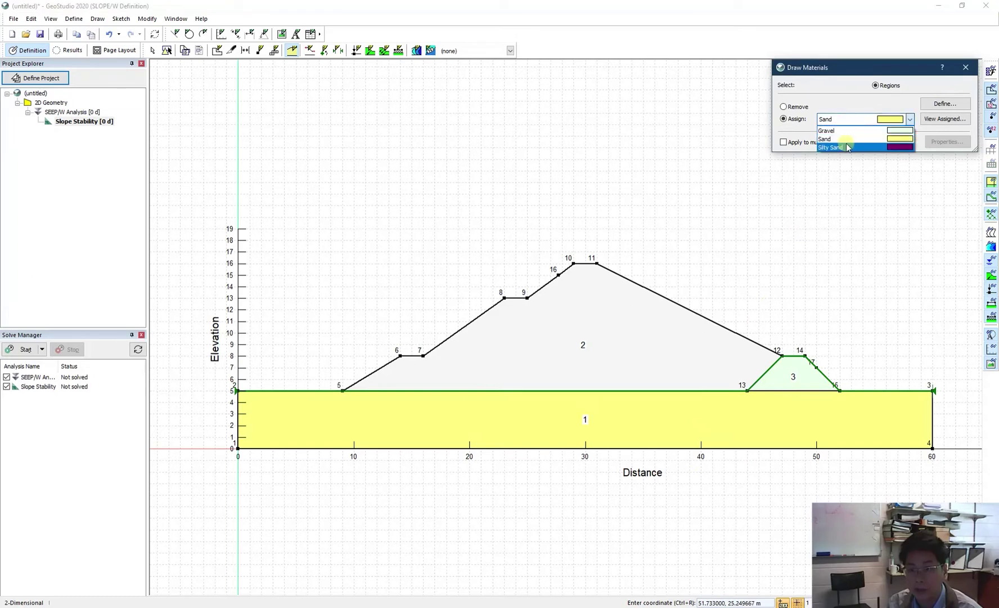
pyautogui.click(845, 146)
pyautogui.click(616, 309)
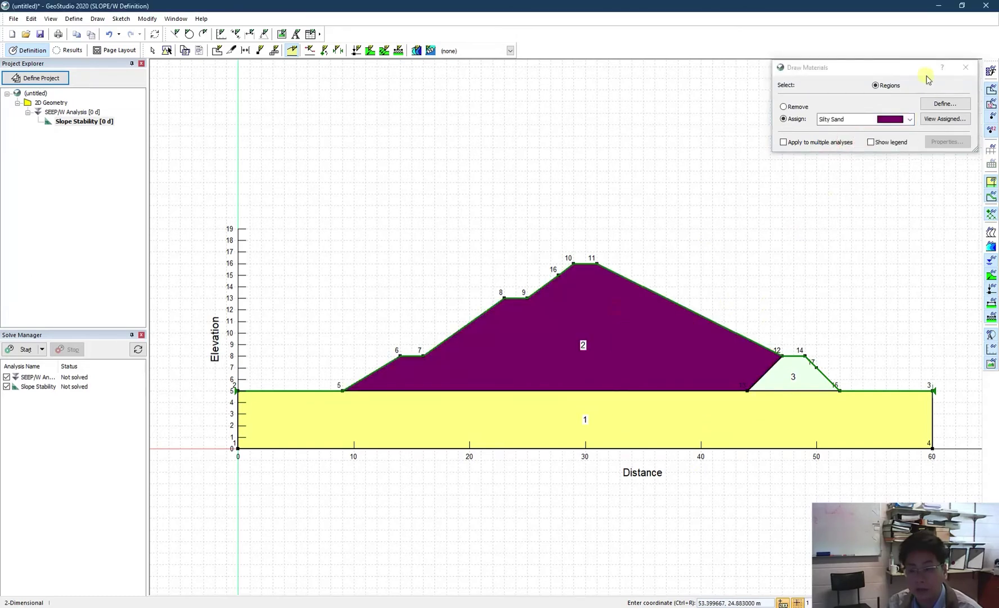
pyautogui.click(966, 68)
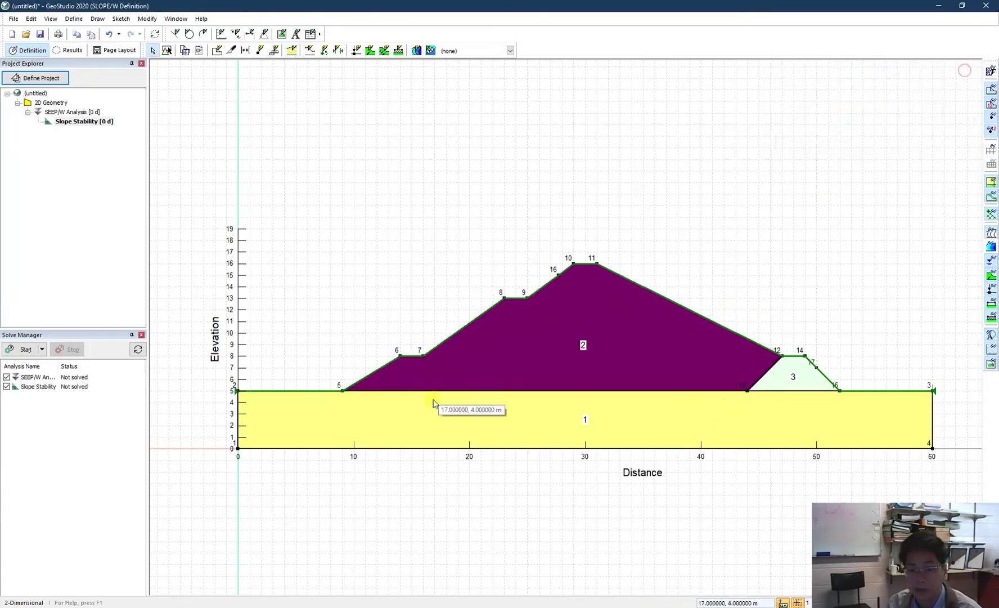
# Draw the slip surface entry range from about (26.93, 14.45) to (39, 12) m and the exit range from about (39.49, 11.75) to (57, 5) m
pyautogui.click(74, 18)
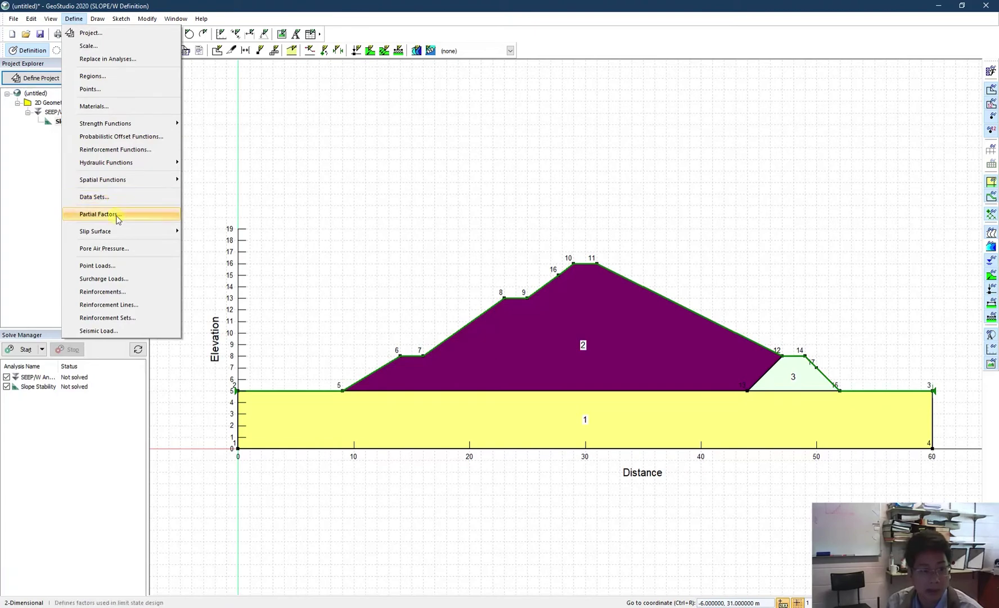
pyautogui.moveTo(115, 236)
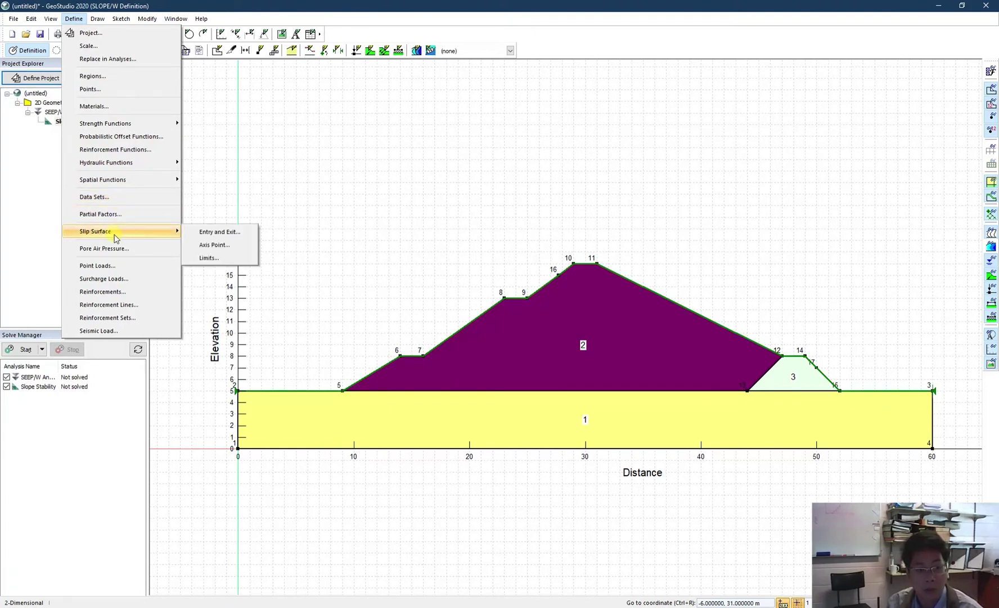
pyautogui.click(214, 231)
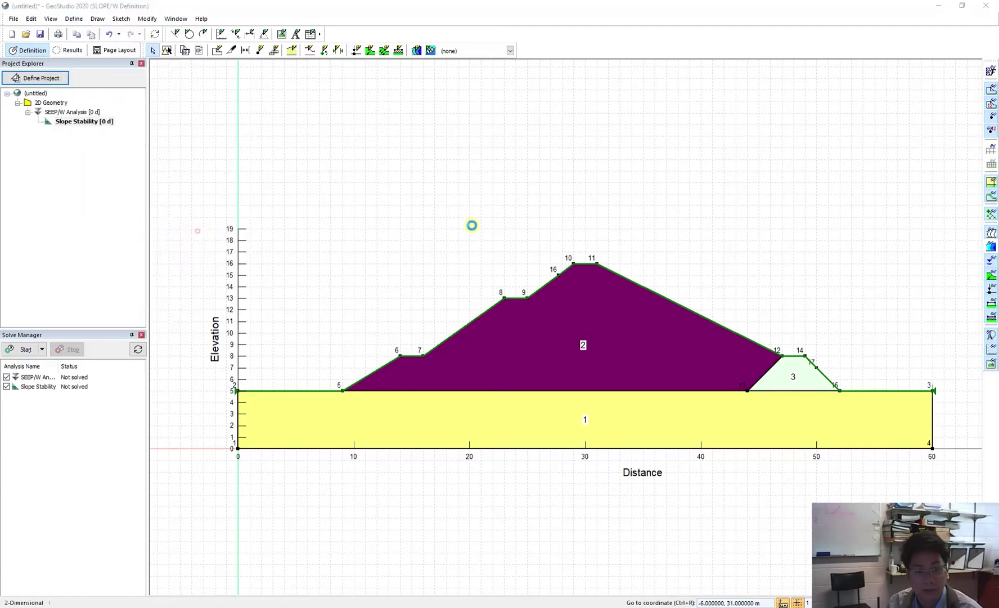
pyautogui.moveTo(548, 246); pyautogui.dragTo(310, 79)
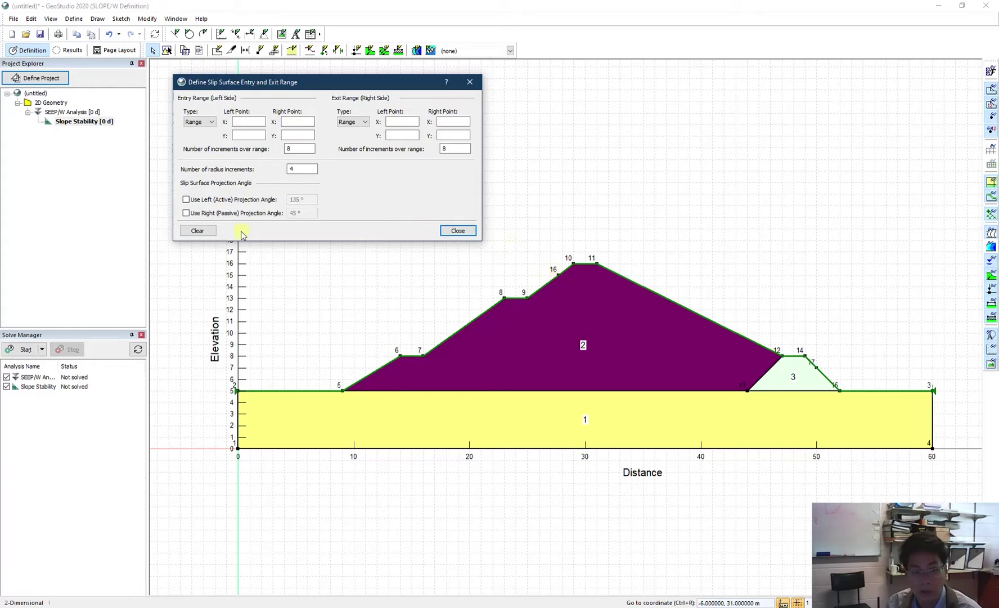
pyautogui.click(310, 51)
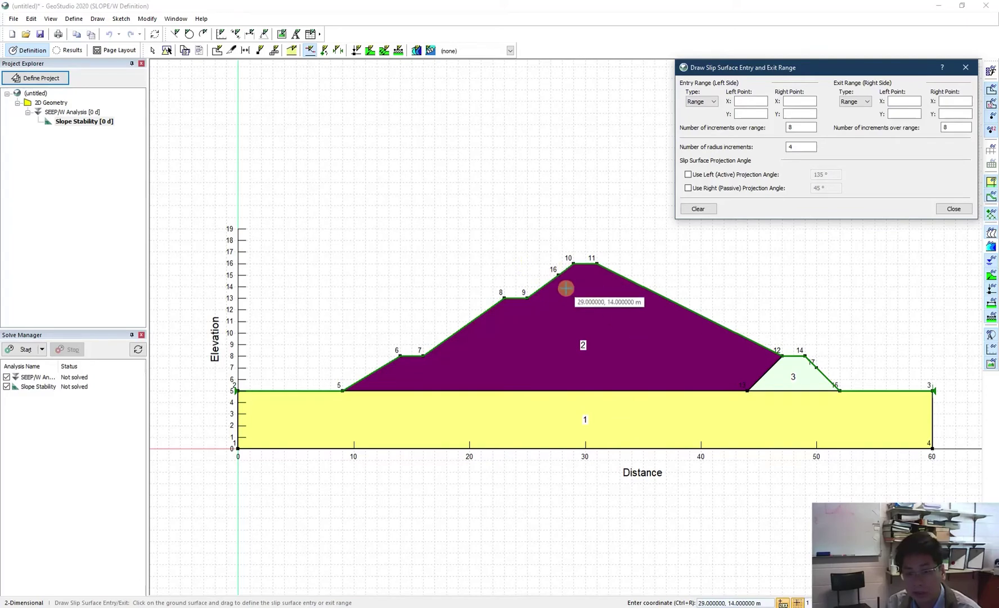
pyautogui.moveTo(551, 281); pyautogui.dragTo(696, 313)
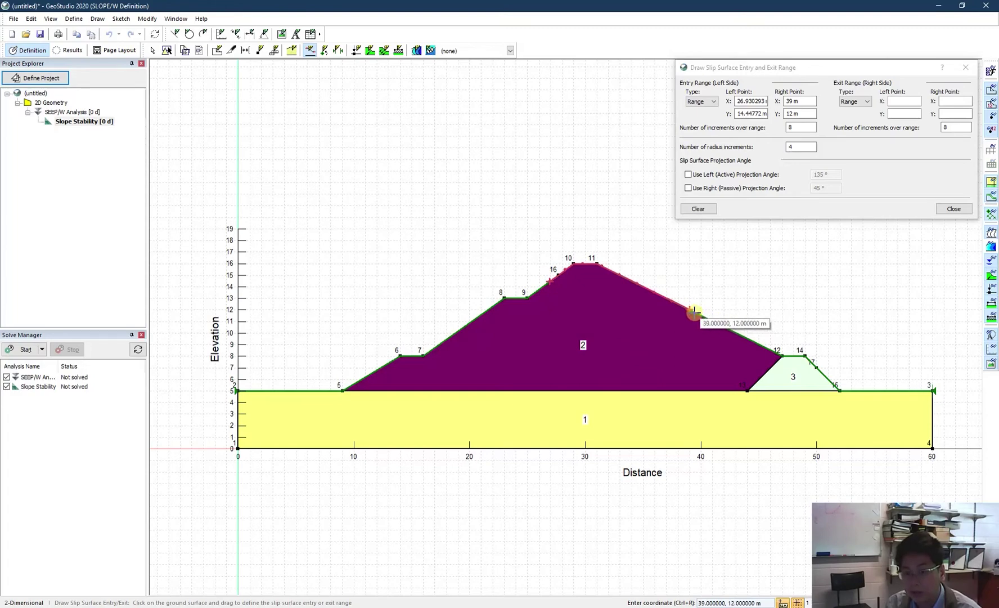
pyautogui.moveTo(695, 310); pyautogui.dragTo(897, 390)
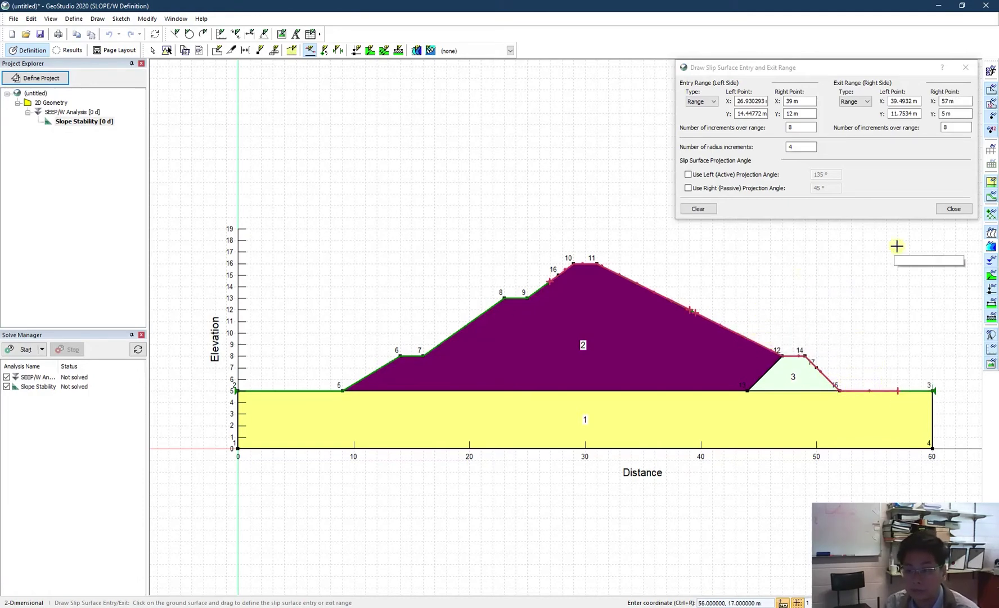
pyautogui.click(953, 211)
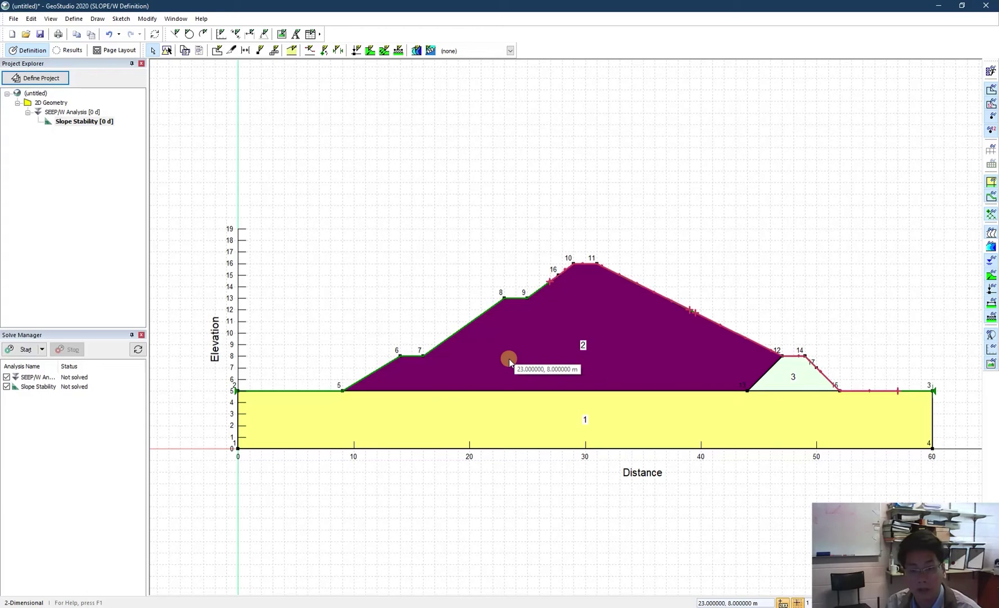
# Solve both analyses, saving the project as test in Documents, and display the SEEP/W Analysis results
pyautogui.scroll(-1, 508, 358)
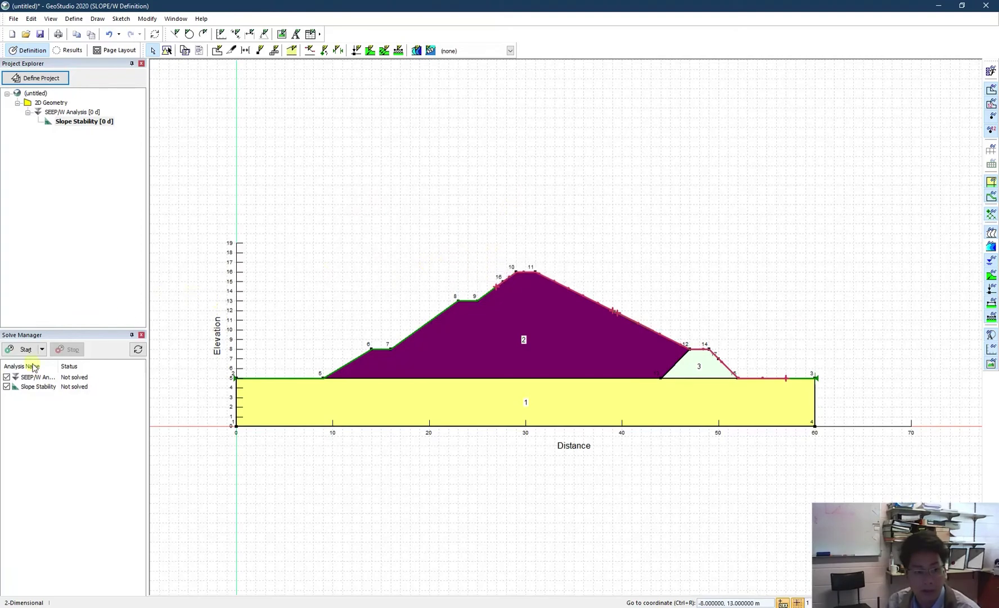
pyautogui.click(45, 354)
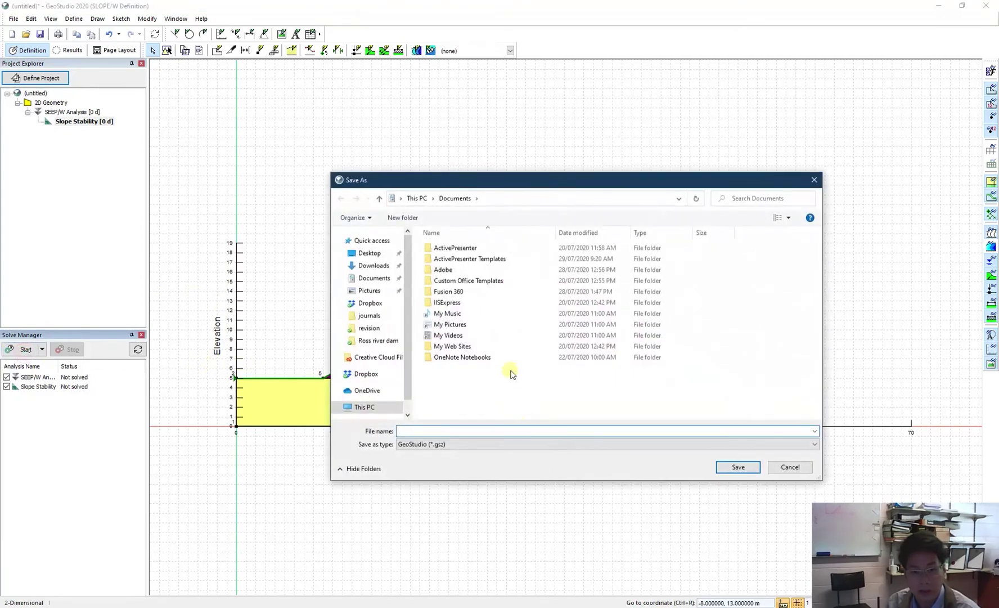
pyautogui.write('test')
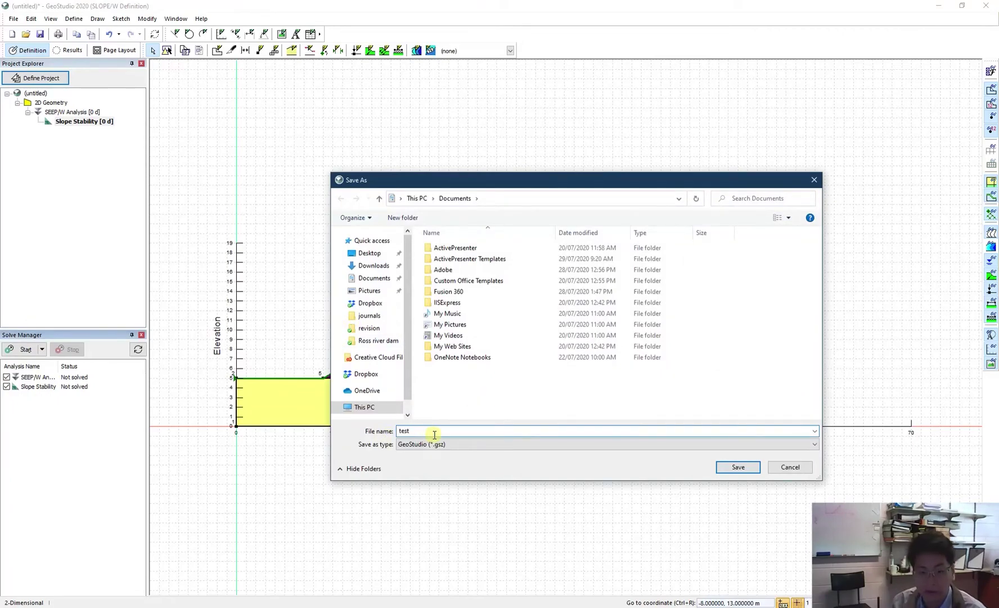
pyautogui.click(736, 468)
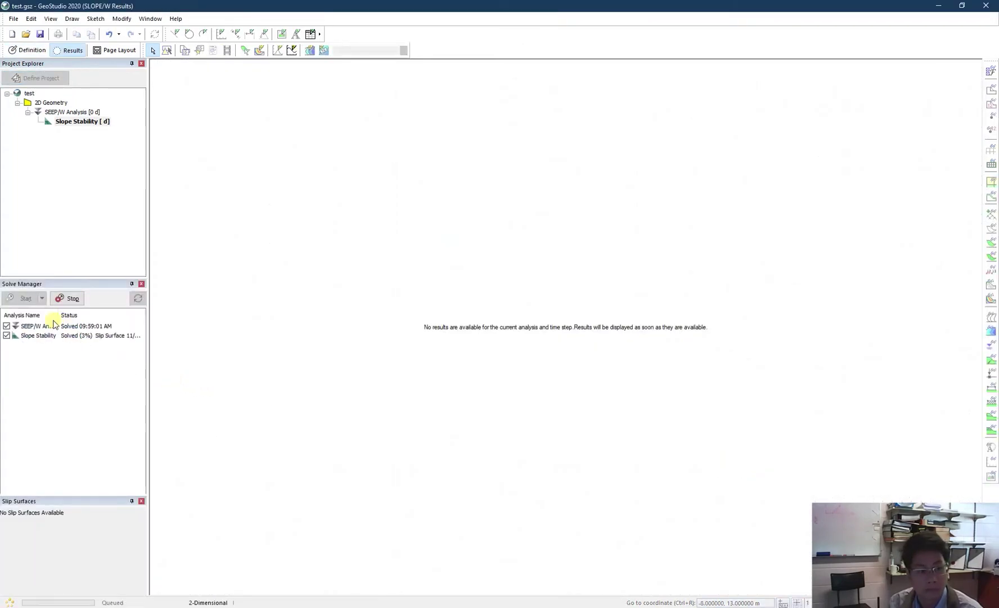
pyautogui.click(77, 112)
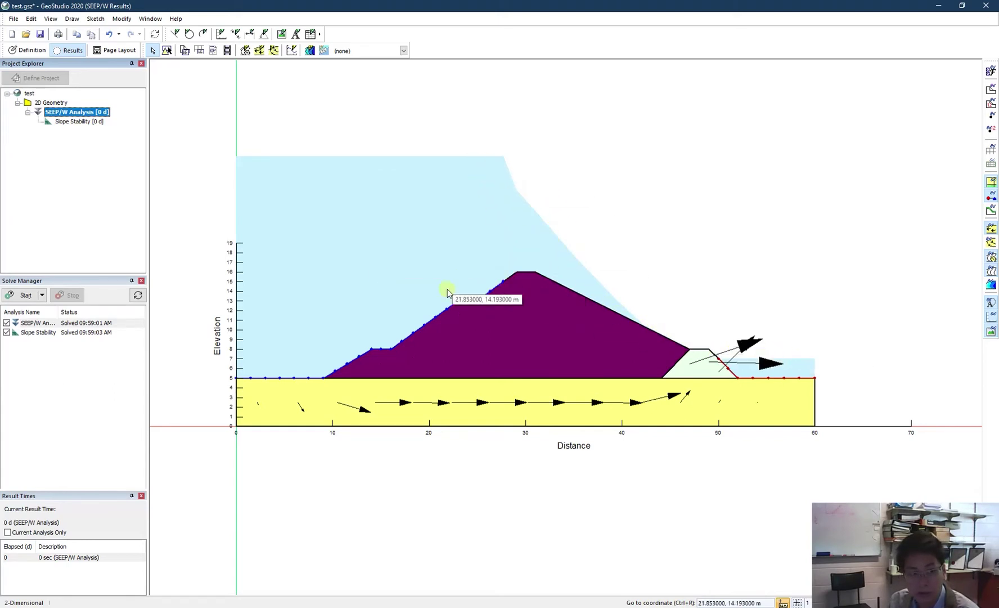
# In the SEEP/W definition, set the Upstream boundary condition's constant water total head to 15 m and check the Downstream condition
pyautogui.click(28, 50)
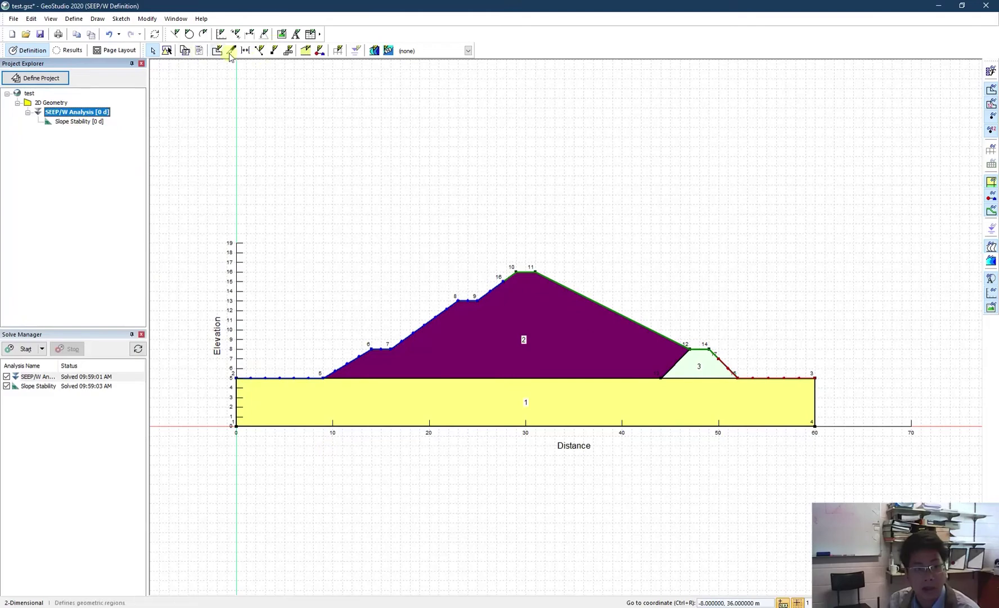
pyautogui.click(79, 21)
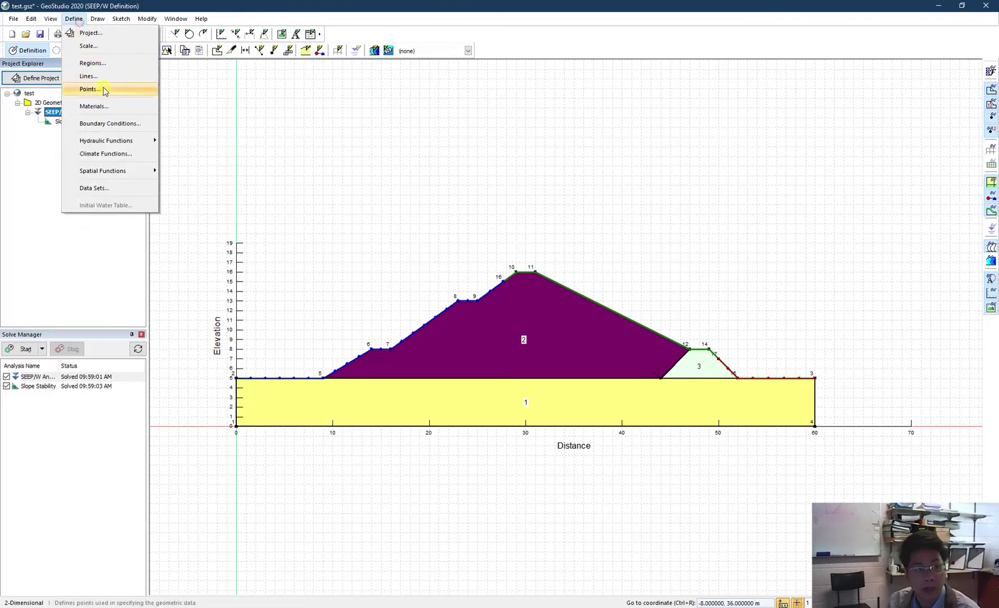
pyautogui.click(100, 122)
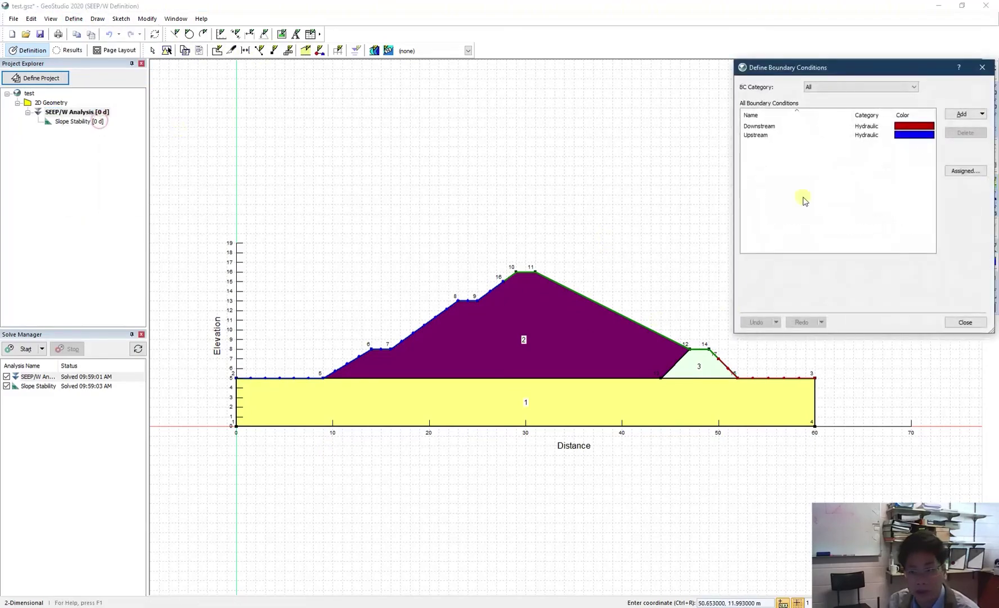
pyautogui.click(760, 135)
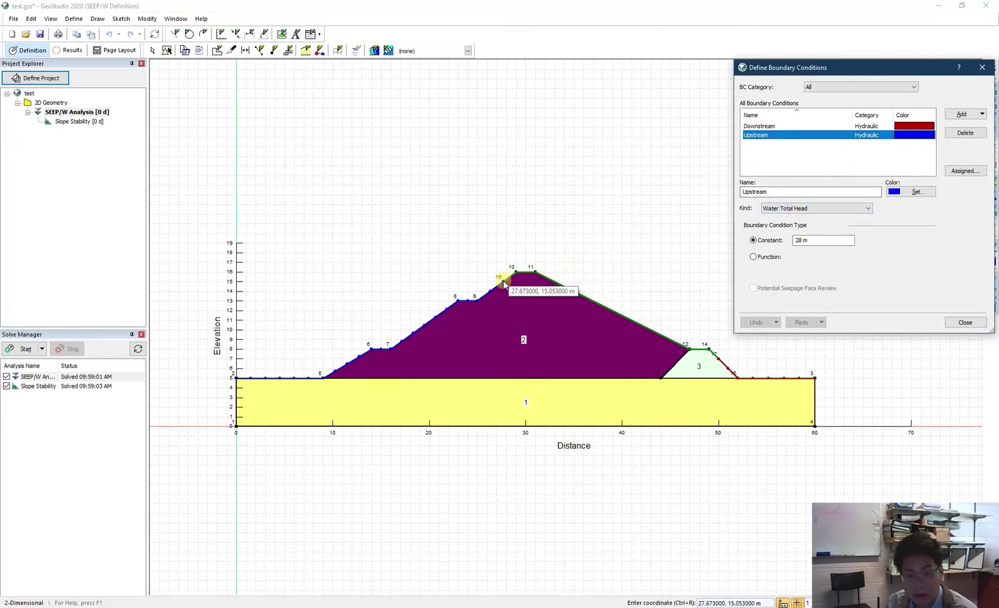
pyautogui.click(820, 241)
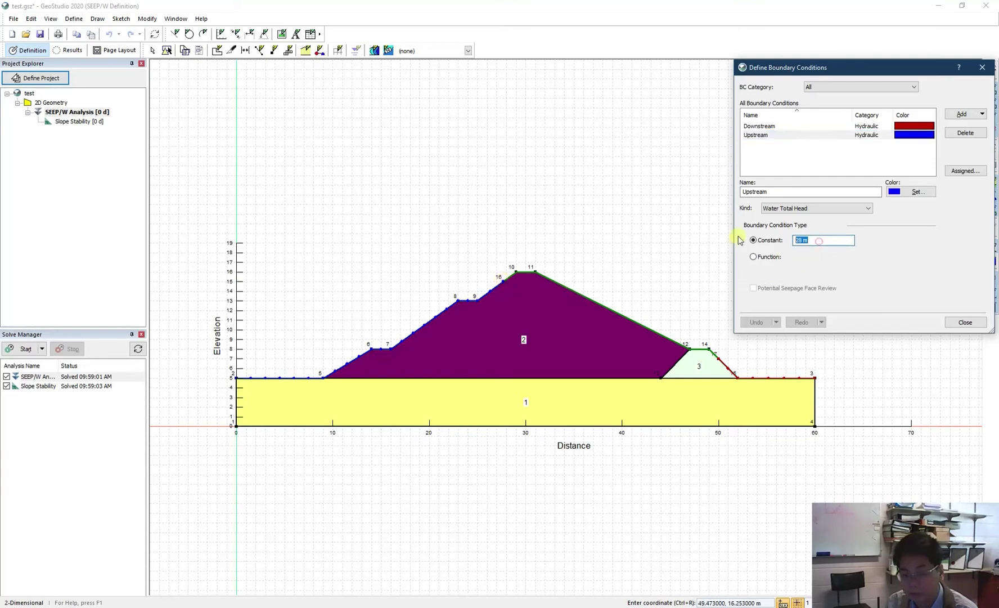
pyautogui.write('15')
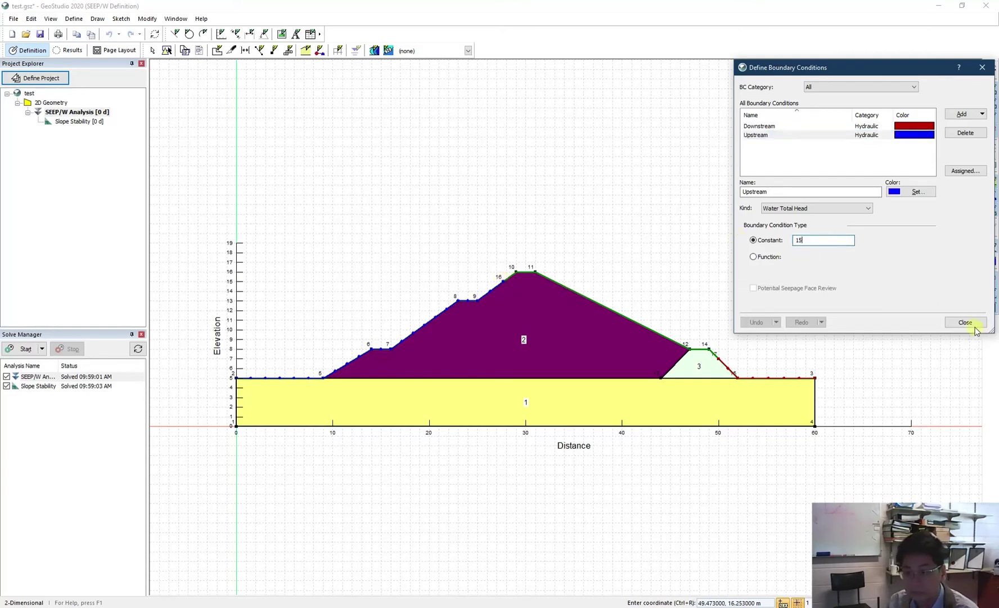
pyautogui.click(760, 124)
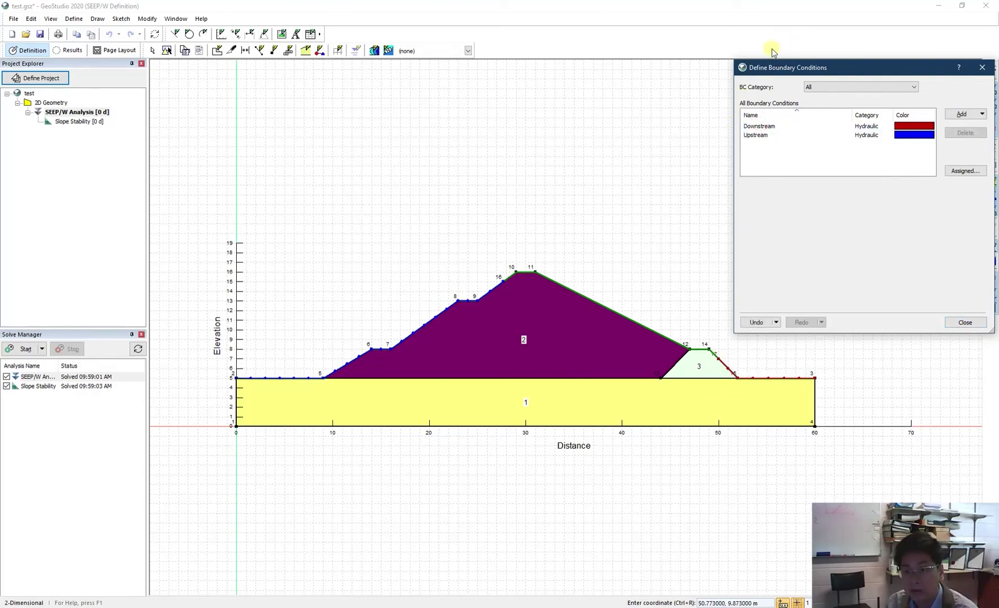
pyautogui.click(767, 127)
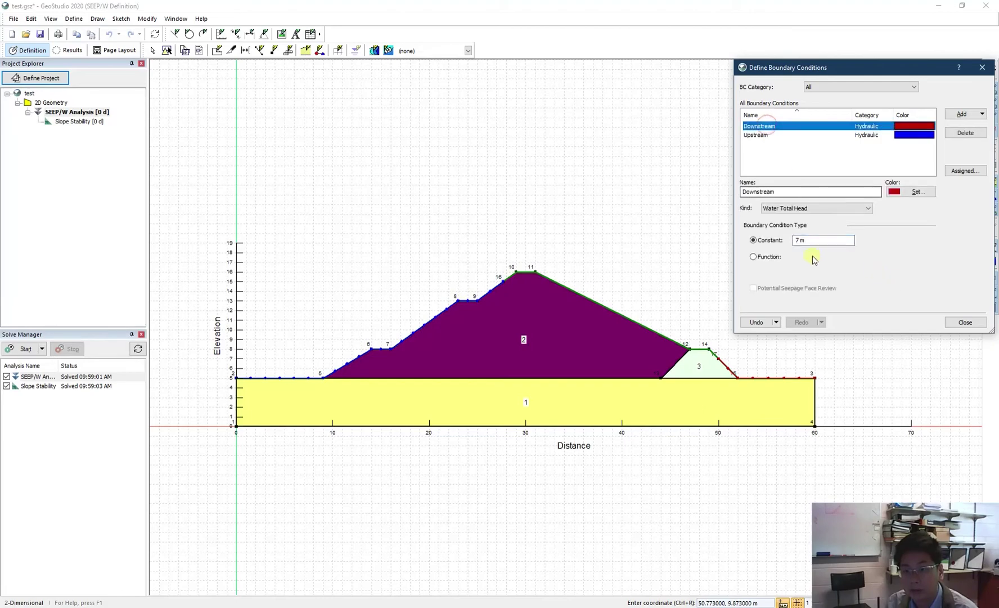
pyautogui.click(964, 322)
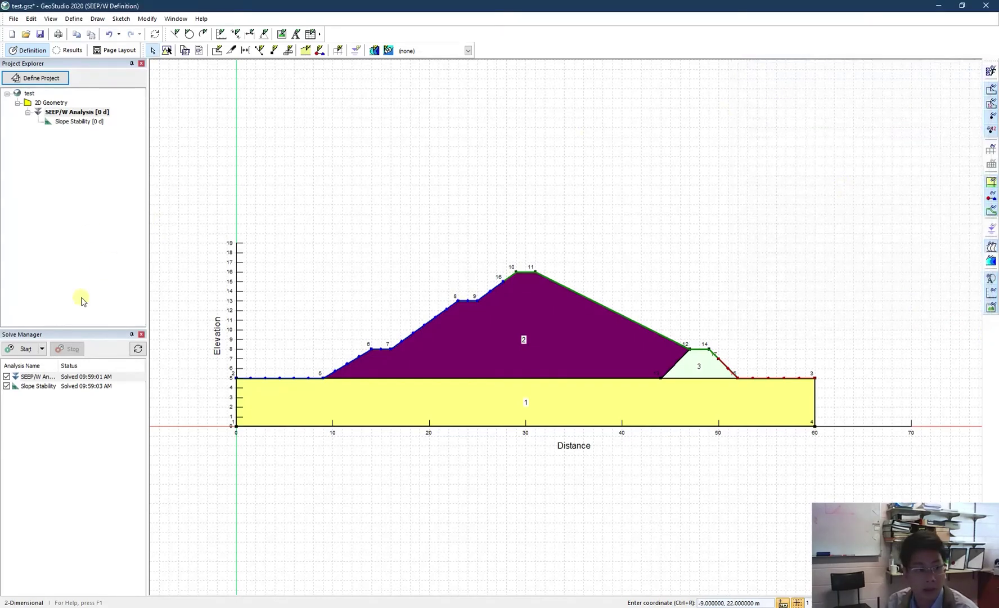
# Solve both analyses again, view the SEEP/W seepage results and switch to the Slope Stability analysis
pyautogui.click(14, 352)
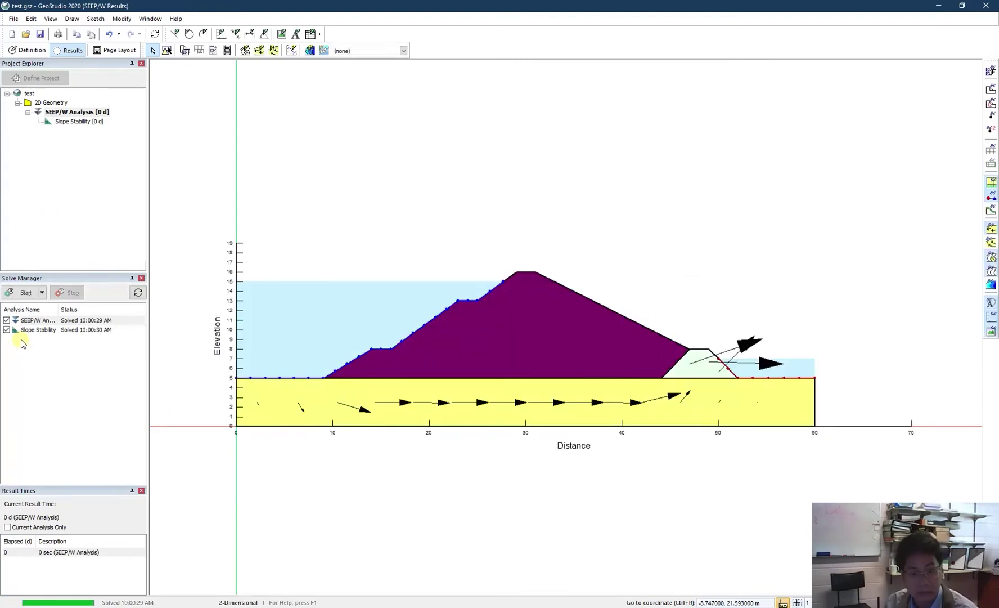
pyautogui.click(28, 320)
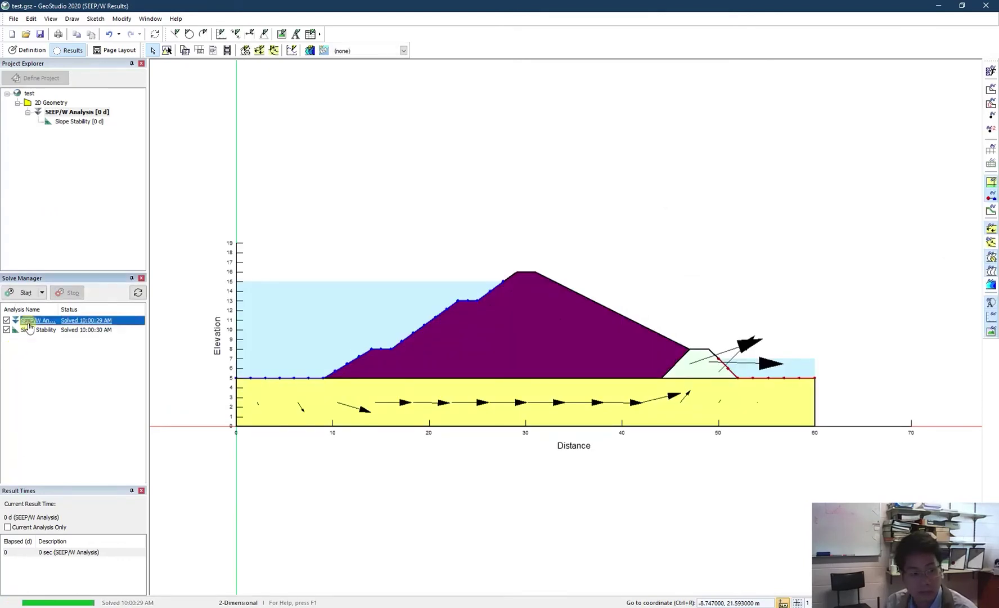
pyautogui.click(75, 113)
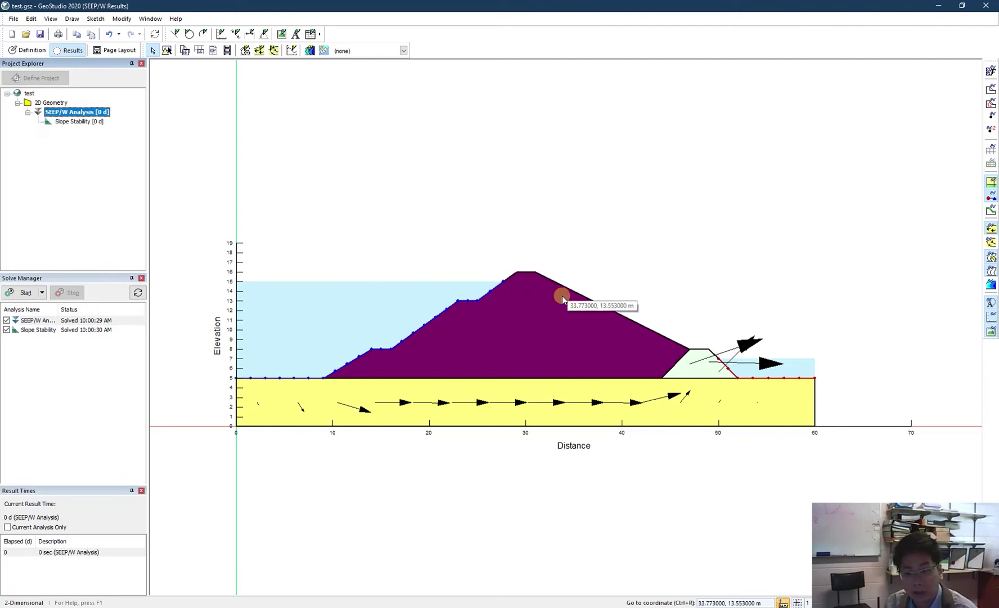
pyautogui.click(39, 330)
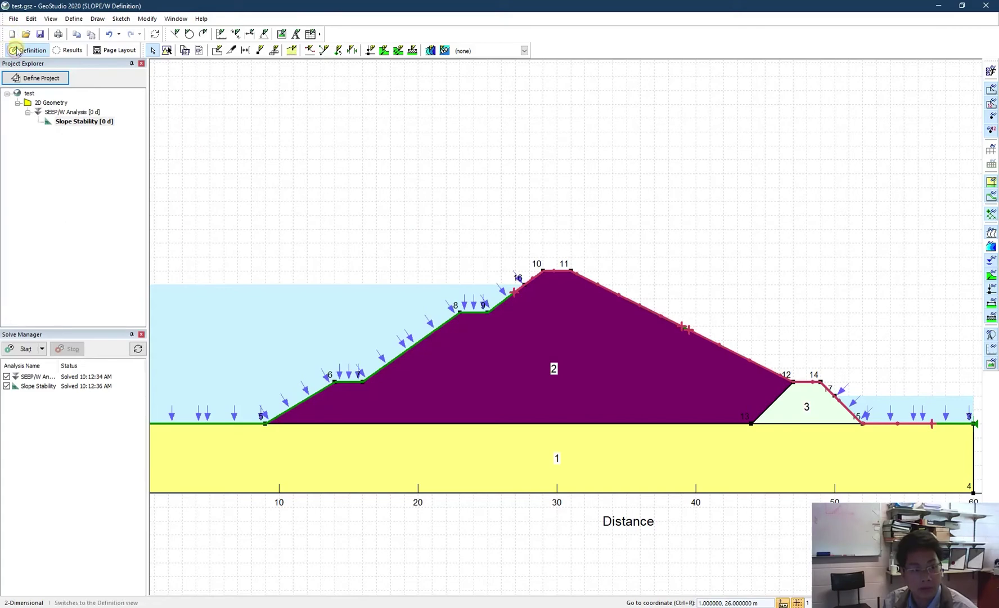
# Change the Slope Stability analysis's slip surface option to Grid and Radius in the project definition
pyautogui.click(19, 76)
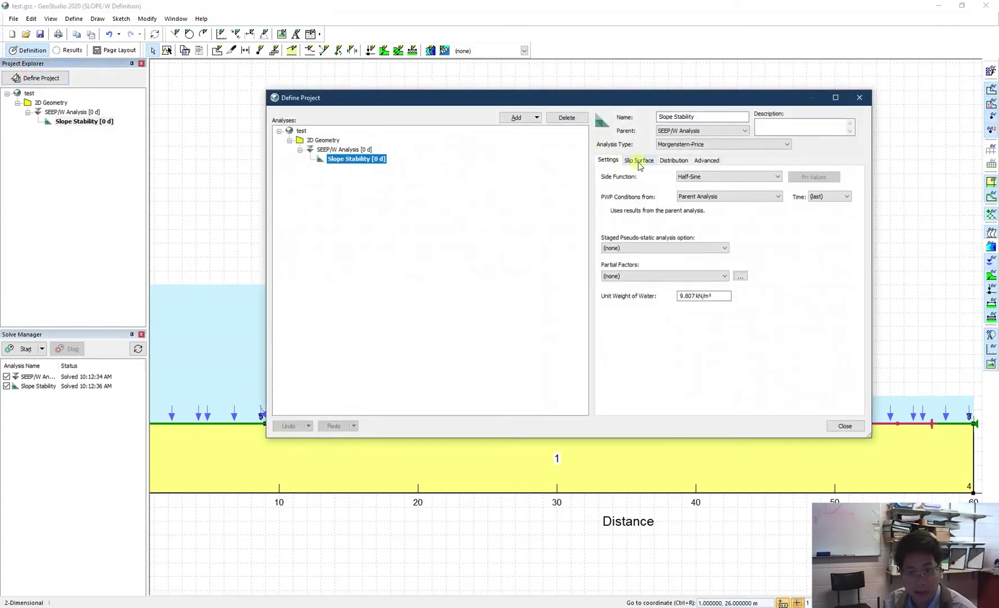
pyautogui.click(639, 161)
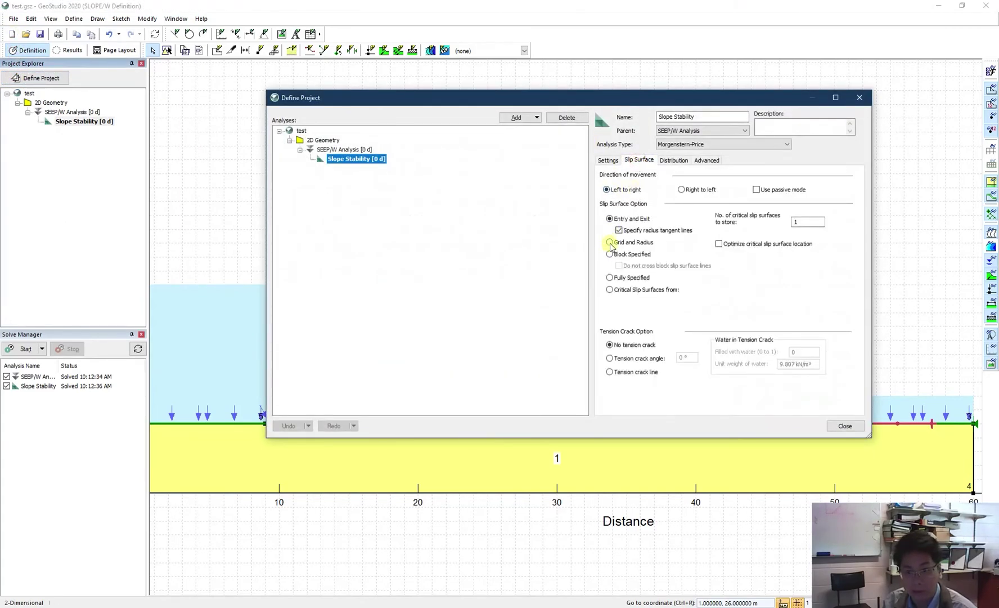
pyautogui.click(610, 243)
pyautogui.click(844, 425)
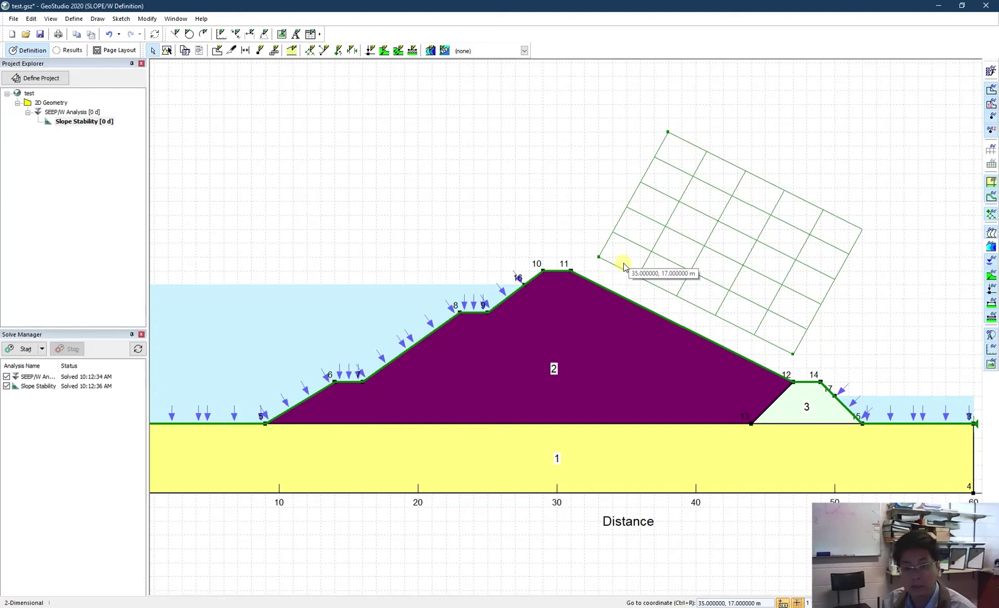
# Redraw the slip surface grid above the downstream slope with corners at about (41, 32), (36, 26) and (52, 18), using 5 by 5 increments
pyautogui.click(74, 21)
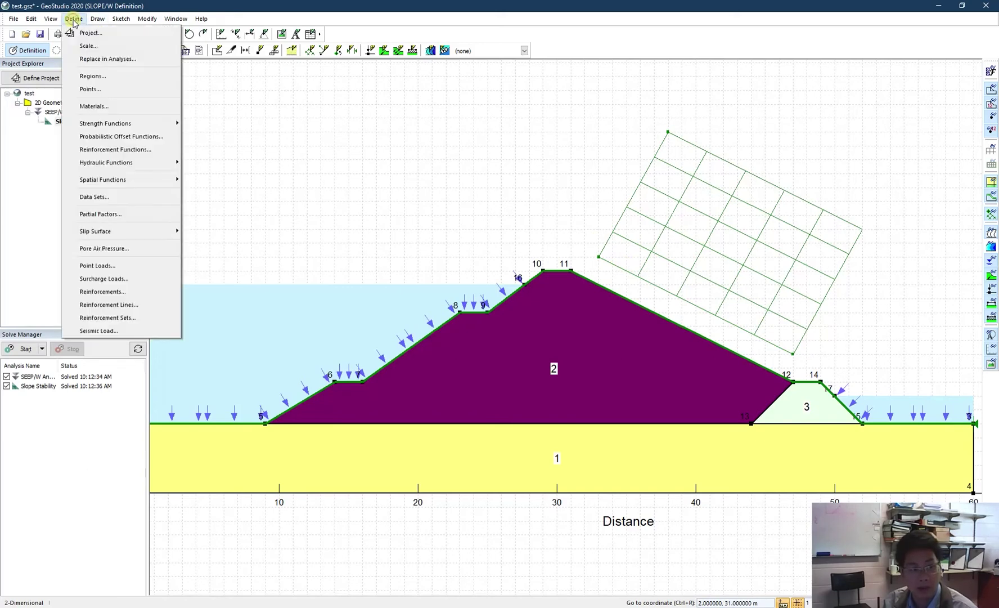
pyautogui.moveTo(97, 20)
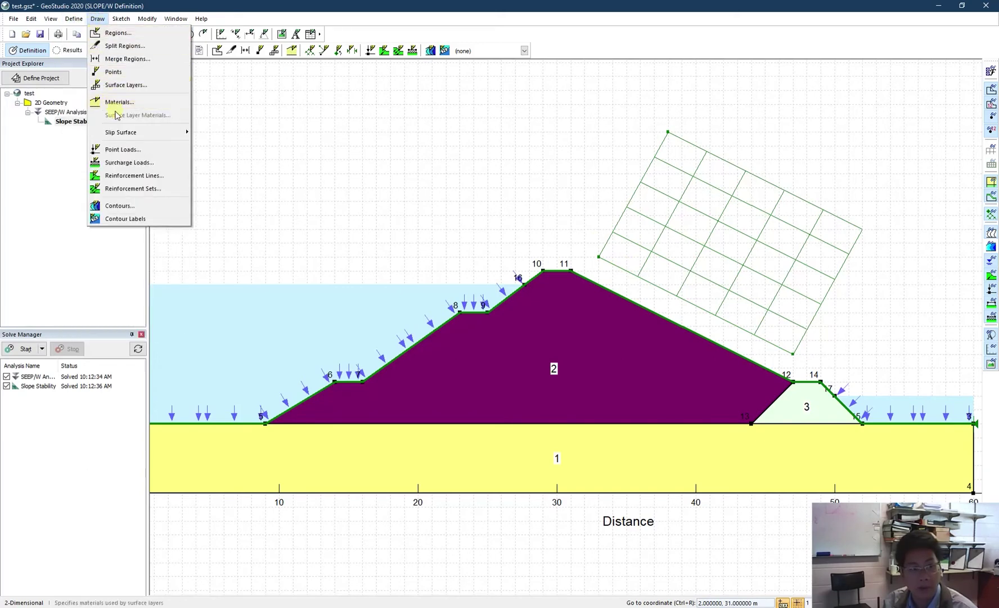
pyautogui.moveTo(121, 132)
pyautogui.click(220, 132)
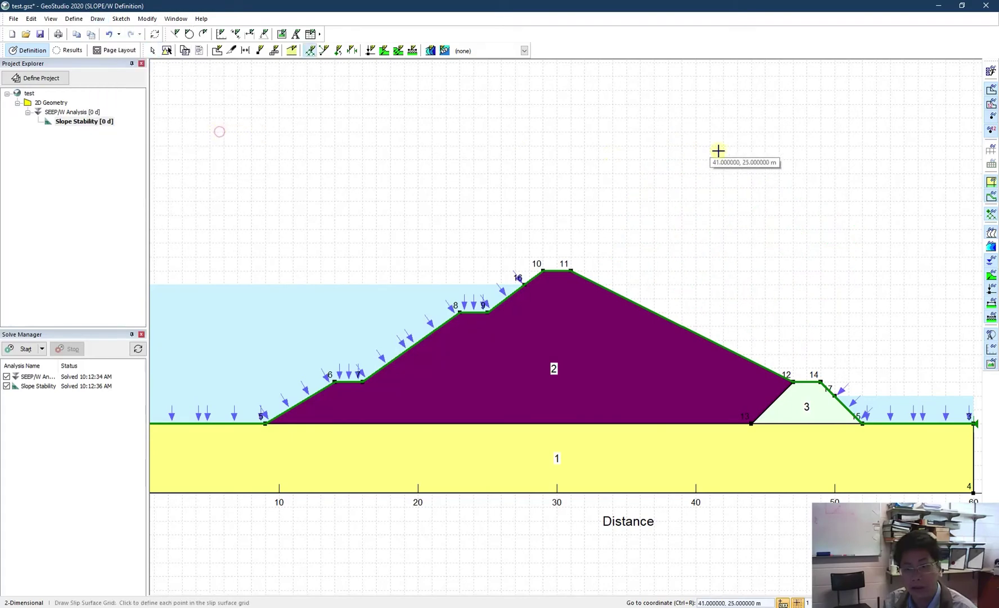
pyautogui.scroll(-2, 659, 205)
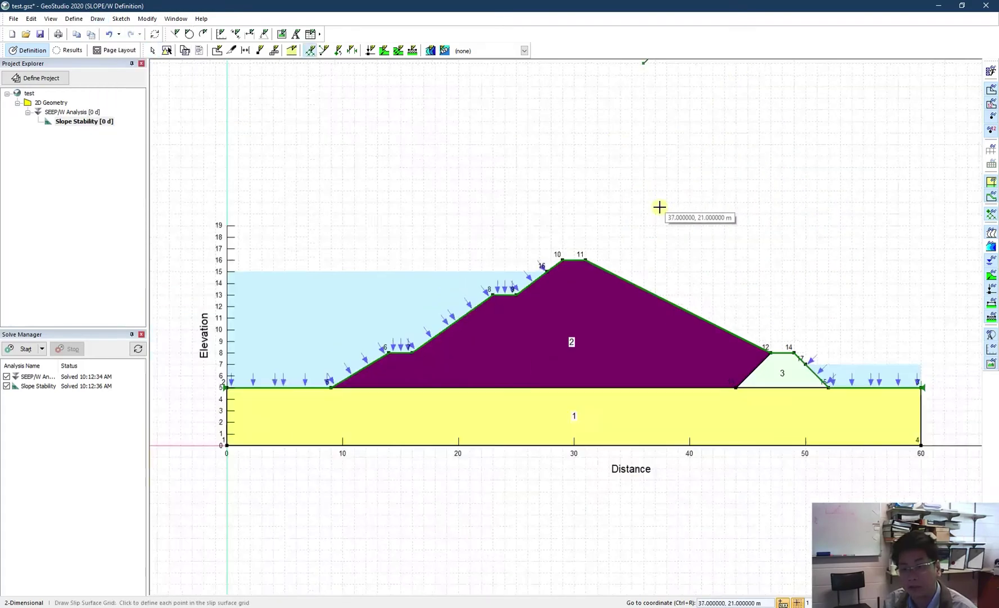
pyautogui.click(692, 100)
pyautogui.click(651, 154)
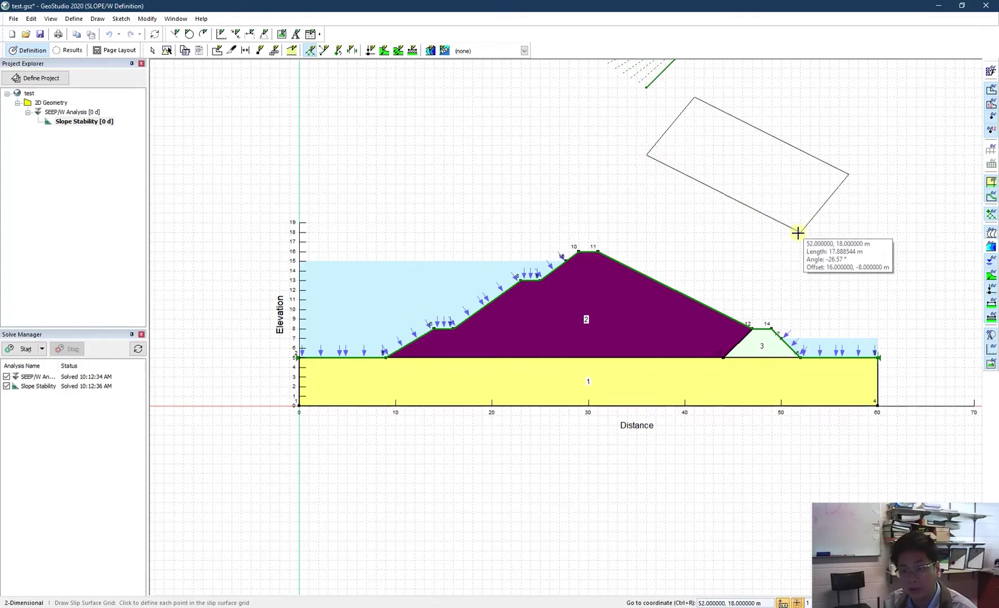
pyautogui.click(799, 232)
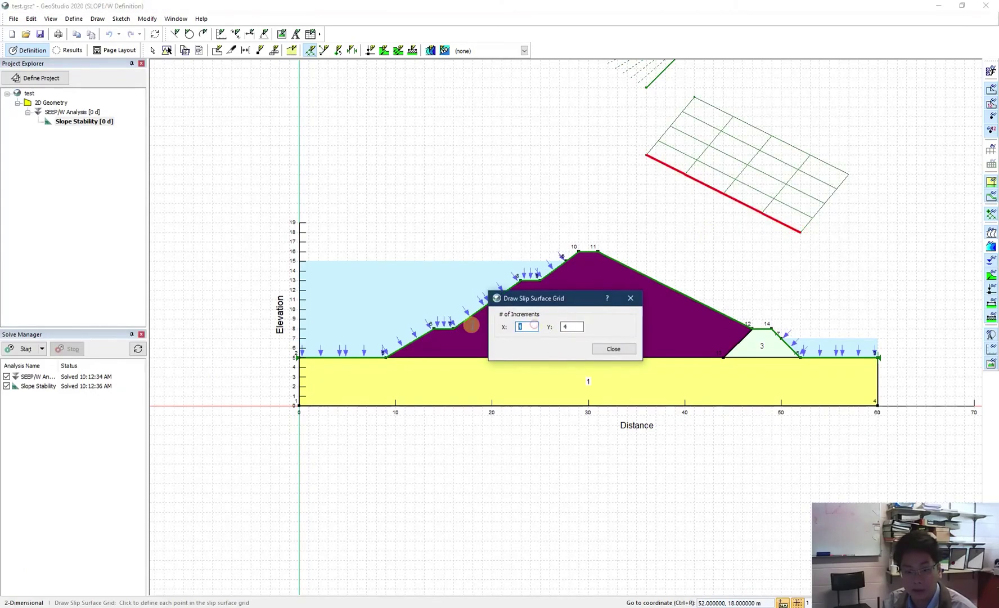
pyautogui.doubleClick(581, 329)
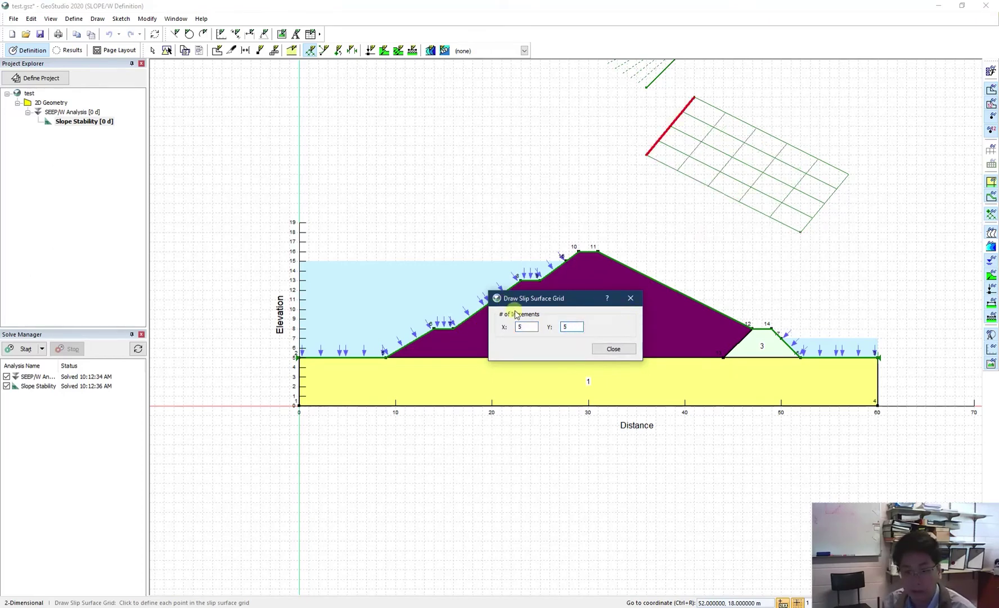
pyautogui.click(613, 349)
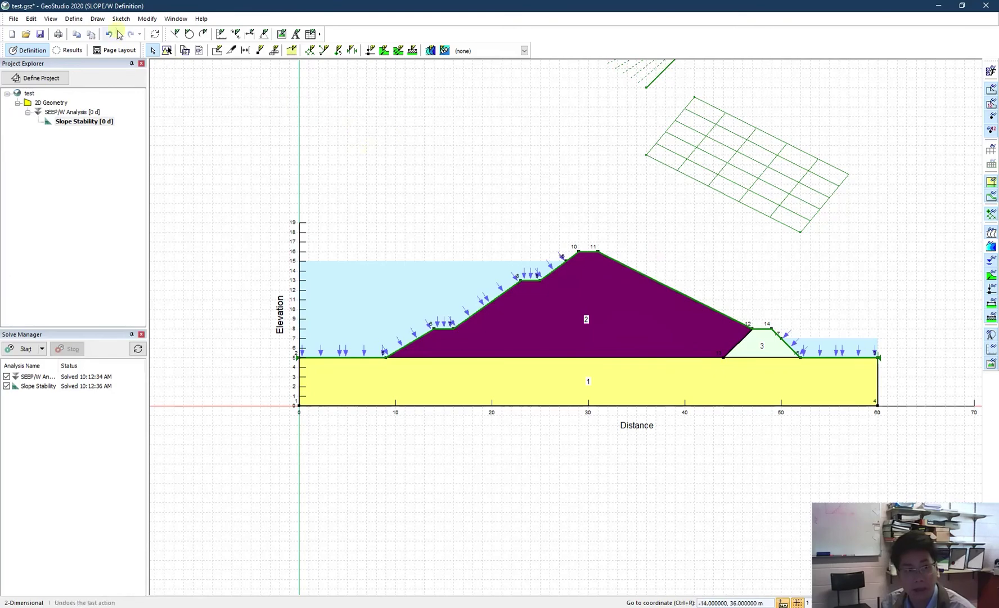
# Draw the slip surface radius zone inside the dam's downstream slope through points (31, 16), (28, 13), (44, 7) and (46, 8)
pyautogui.click(96, 19)
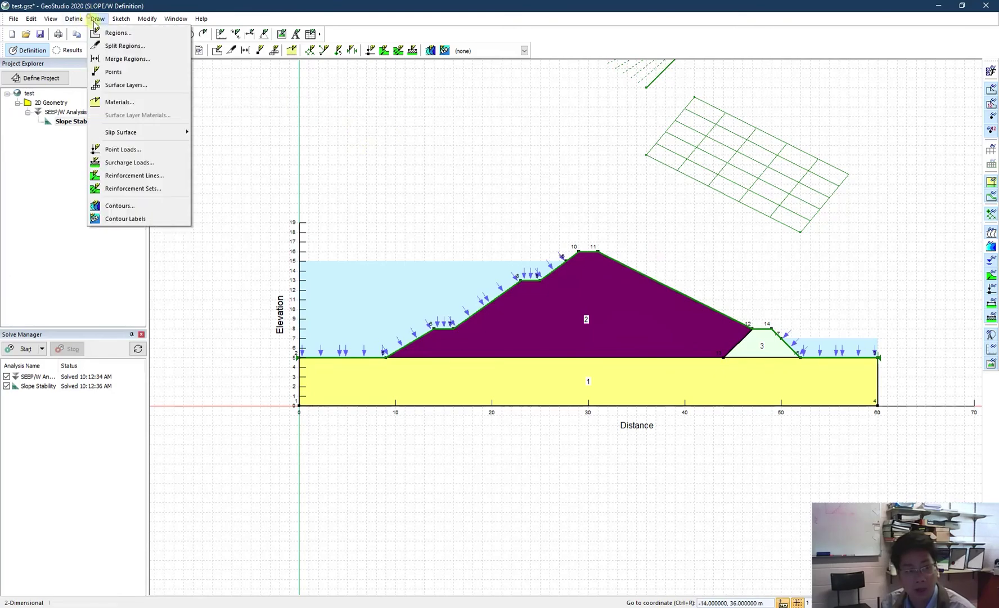
pyautogui.moveTo(122, 133)
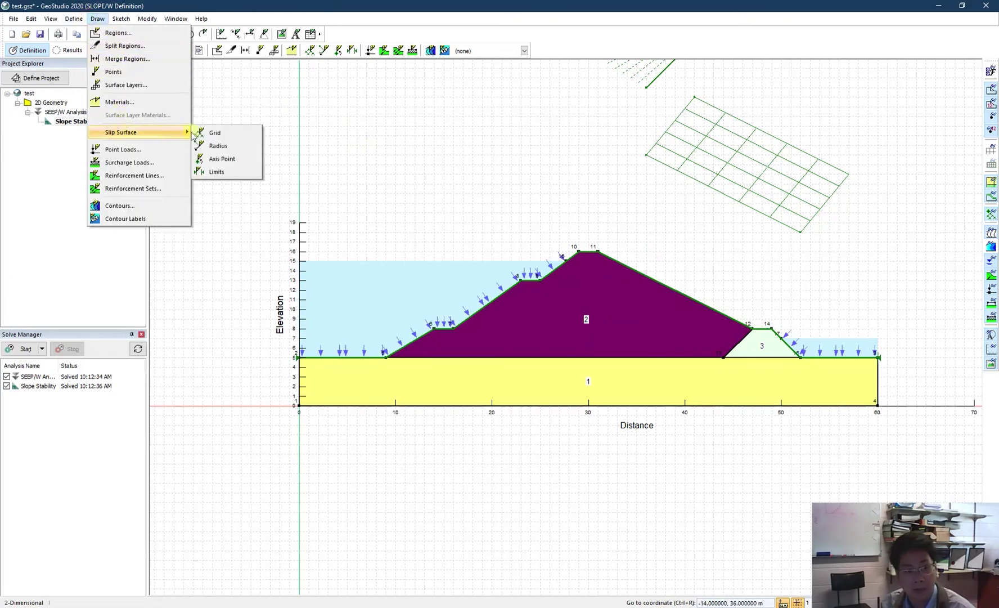
pyautogui.click(219, 146)
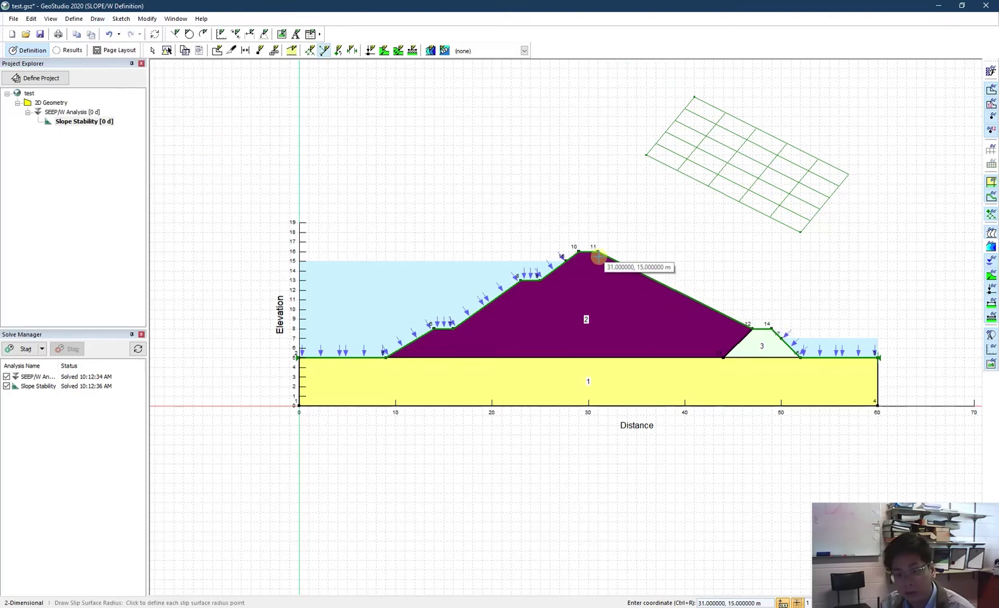
pyautogui.scroll(2, 599, 257)
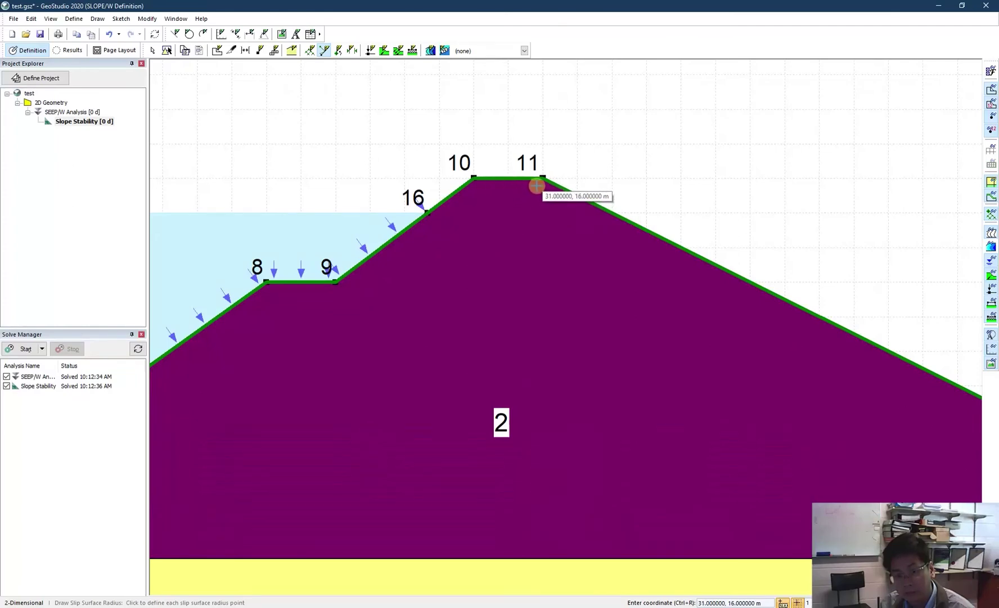
pyautogui.click(538, 186)
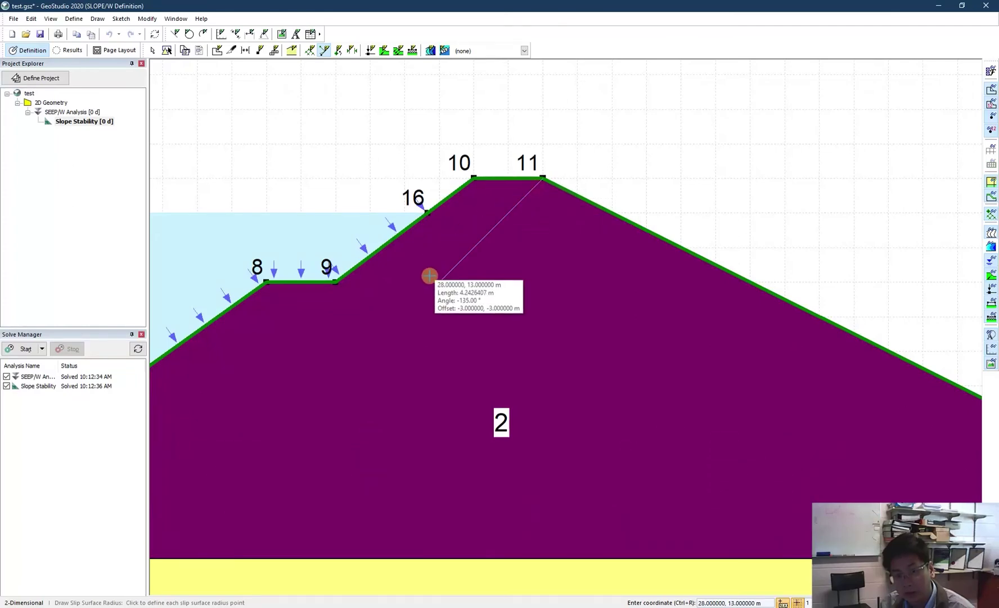
pyautogui.scroll(-2, 595, 410)
pyautogui.click(558, 378)
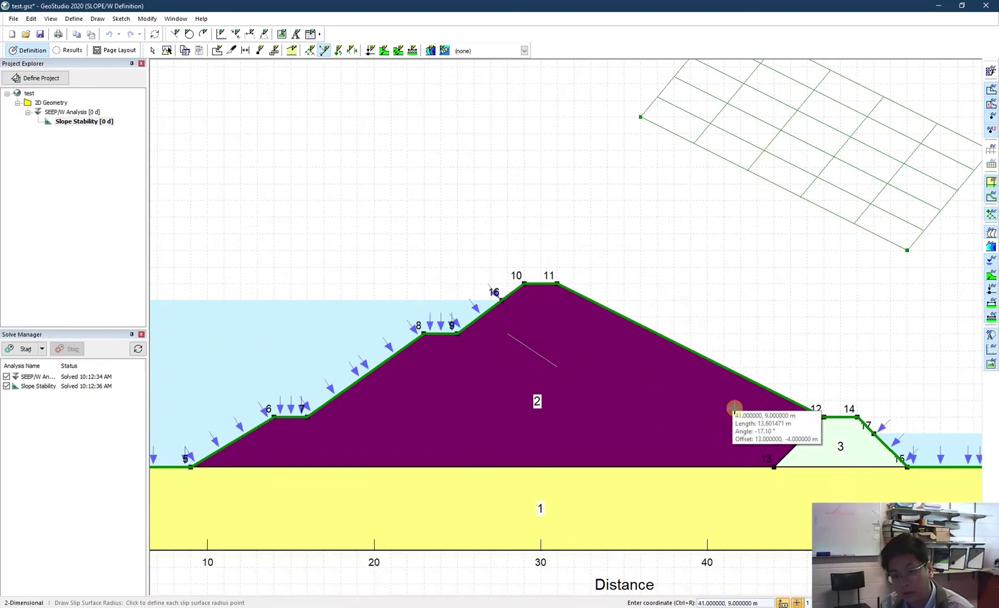
pyautogui.click(781, 439)
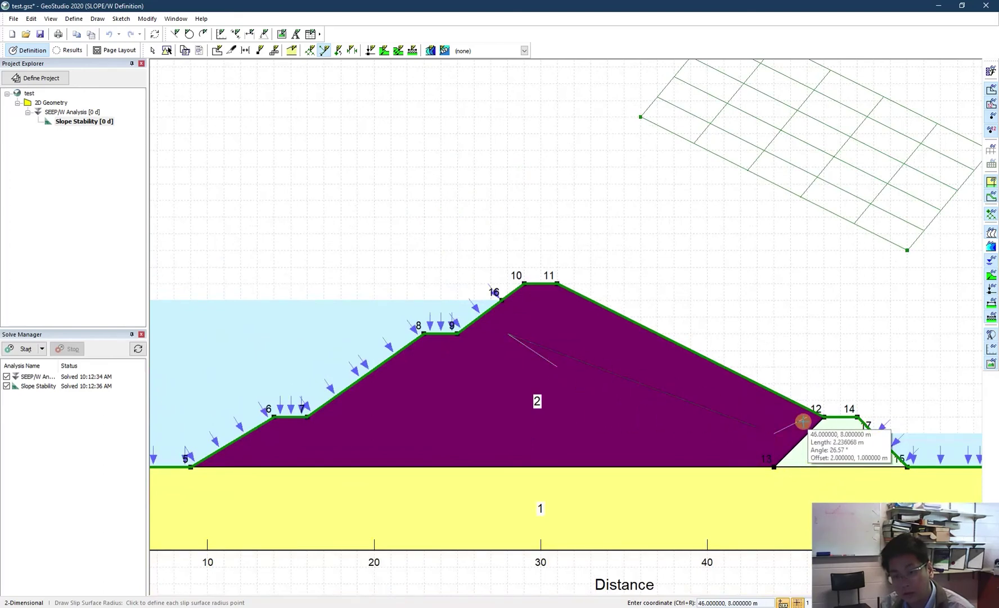
pyautogui.click(808, 417)
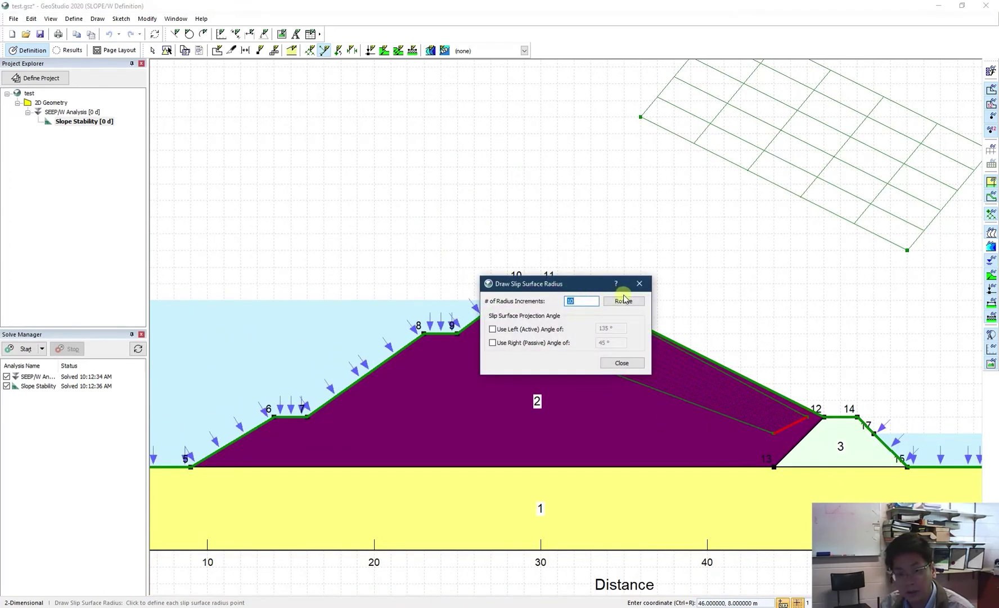
pyautogui.click(622, 363)
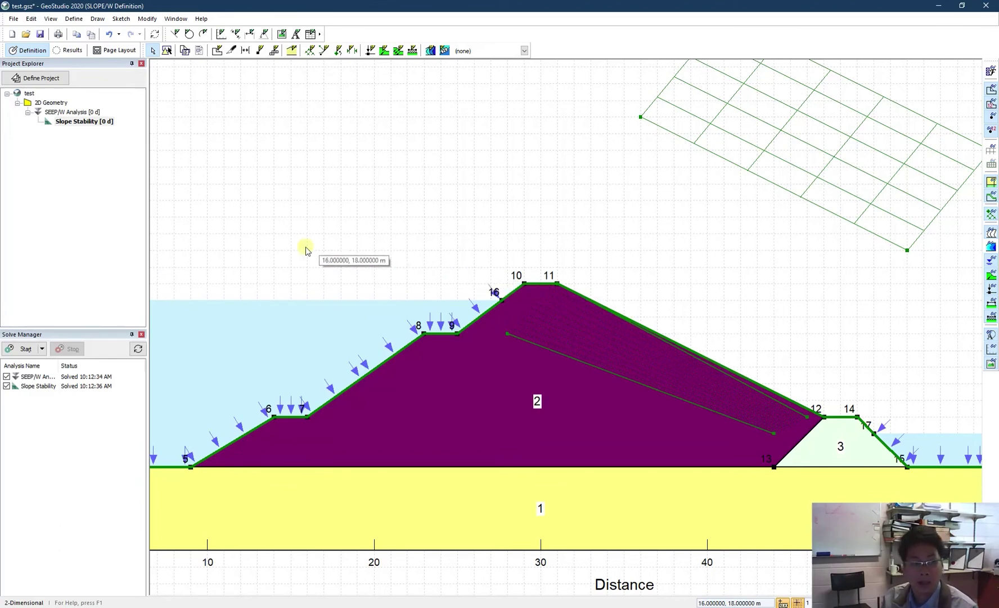
# Solve both analyses and display all trial slip surfaces as a colored map on the Slope Stability results
pyautogui.click(21, 349)
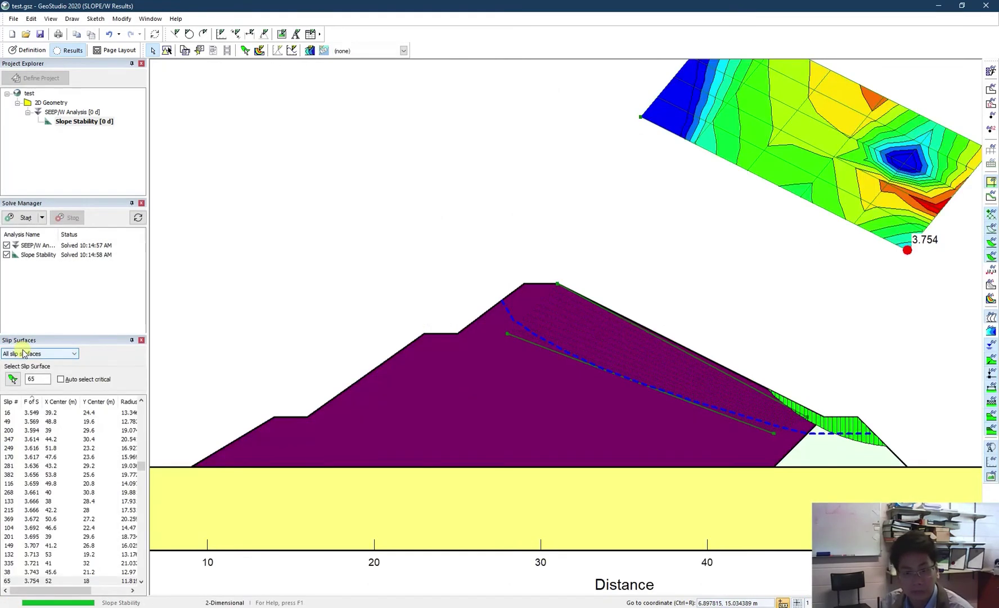
pyautogui.scroll(-1, 630, 334)
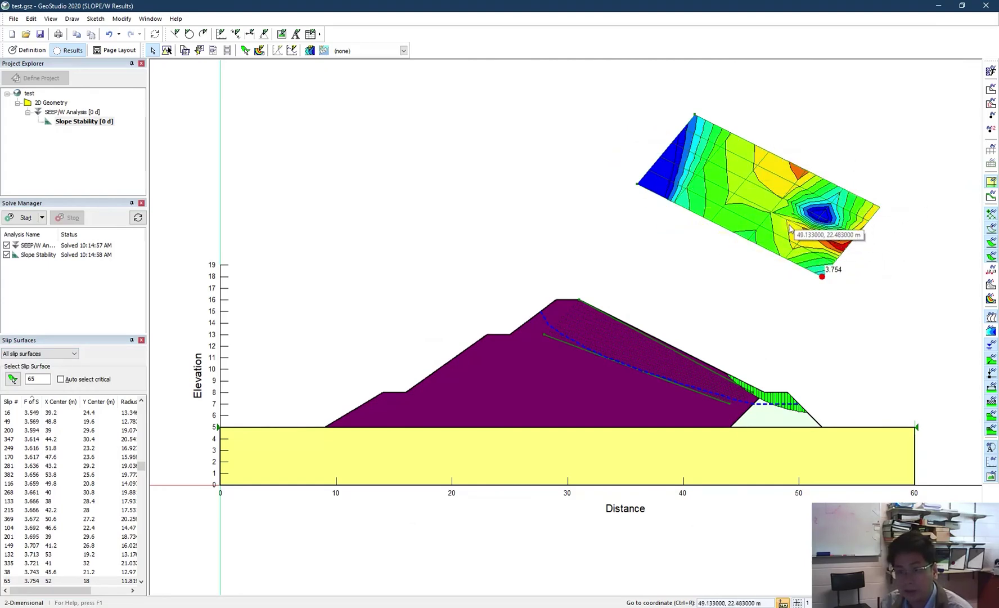
pyautogui.click(990, 284)
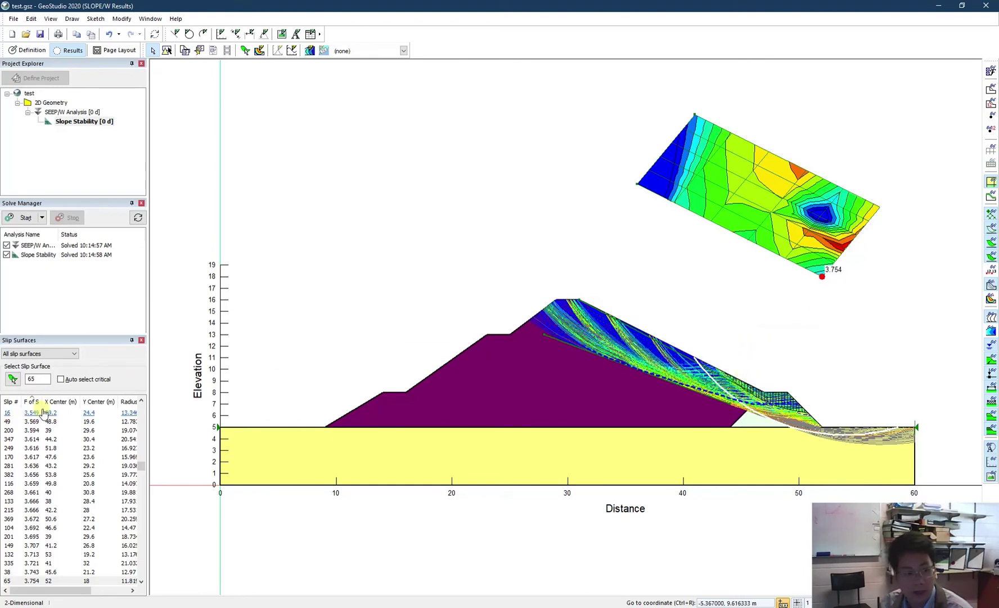
# View slip surface 16 and select slip surface 188, the one with the lowest factor of safety in the list
pyautogui.click(50, 413)
pyautogui.scroll(4, 78, 424)
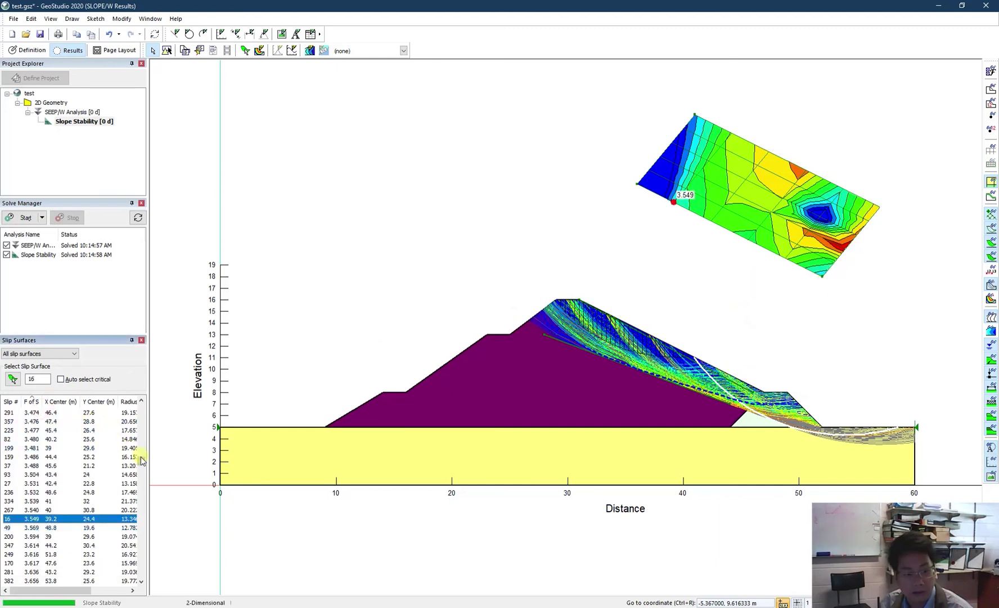
pyautogui.scroll(7, 140, 450)
pyautogui.moveTo(140, 445); pyautogui.dragTo(140, 410)
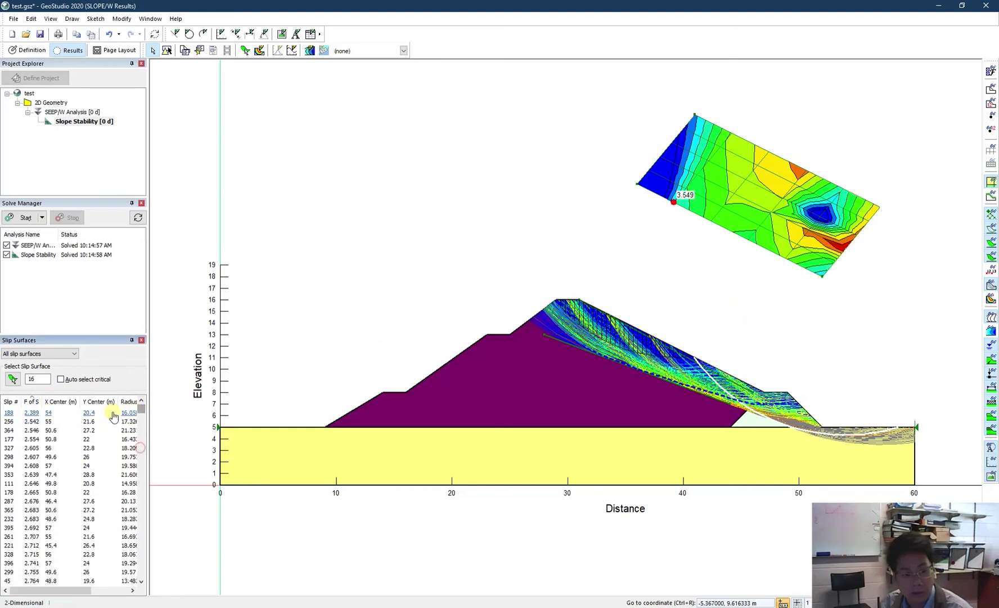
pyautogui.click(32, 412)
# Examine the factor of safety contours on the grid and the critical slip surface through the downstream slope
pyautogui.scroll(2, 635, 250)
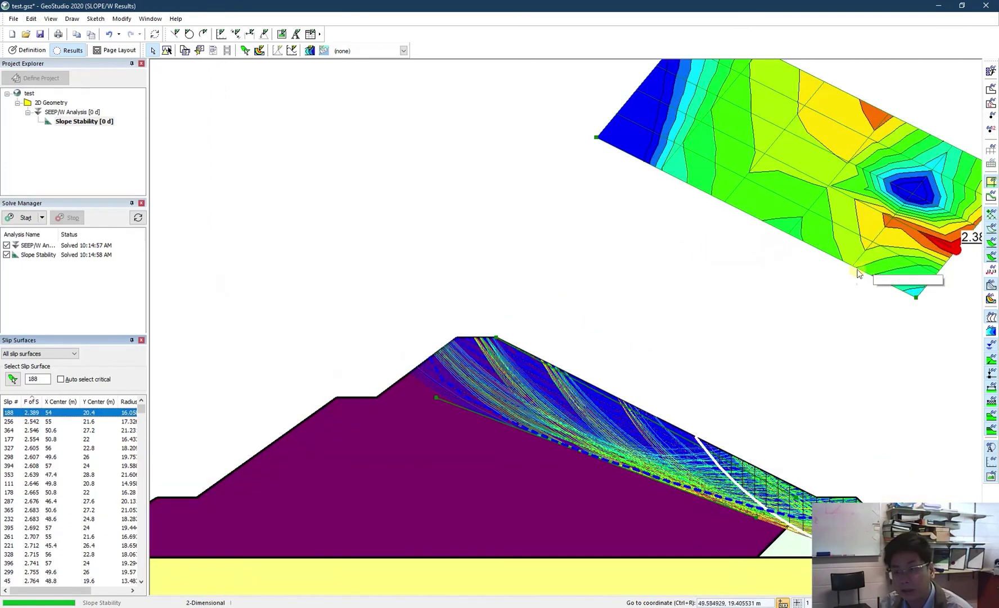
pyautogui.scroll(-2, 790, 299)
pyautogui.scroll(4, 856, 274)
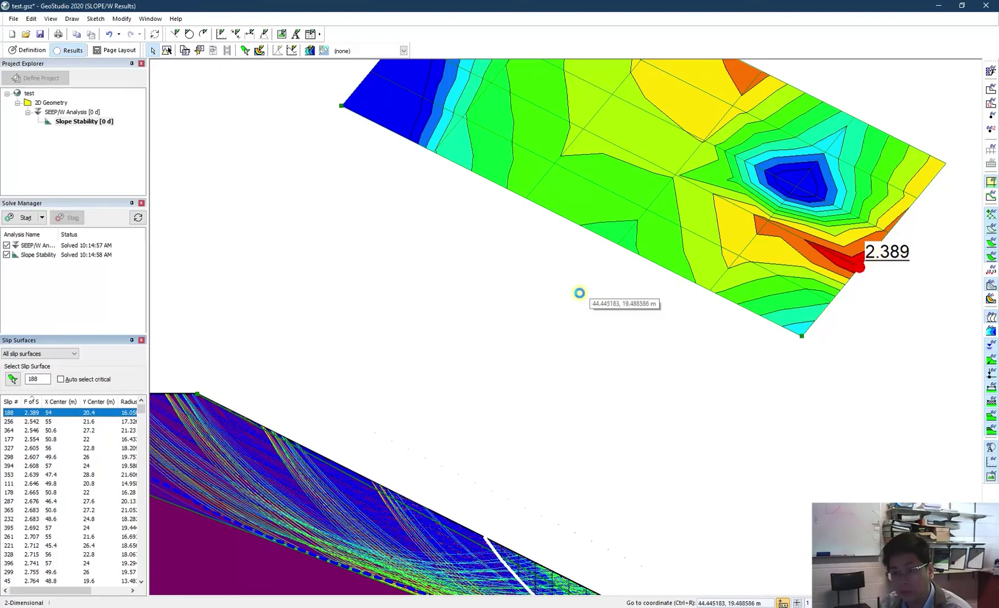
pyautogui.scroll(-2, 580, 293)
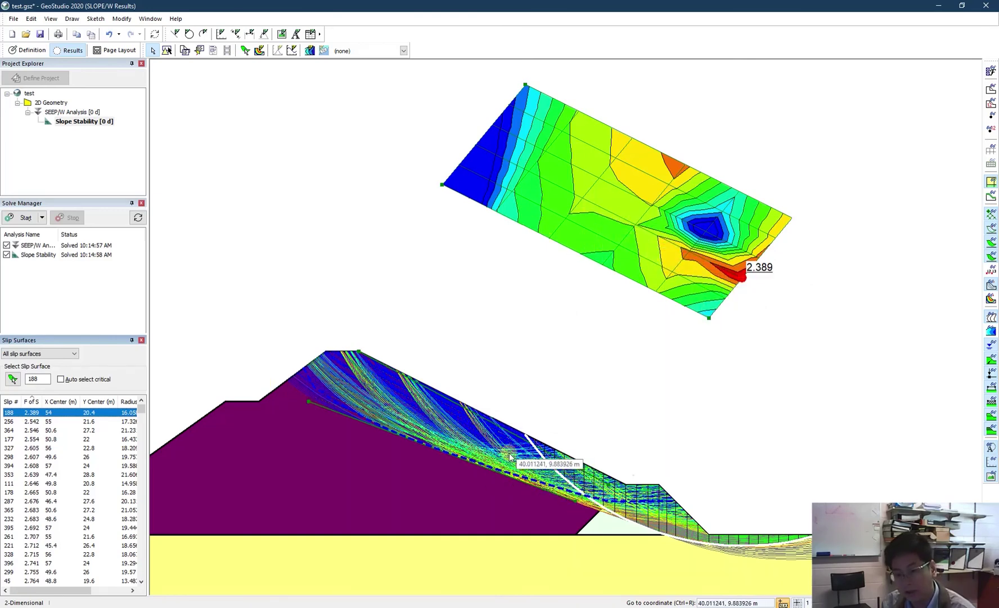
pyautogui.scroll(-2, 510, 456)
pyautogui.scroll(1, 195, 268)
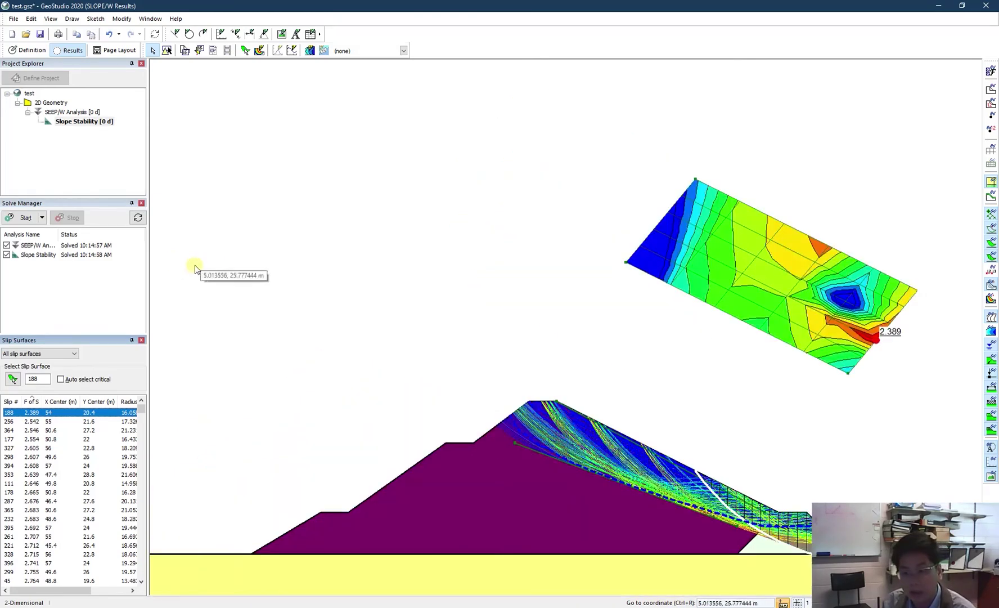
pyautogui.scroll(-1, 341, 325)
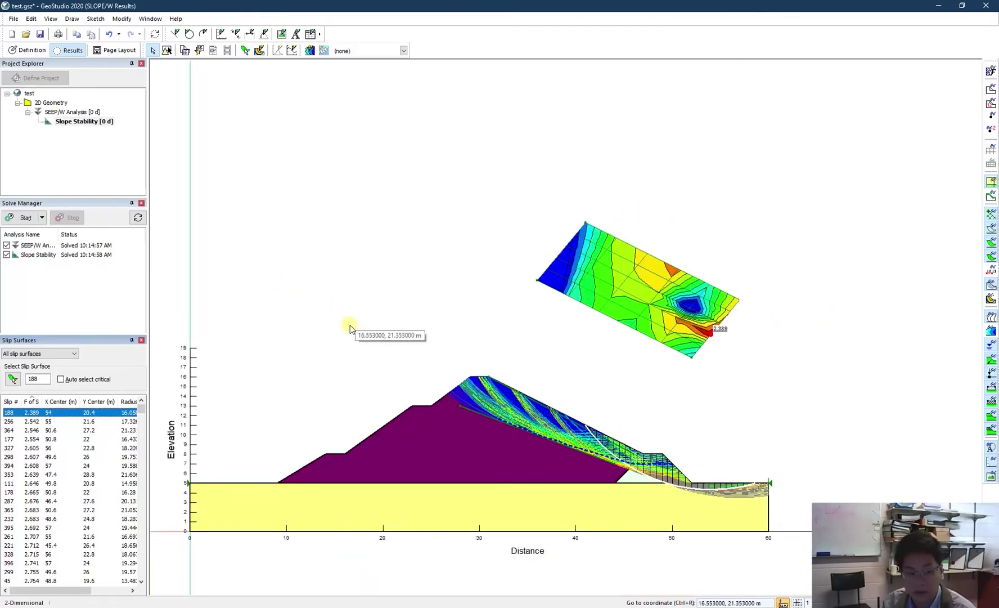
pyautogui.scroll(1, 350, 328)
pyautogui.scroll(-2, 372, 338)
pyautogui.scroll(-1, 691, 471)
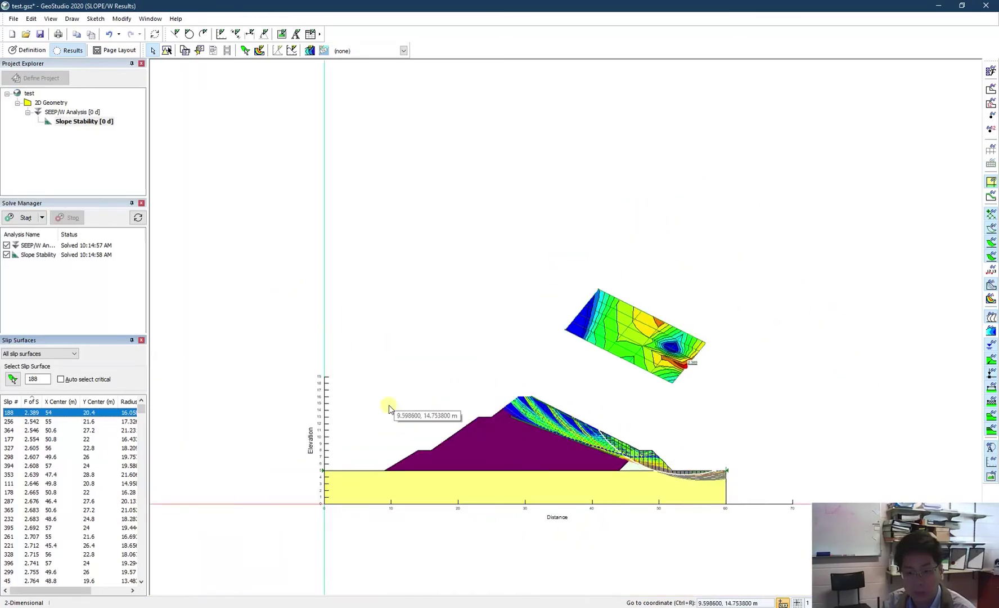
pyautogui.scroll(1, 383, 404)
pyautogui.scroll(1, 385, 403)
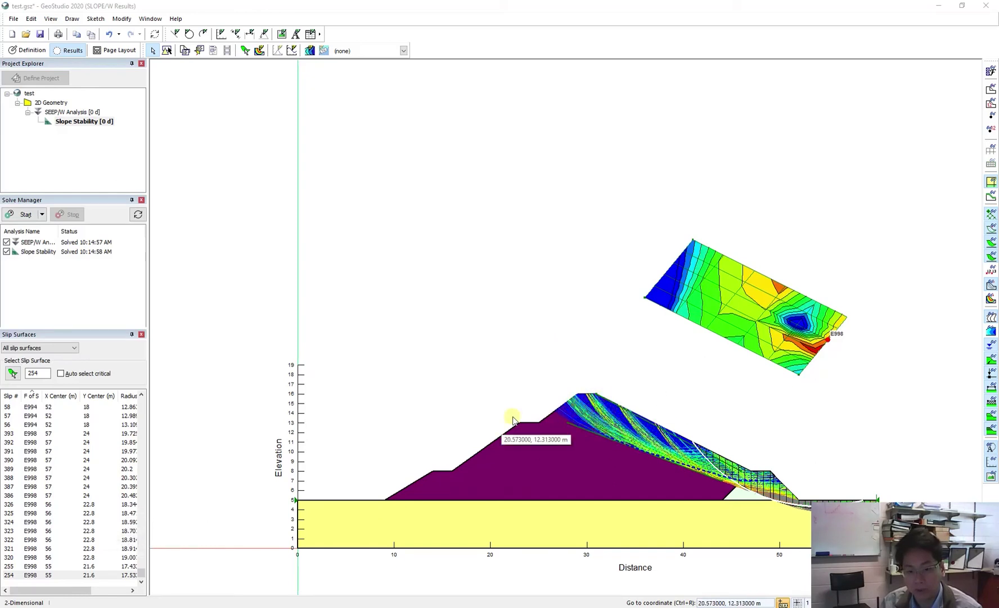
pyautogui.click(635, 472)
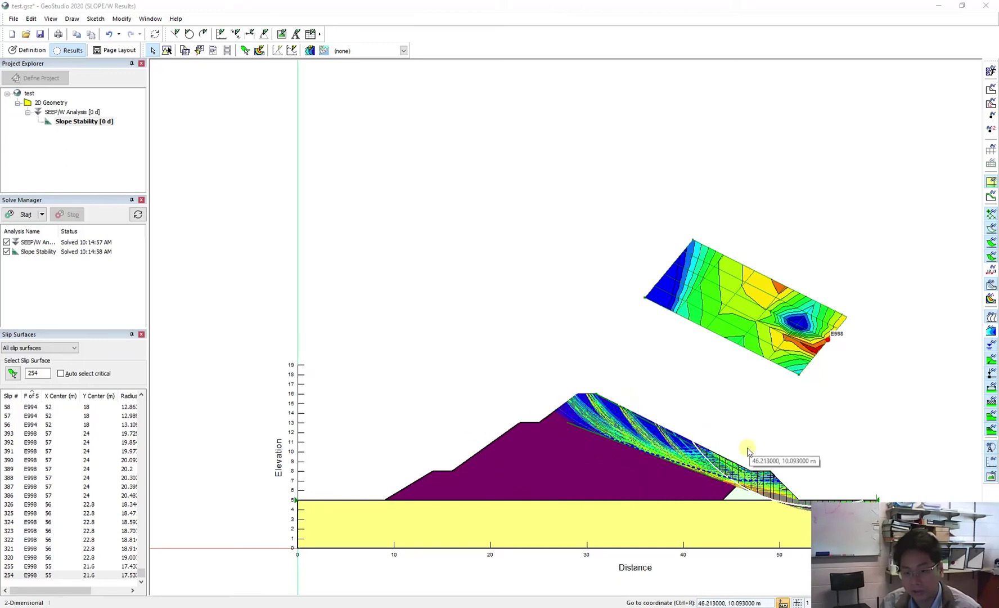
pyautogui.click(656, 469)
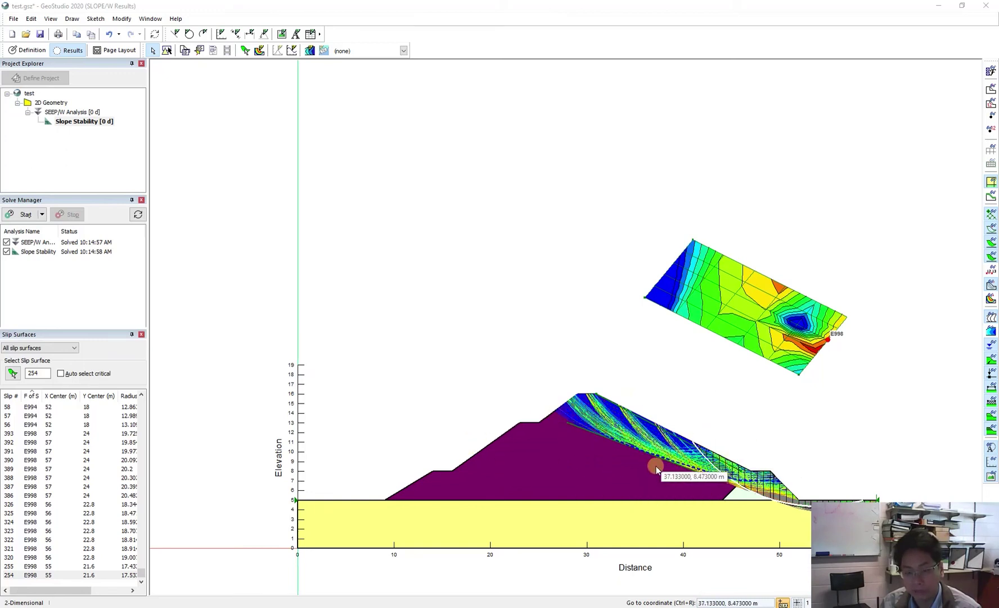
pyautogui.click(671, 470)
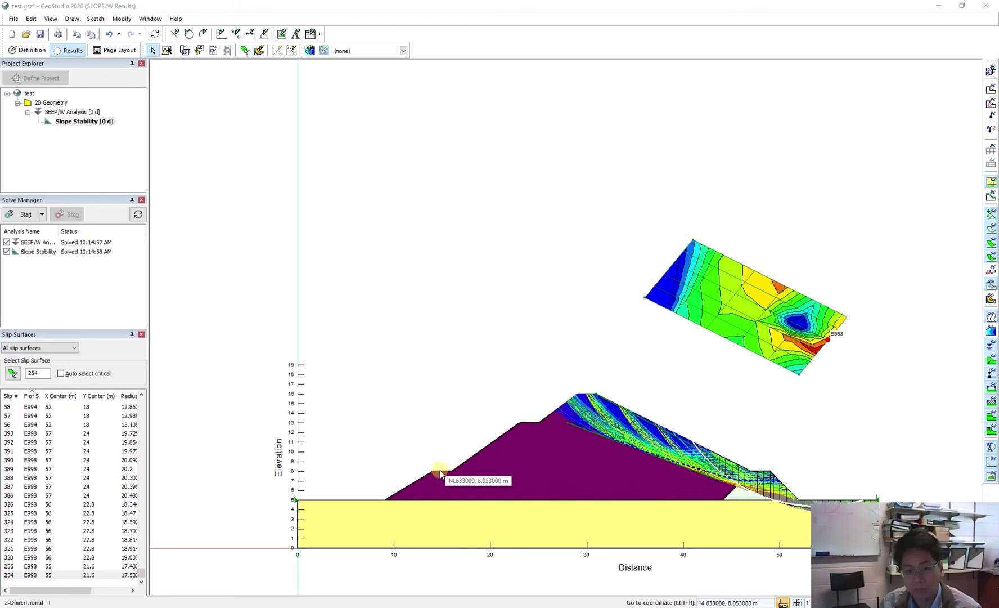
pyautogui.click(578, 394)
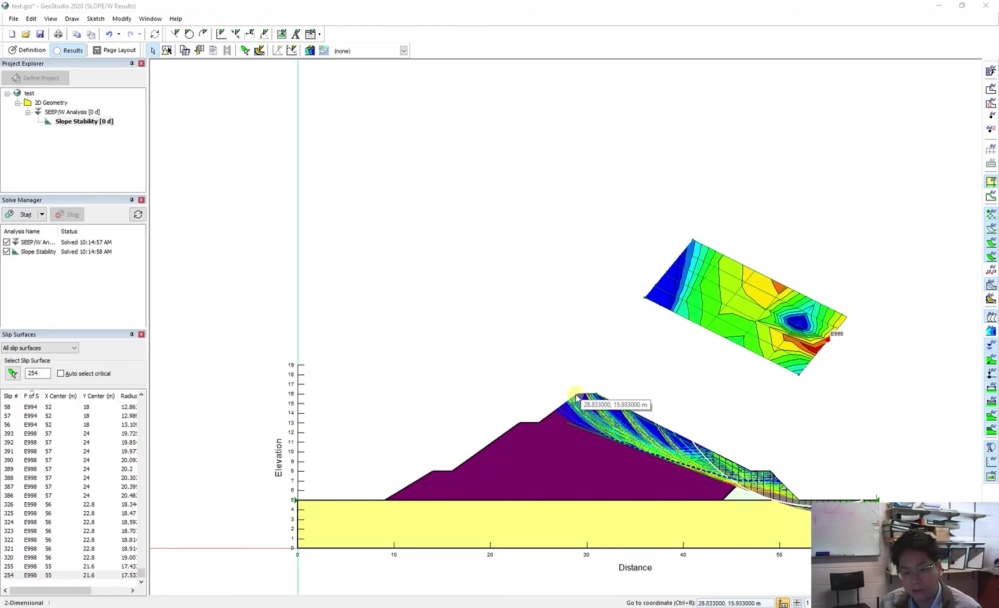
pyautogui.click(461, 464)
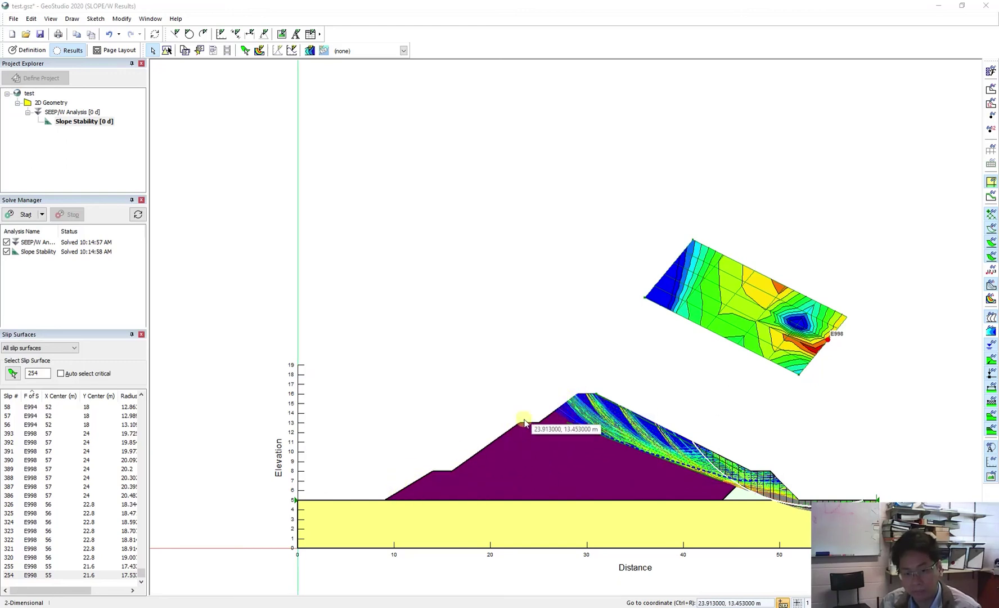
pyautogui.click(415, 491)
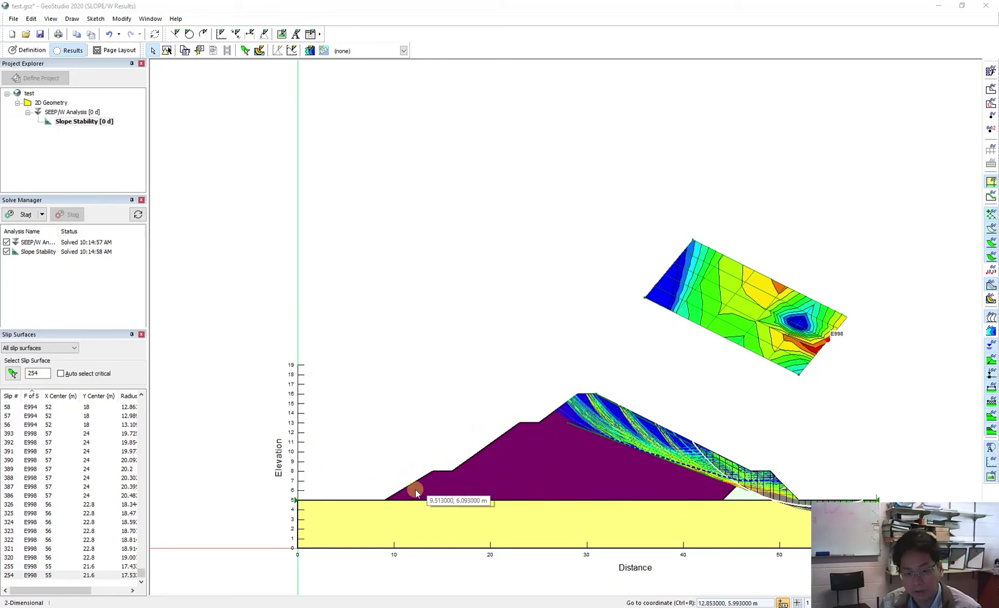
pyautogui.click(519, 418)
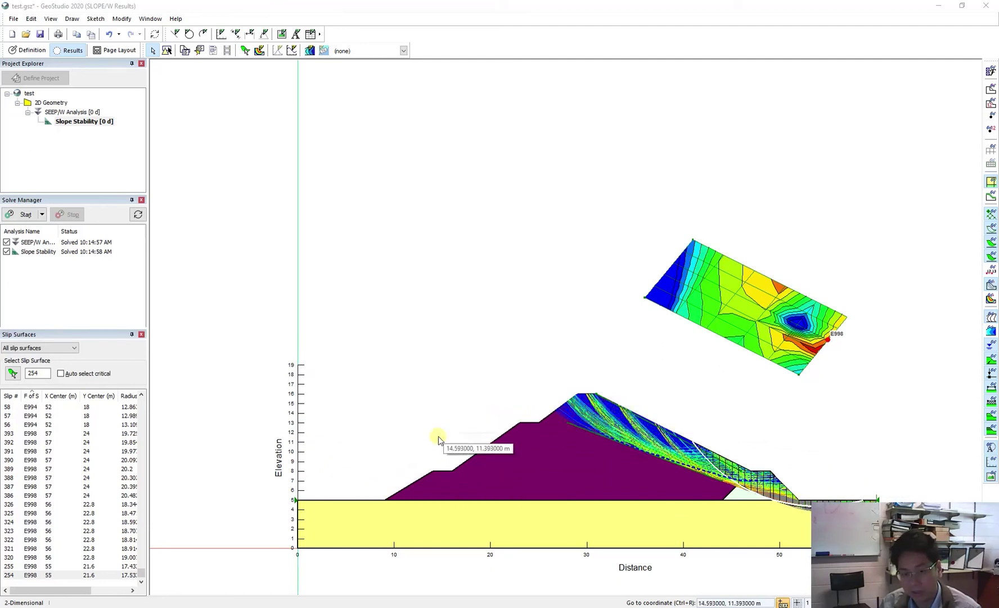
pyautogui.click(517, 457)
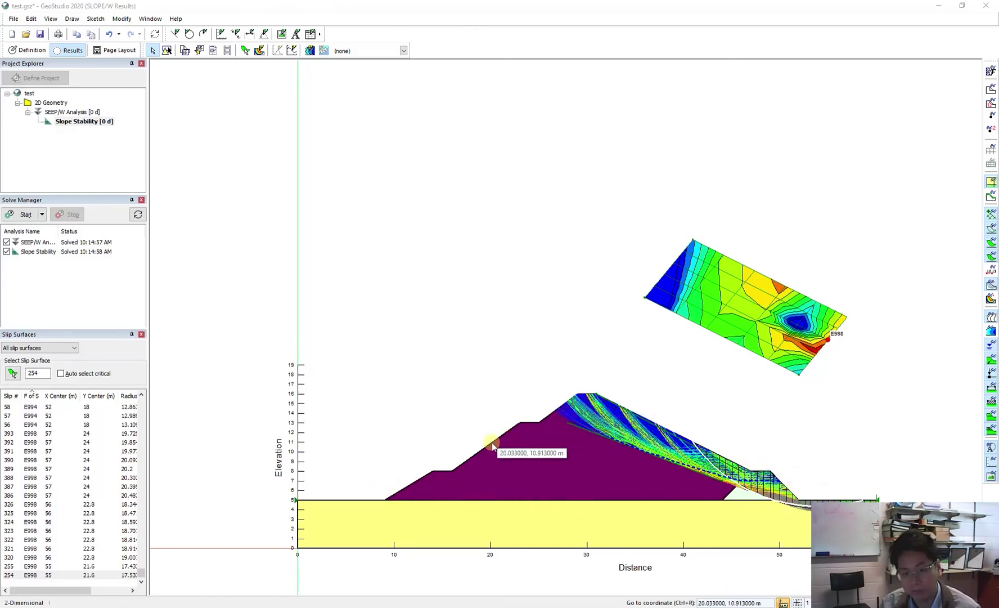
pyautogui.click(604, 394)
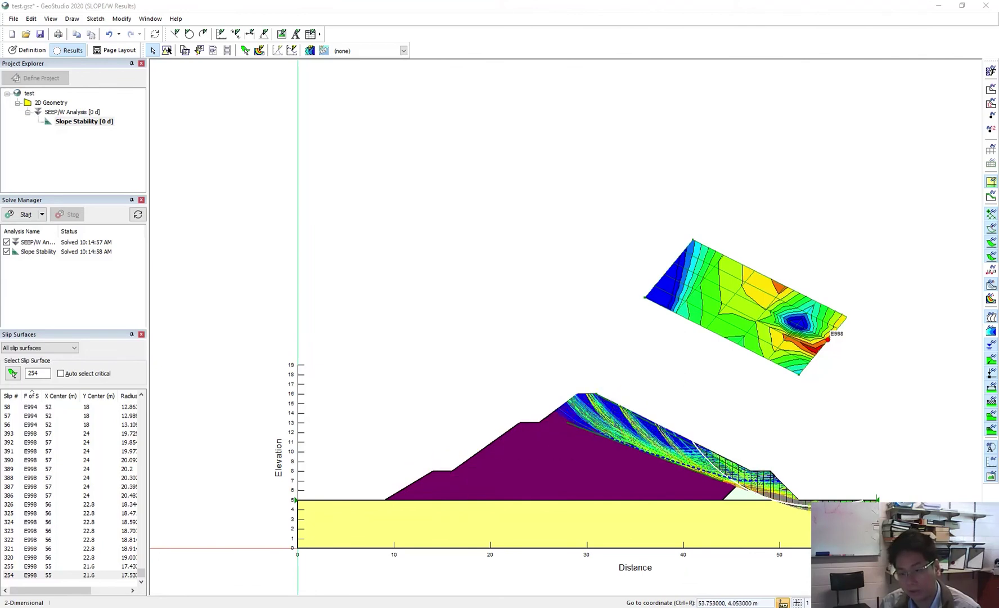
pyautogui.click(774, 475)
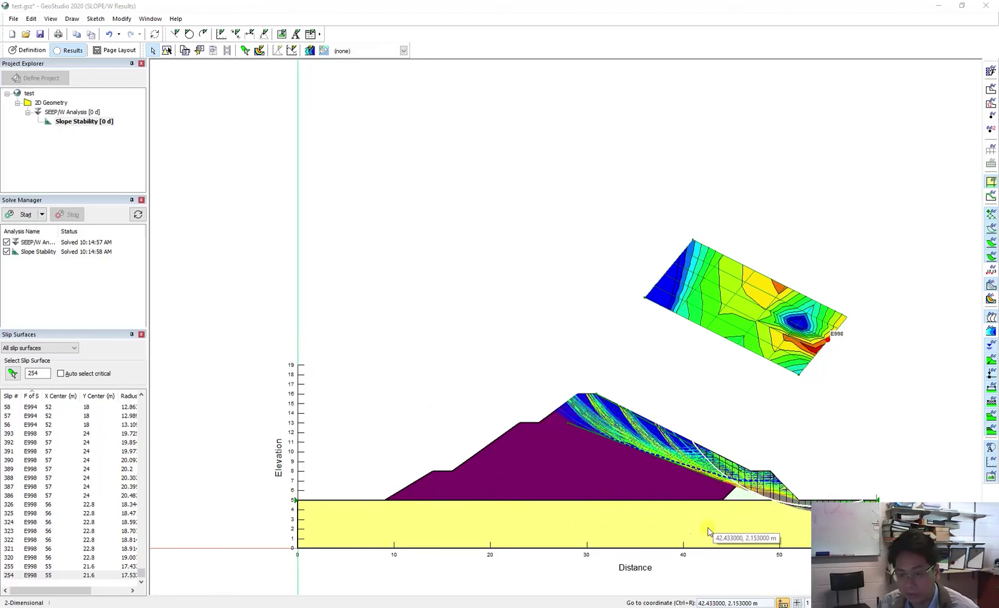
pyautogui.click(626, 550)
pyautogui.click(597, 472)
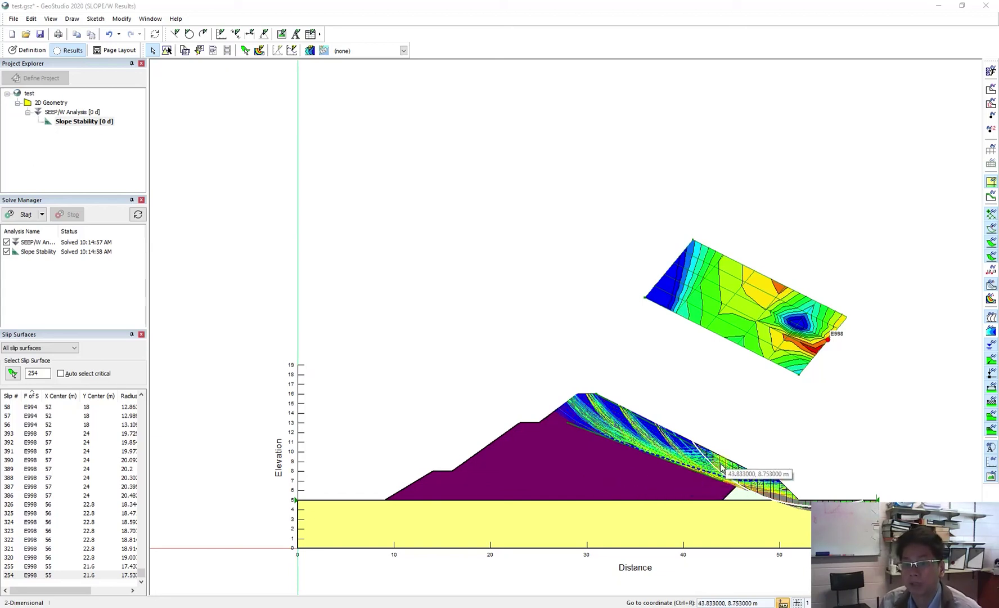
pyautogui.click(720, 487)
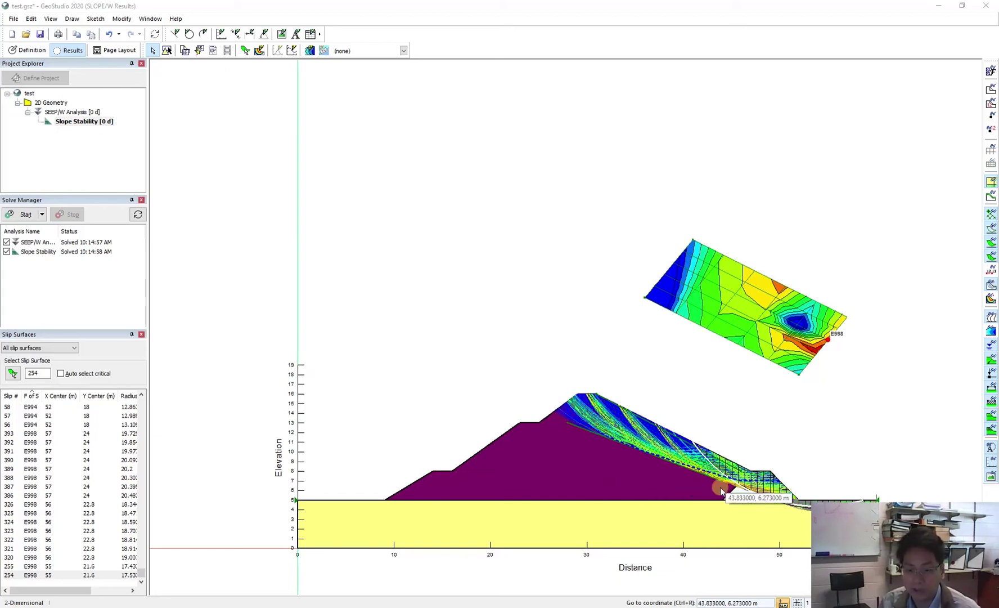